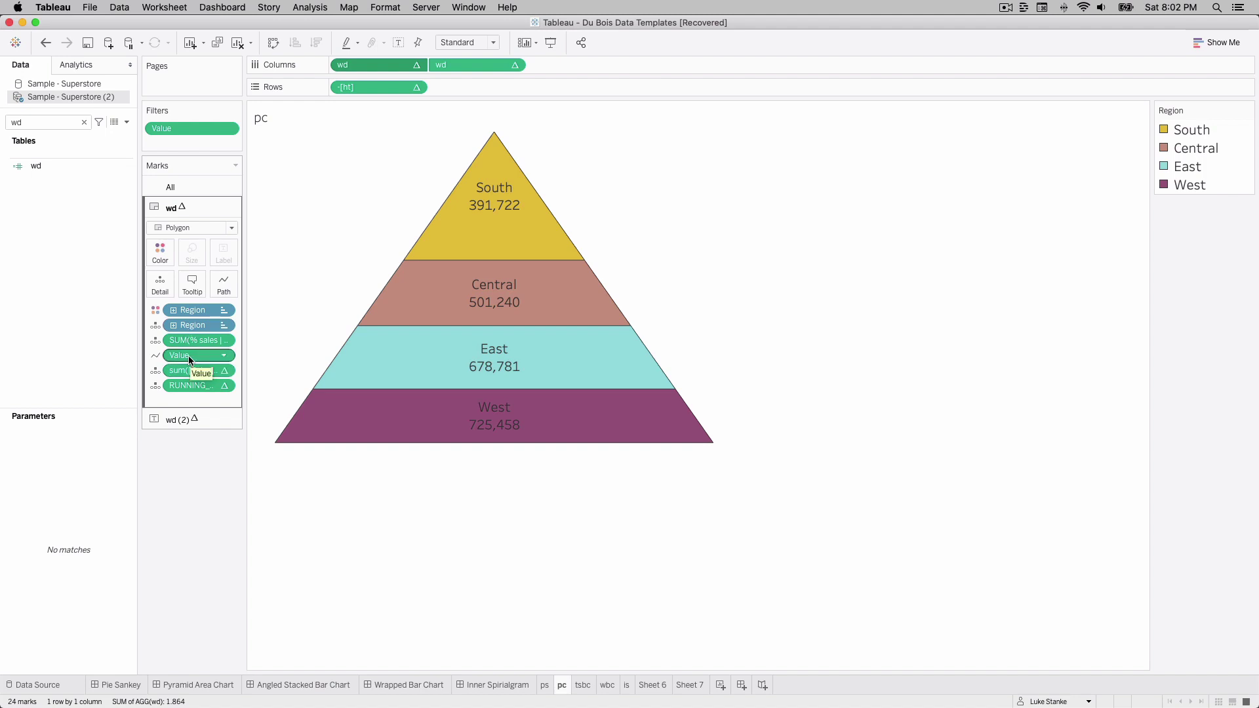
# - Select the second wd measure on the pyramid chart's columns and add a new blank worksheet
pyautogui.click(452, 67)
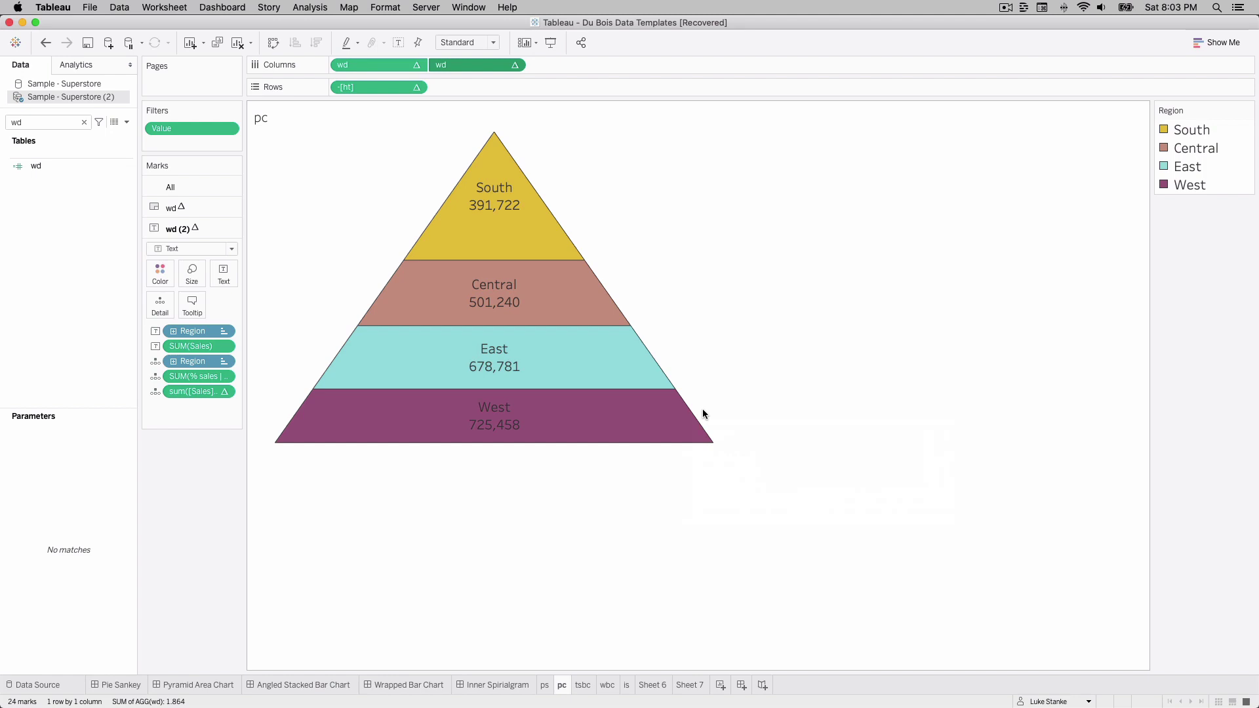
pyautogui.click(721, 686)
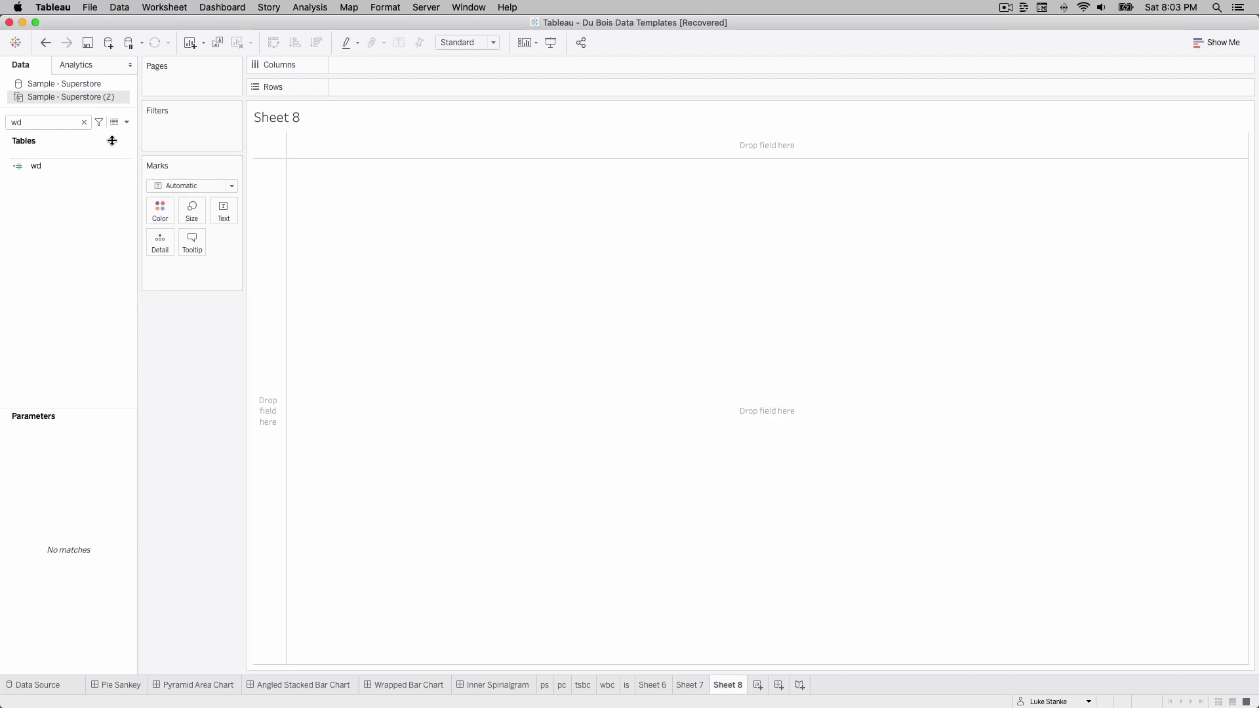
# - Examine the Sample - Superstore (2) data source's placeholder Value rows and their relationship to Orders, and return to Sheet 8
pyautogui.rightClick(84, 98)
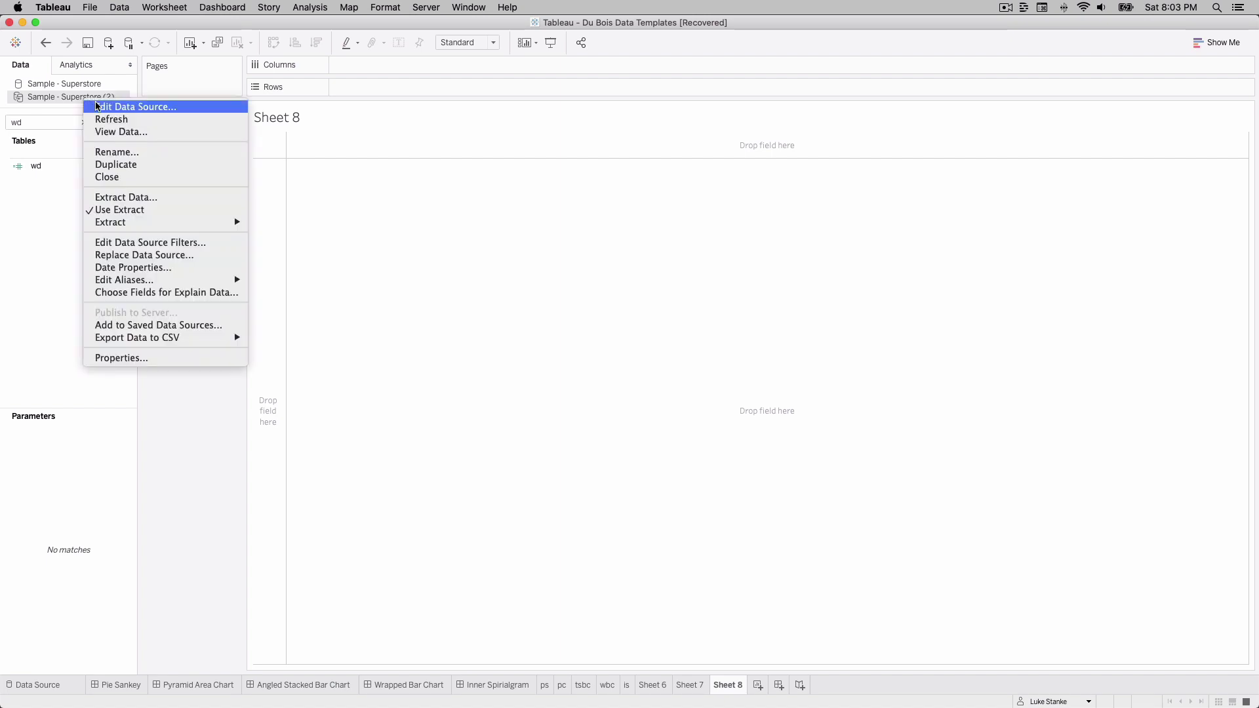
pyautogui.click(99, 106)
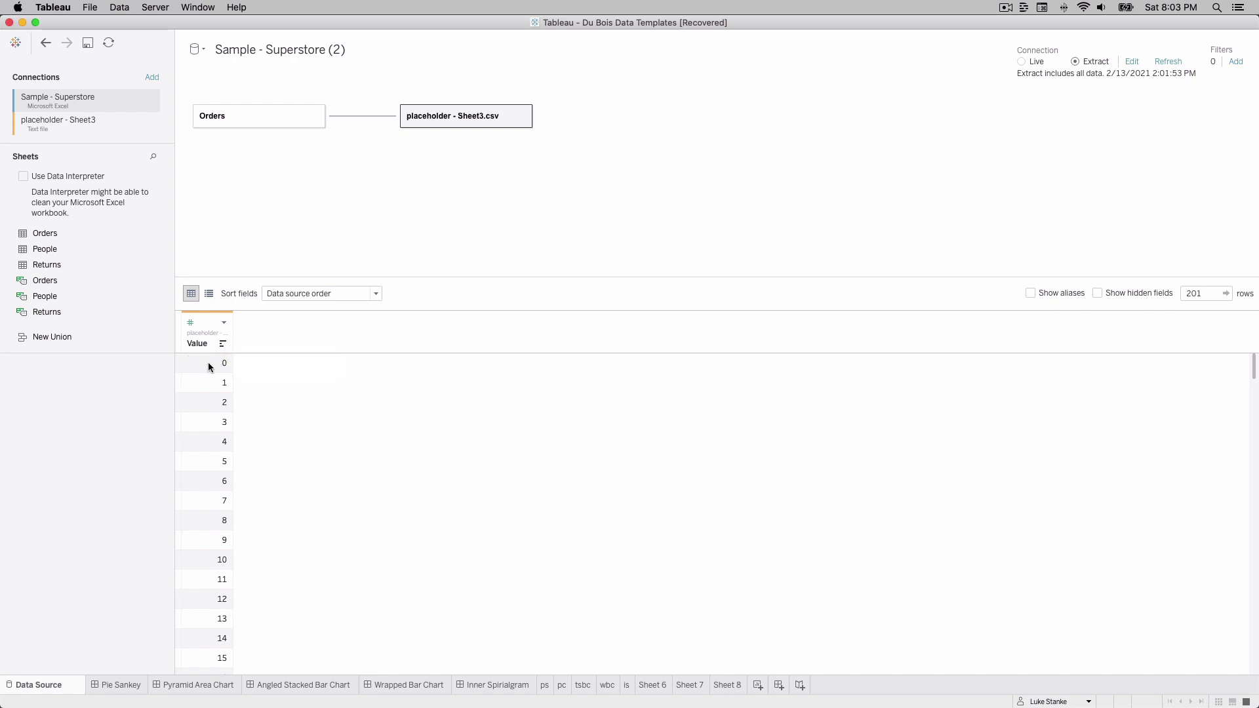
pyautogui.scroll(-20, 238, 489)
pyautogui.scroll(20, 238, 490)
pyautogui.click(373, 118)
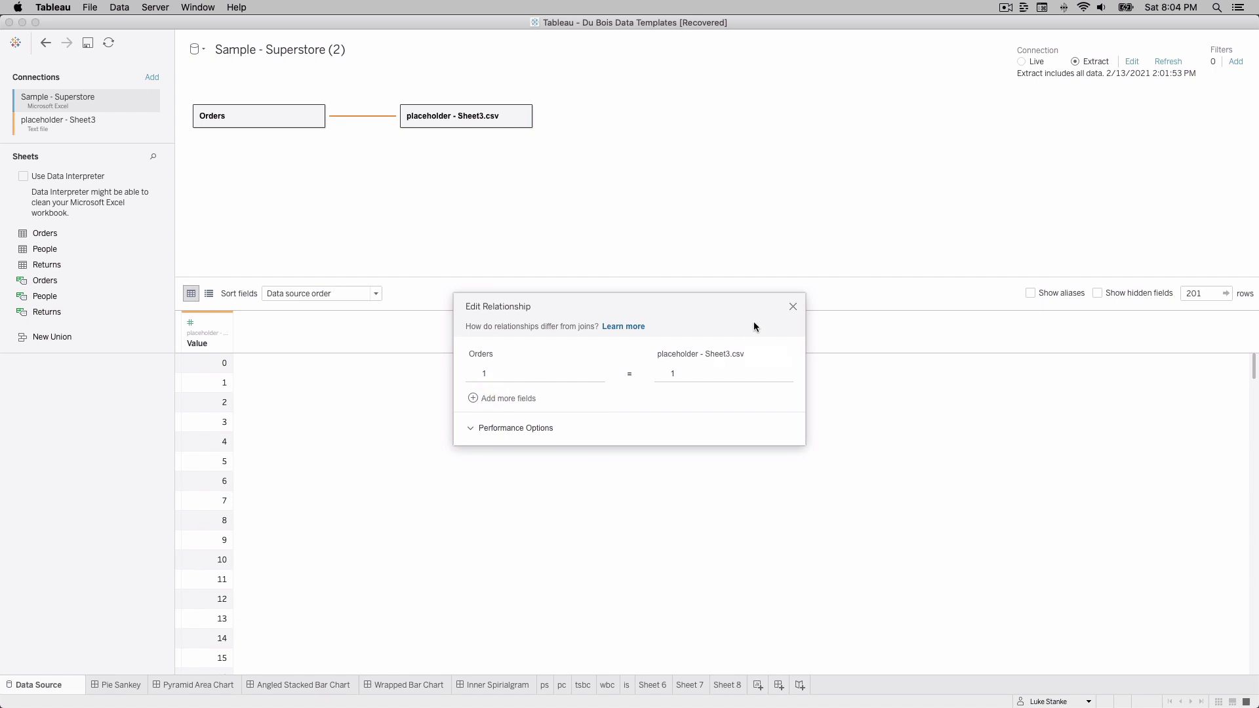
pyautogui.click(793, 306)
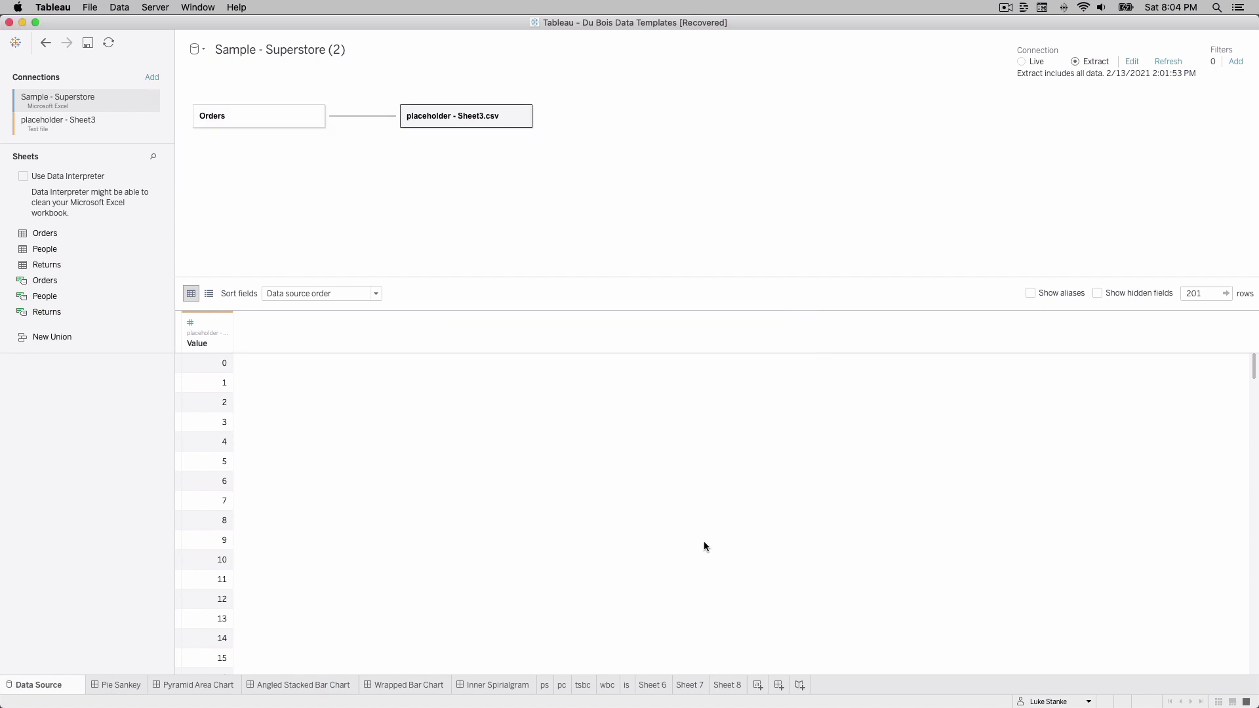
pyautogui.click(727, 684)
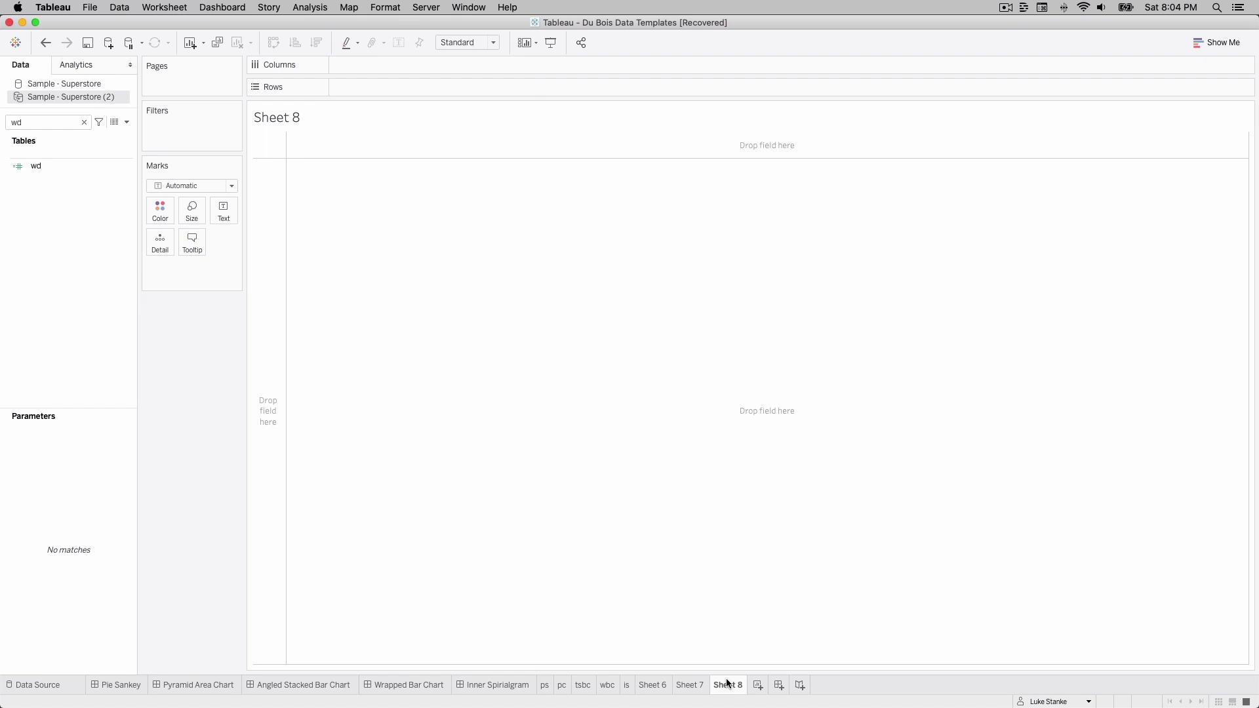
# - Inspect the corner points of the South section in the pc pyramid chart and return to Sheet 8
pyautogui.click(562, 686)
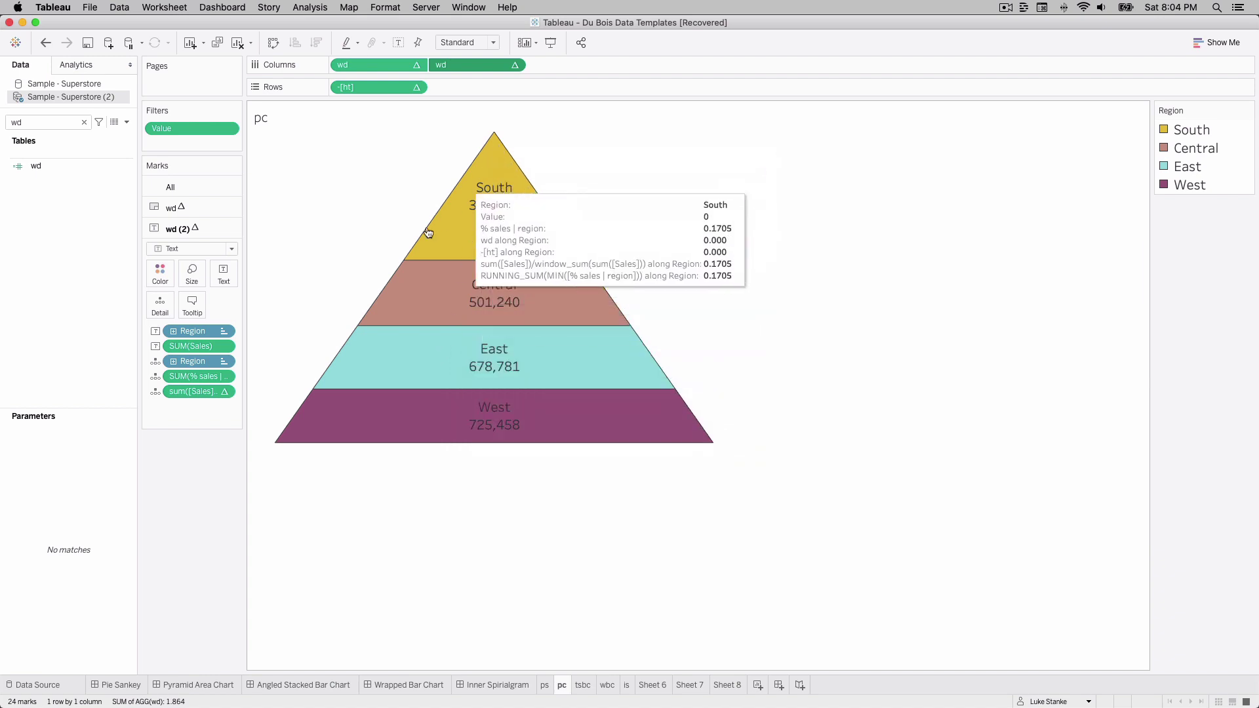
pyautogui.moveTo(403, 266)
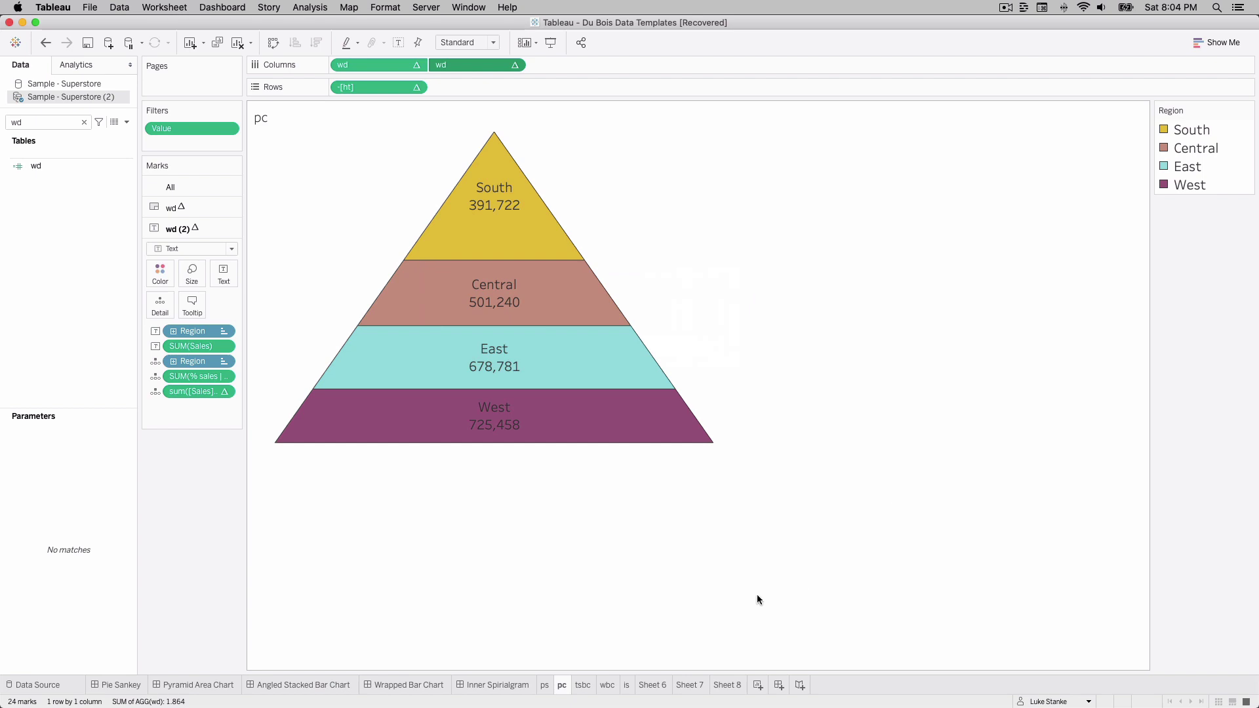
pyautogui.click(724, 684)
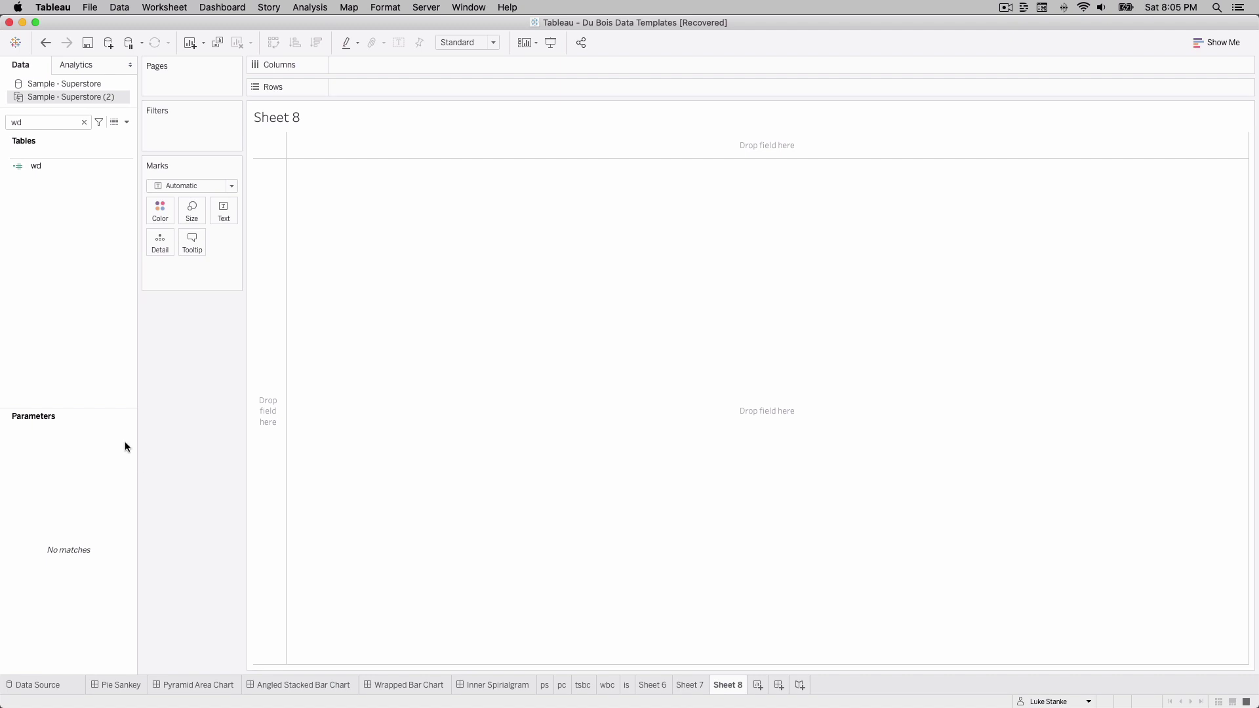
# - Create a calculated field named Sales % with the formula SUM([Sales])/WINDOW_SUM(SUM([Sales]))
pyautogui.click(128, 123)
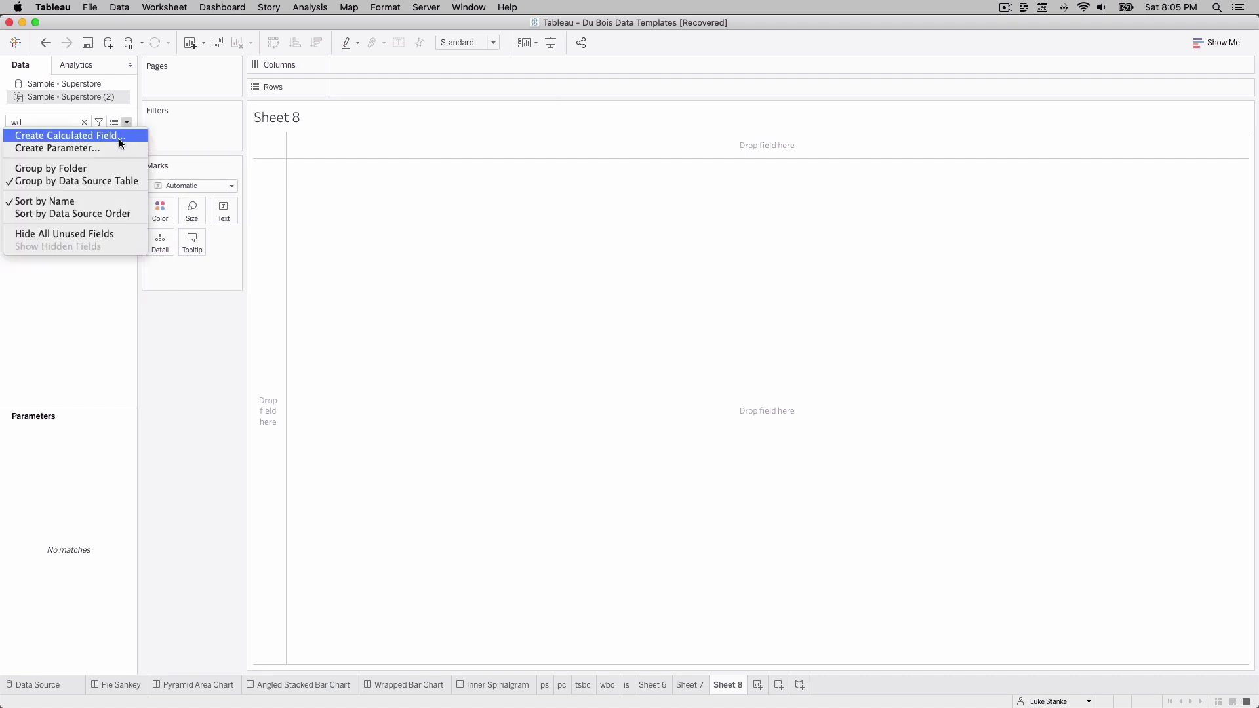
pyautogui.click(119, 135)
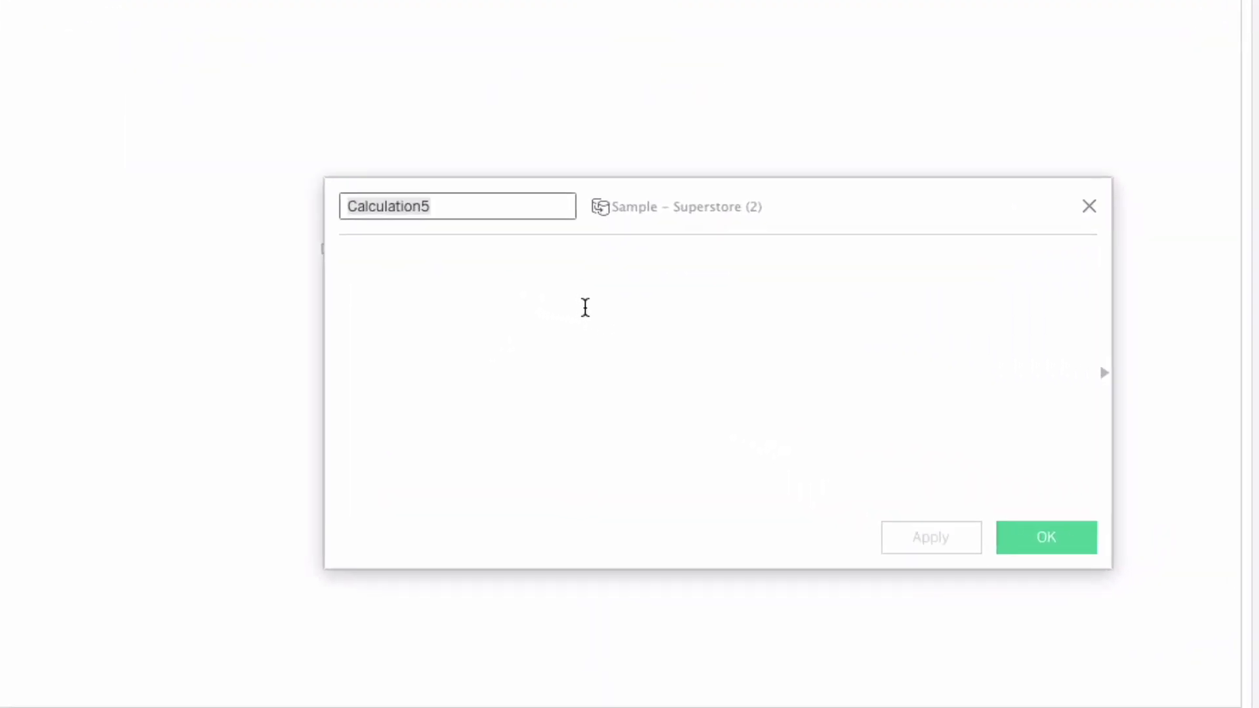
pyautogui.write('Sales %')
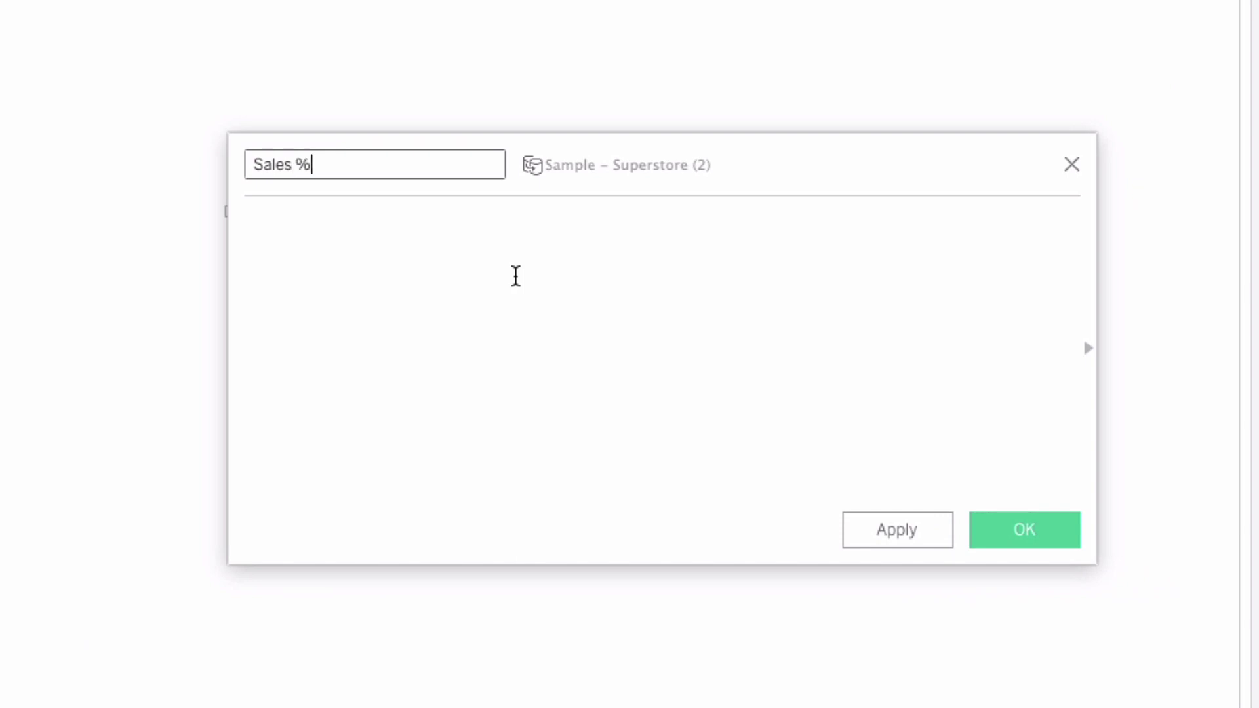
pyautogui.click(516, 276)
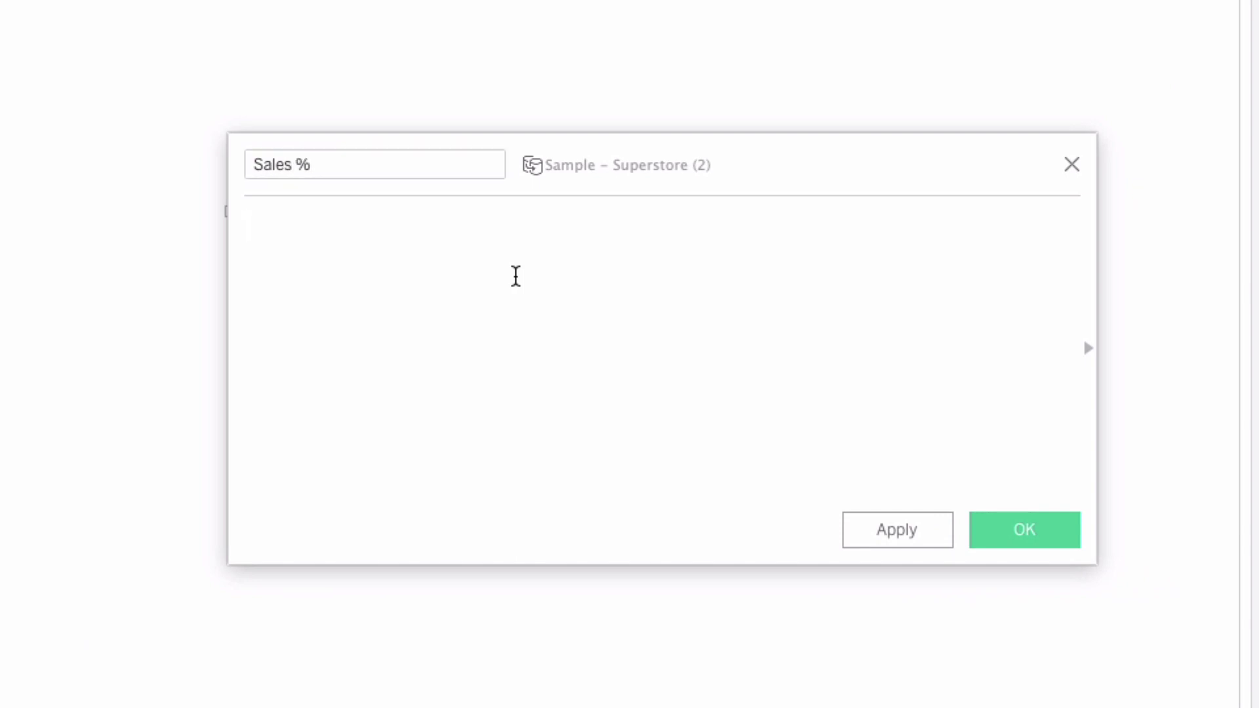
pyautogui.write('SUM([Sales])')
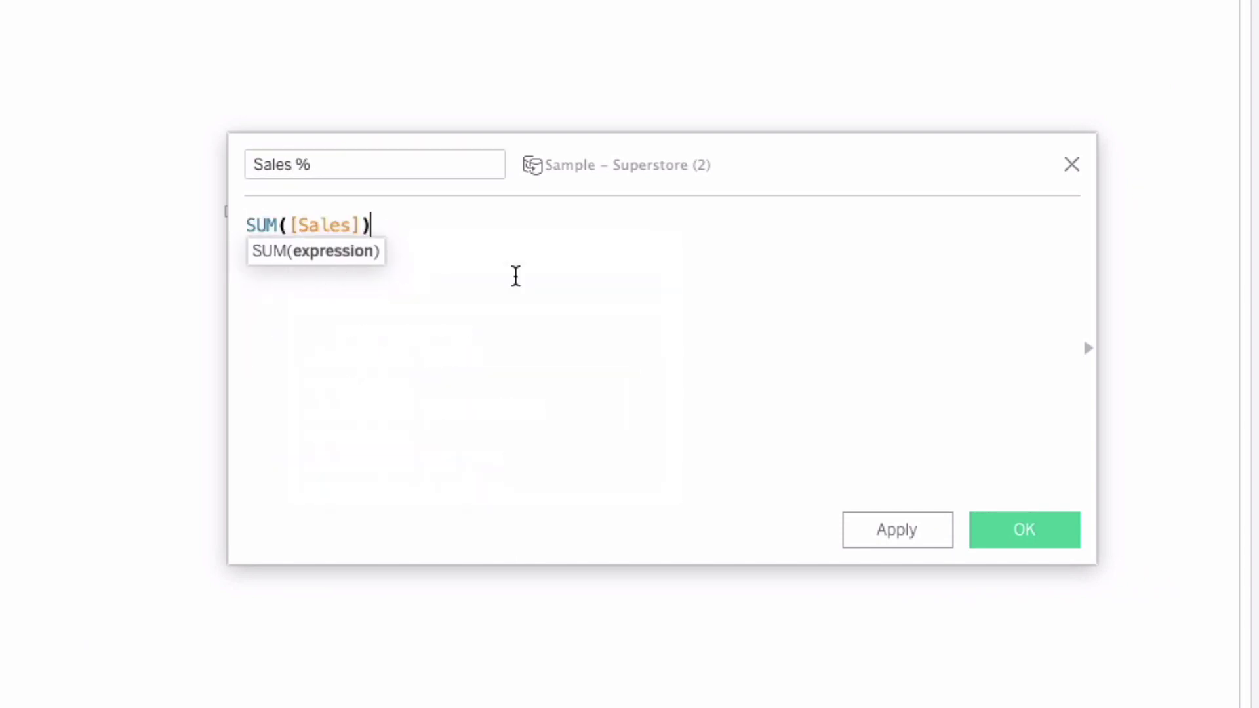
pyautogui.write('/WIN')
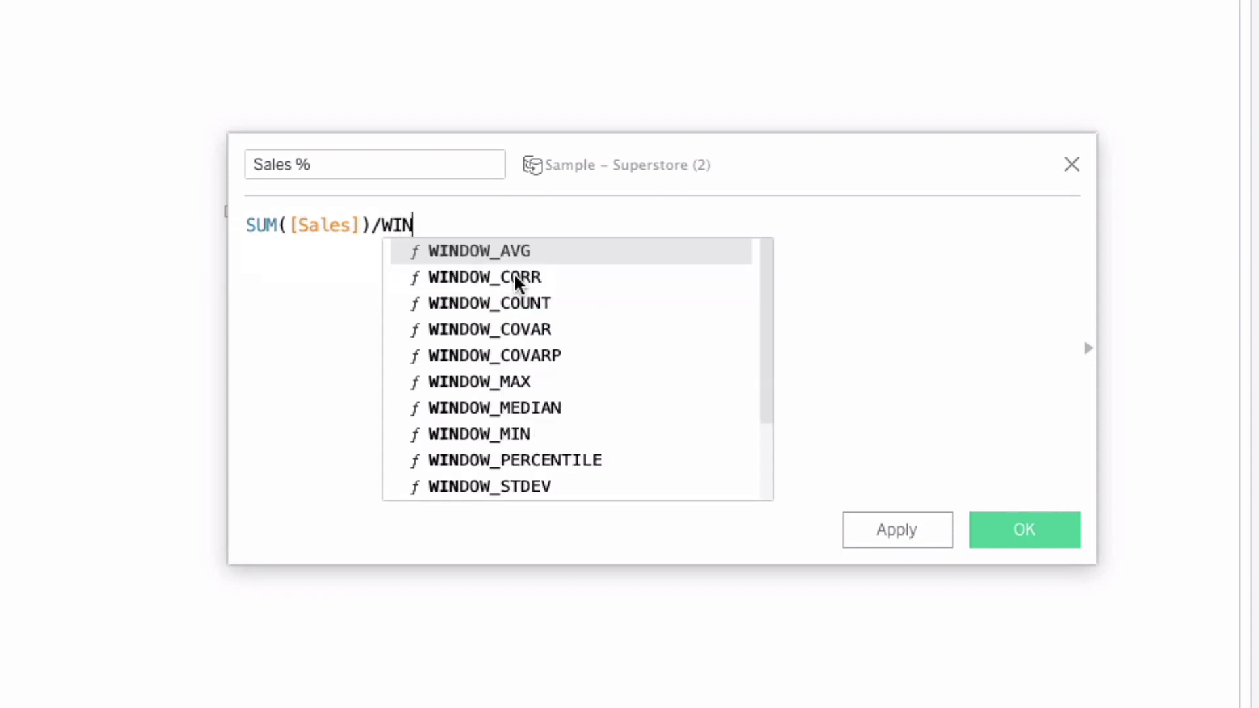
pyautogui.write('DOW_SUM(SUM(Sa')
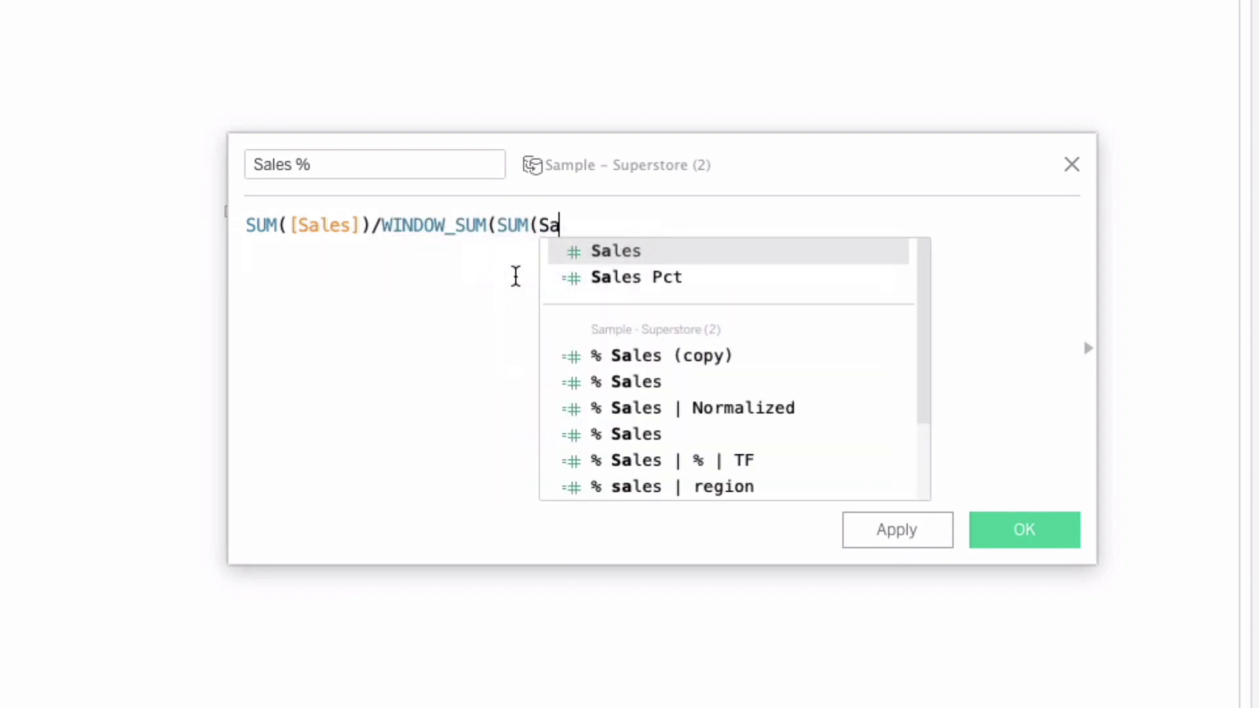
pyautogui.press('Return')
pyautogui.write('))')
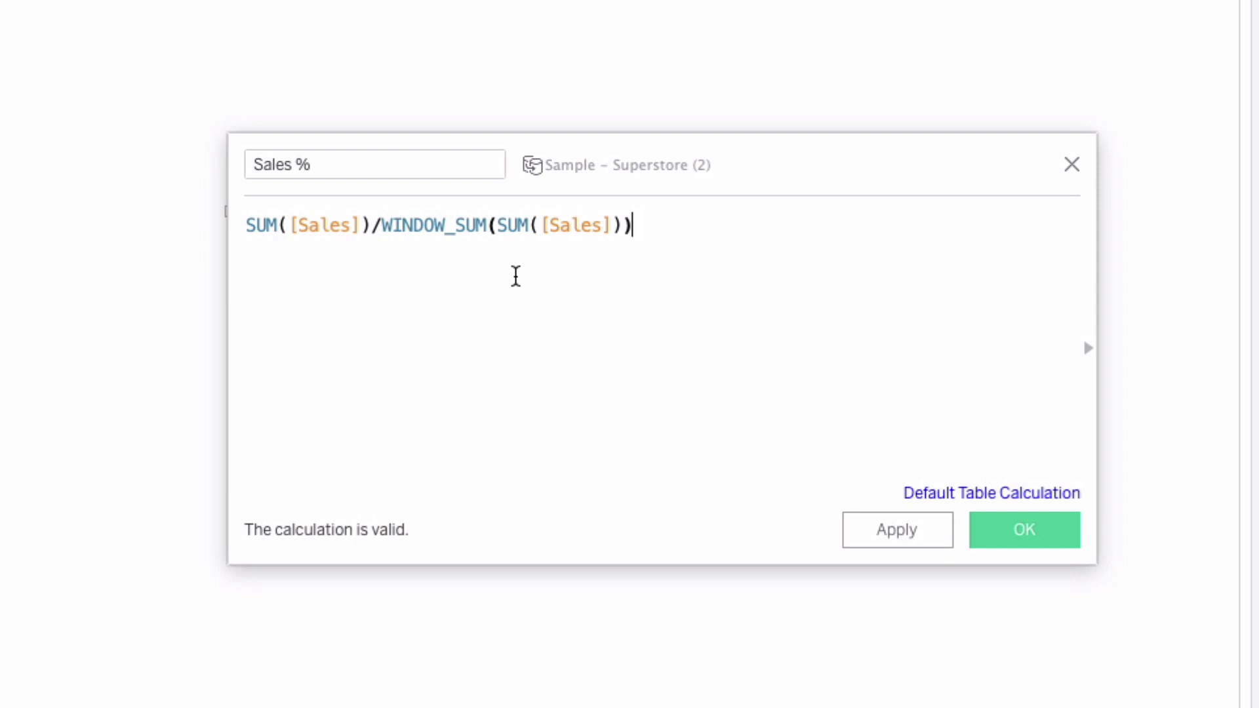
pyautogui.click(1049, 539)
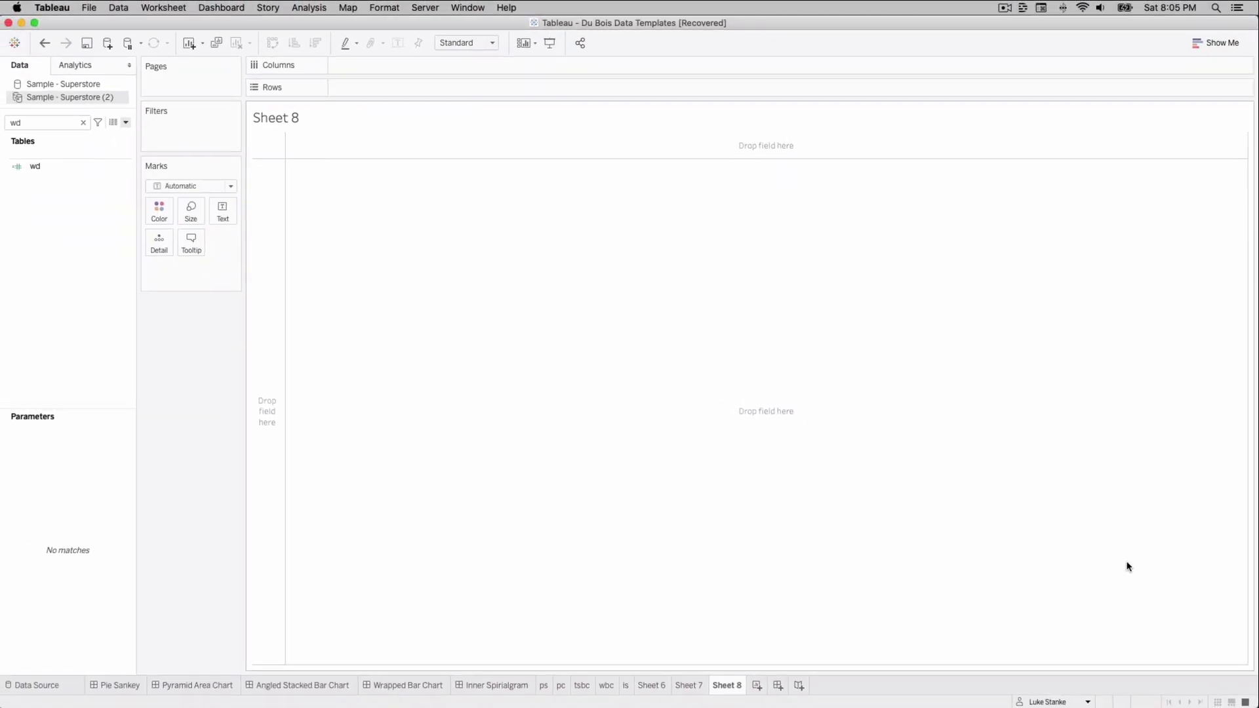
# - Color the marks on Sheet 8 by Region and set the mark type to Circle
pyautogui.click(31, 128)
pyautogui.write('reg')
pyautogui.click(63, 213)
pyautogui.moveTo(59, 198); pyautogui.dragTo(160, 219)
pyautogui.click(165, 190)
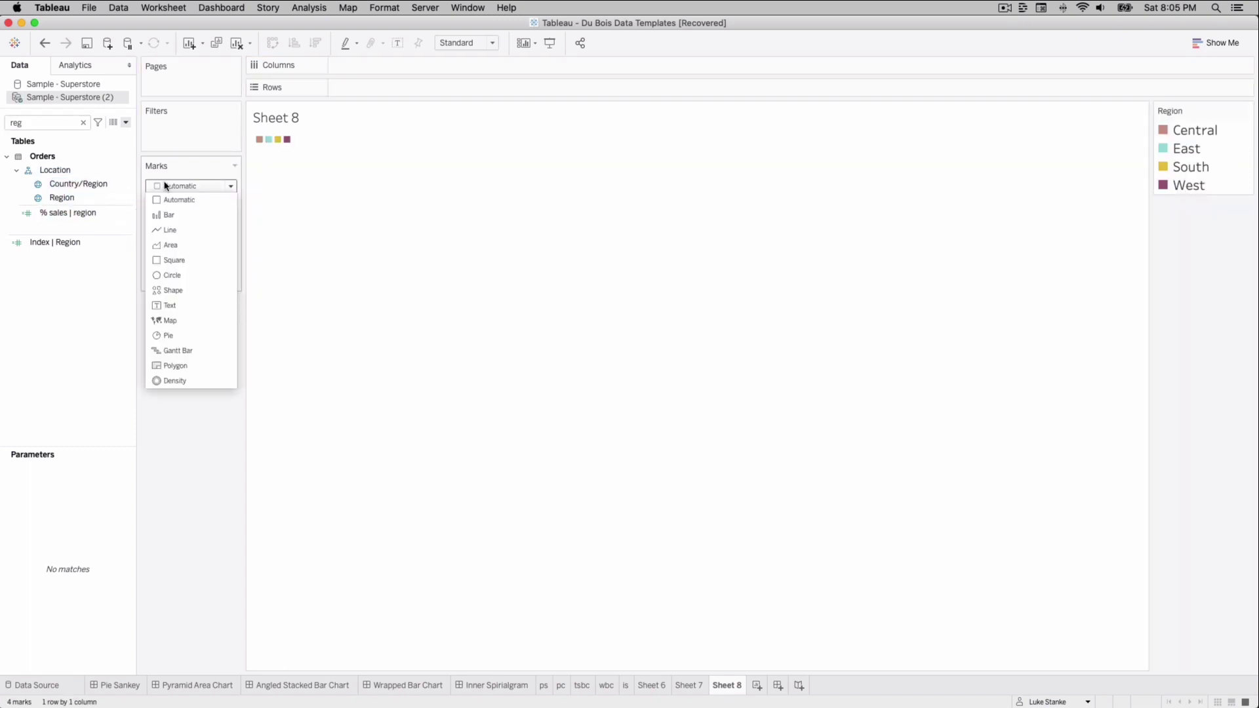
pyautogui.click(171, 276)
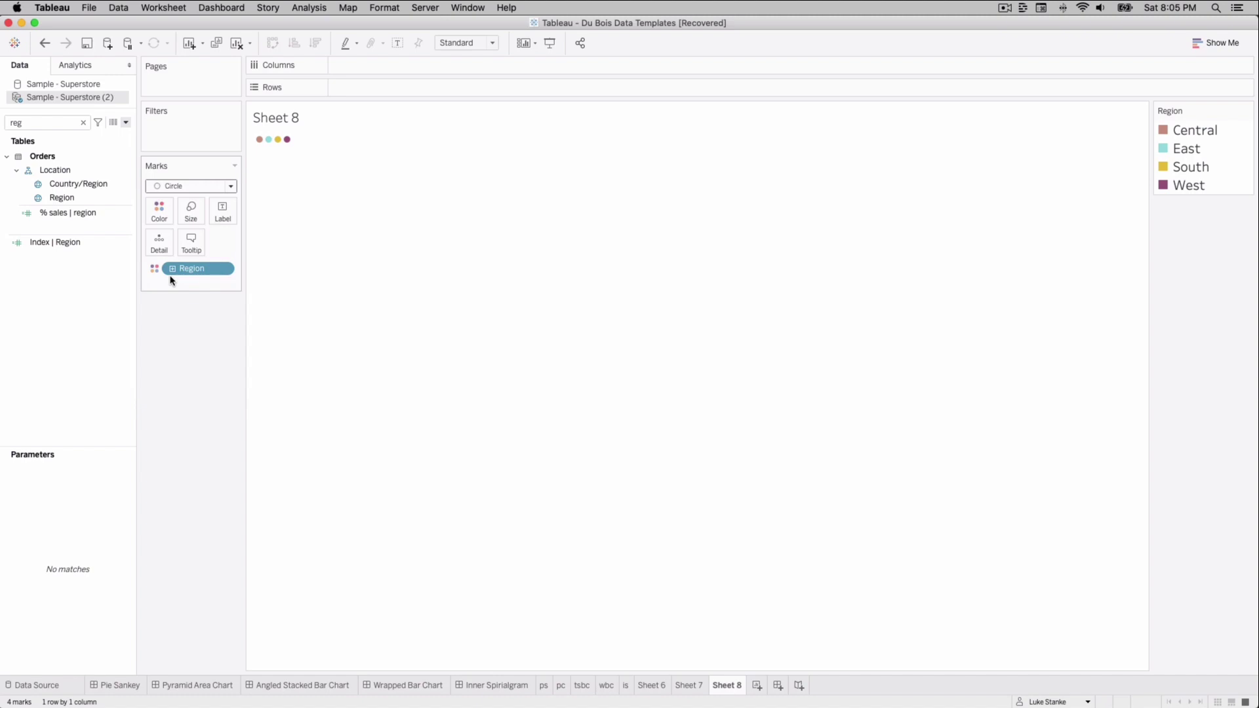
# - Start a new calculated field and move its editor to the middle of the worksheet
pyautogui.click(126, 122)
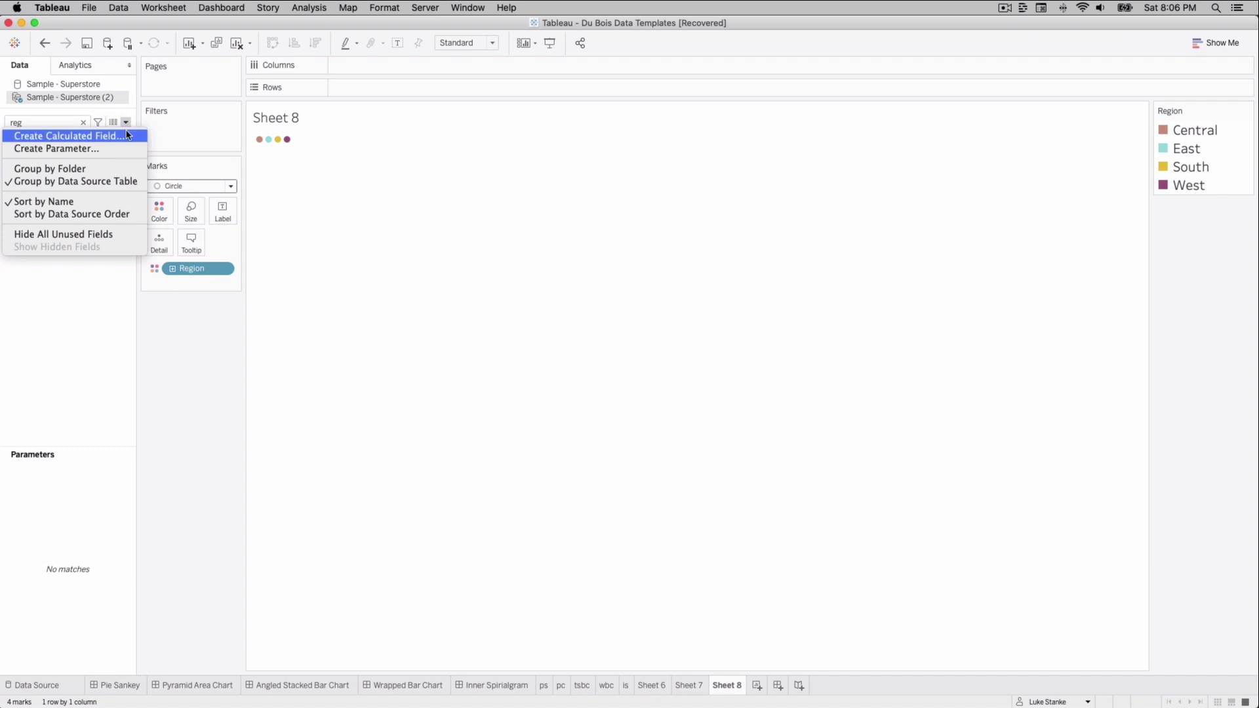
pyautogui.click(126, 135)
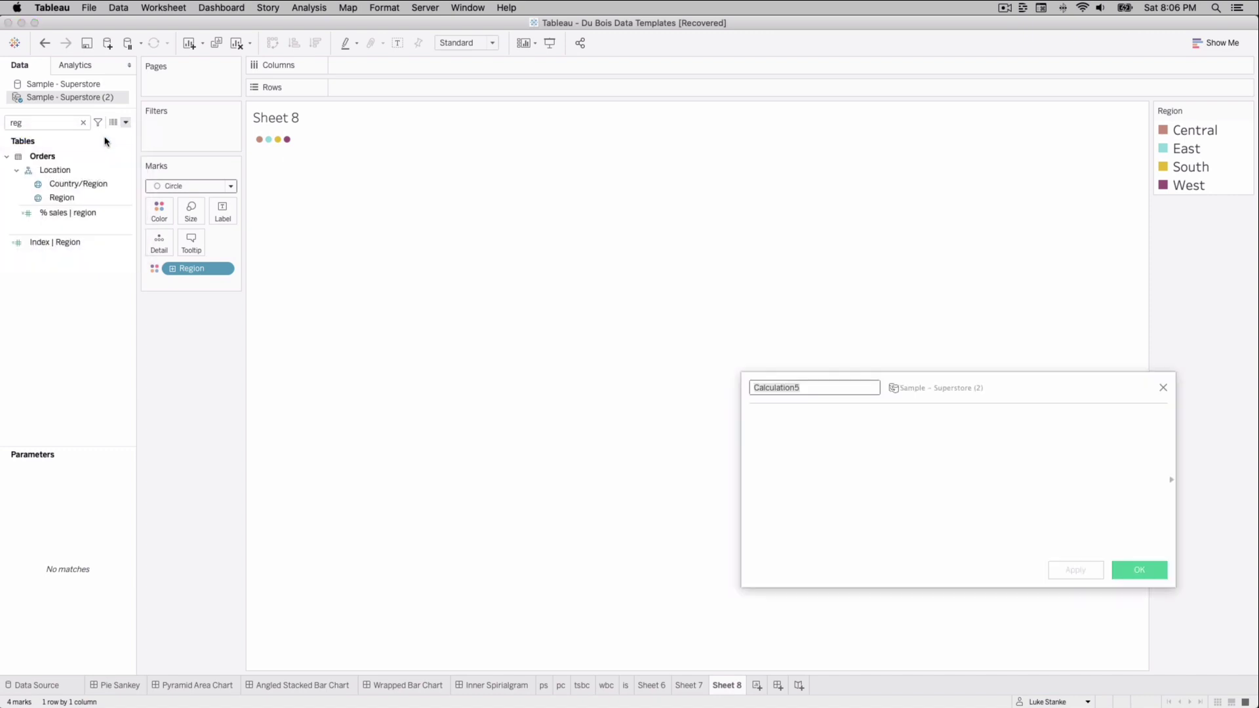
pyautogui.moveTo(938, 383); pyautogui.dragTo(675, 227)
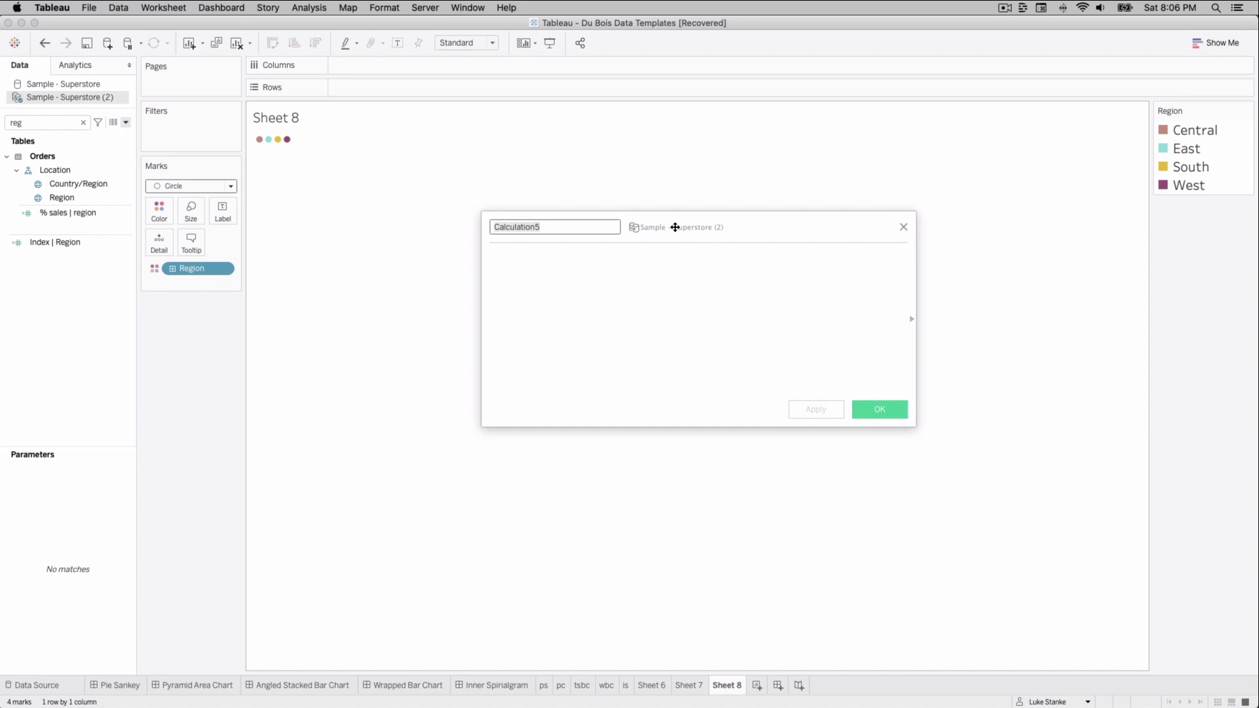
# - Add the placeholder Value field to the marks as detail and convert it to a dimension
pyautogui.click(71, 121)
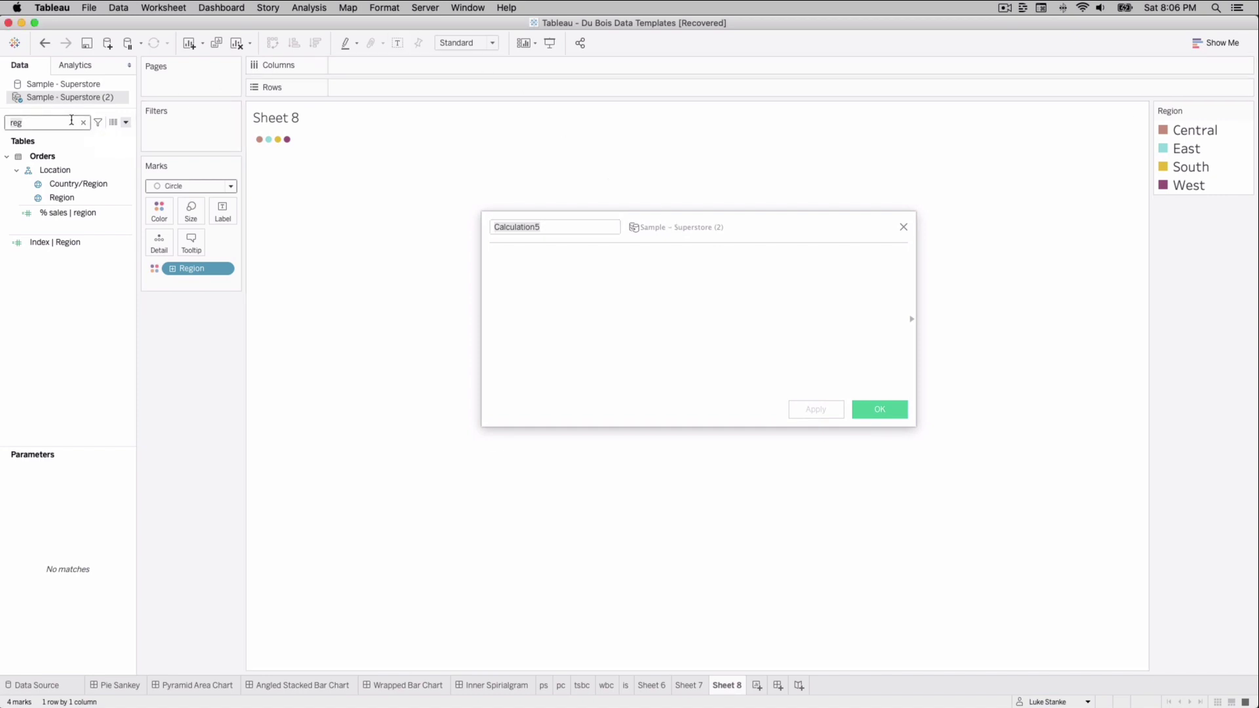
pyautogui.write('va')
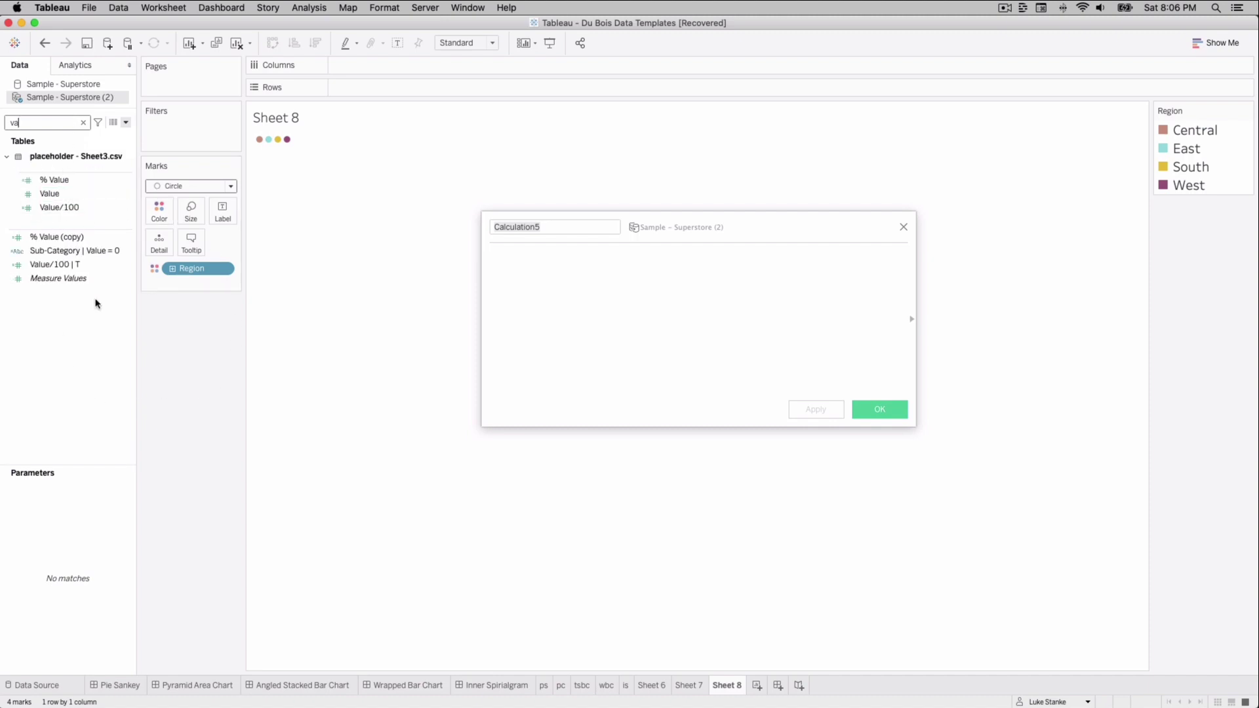
pyautogui.moveTo(65, 194); pyautogui.dragTo(200, 285)
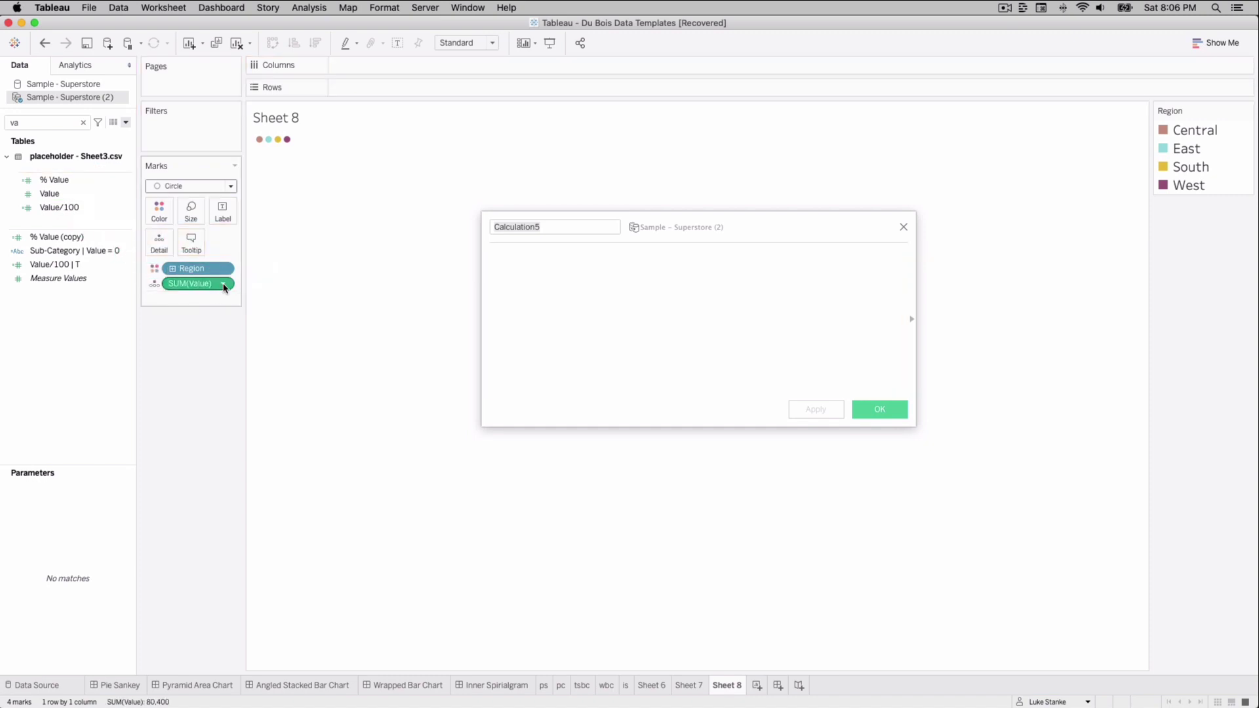
pyautogui.click(223, 283)
pyautogui.click(200, 372)
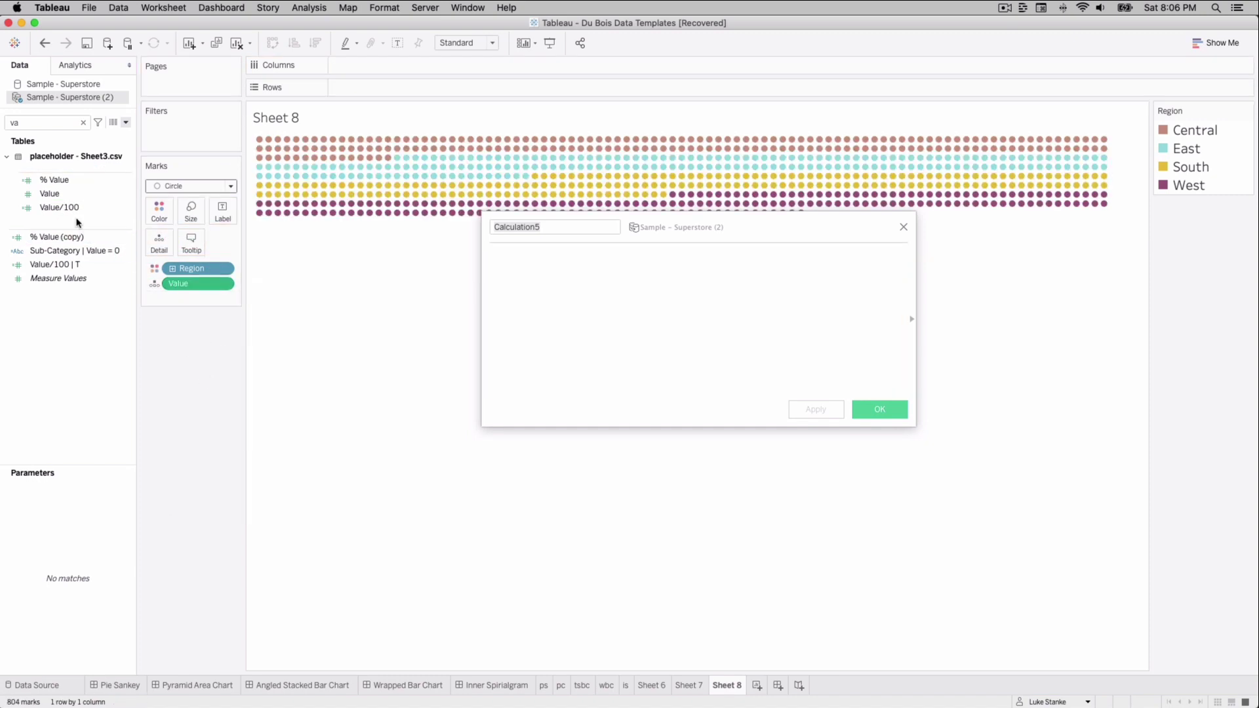
# - Filter the sheet on all values of the Value field, limiting the range to 0 through 4
pyautogui.moveTo(60, 196); pyautogui.dragTo(155, 134)
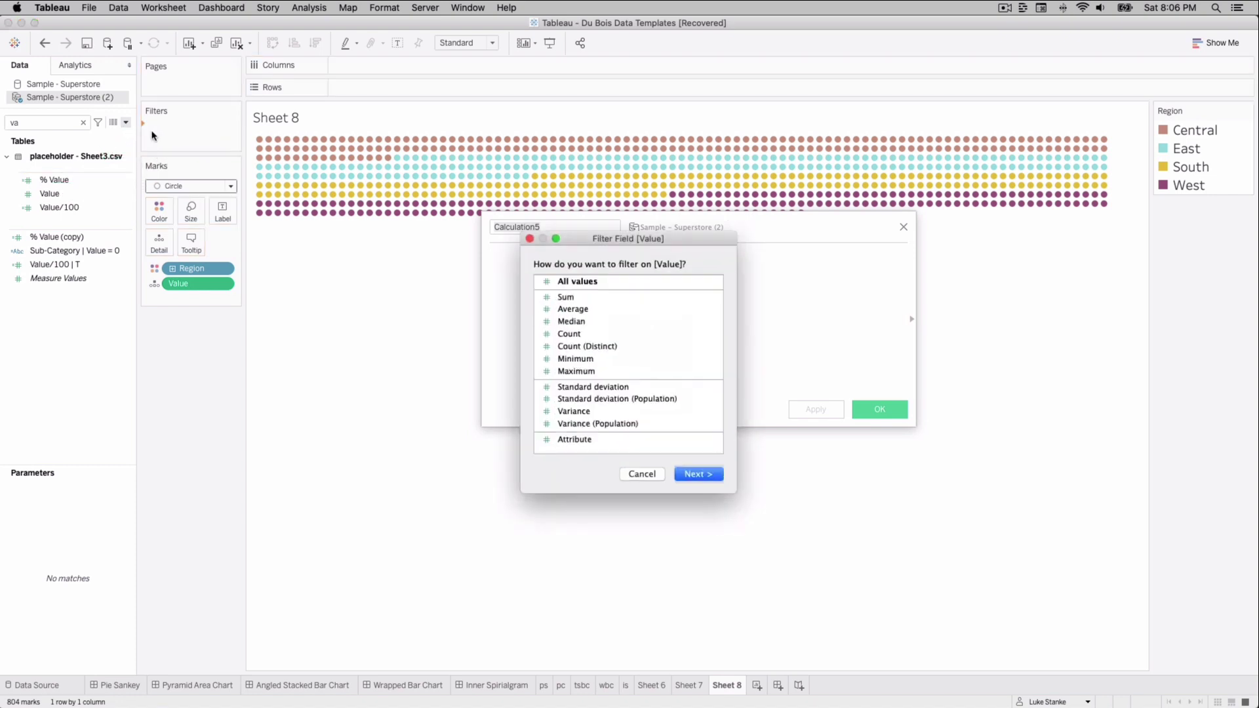
pyautogui.click(584, 282)
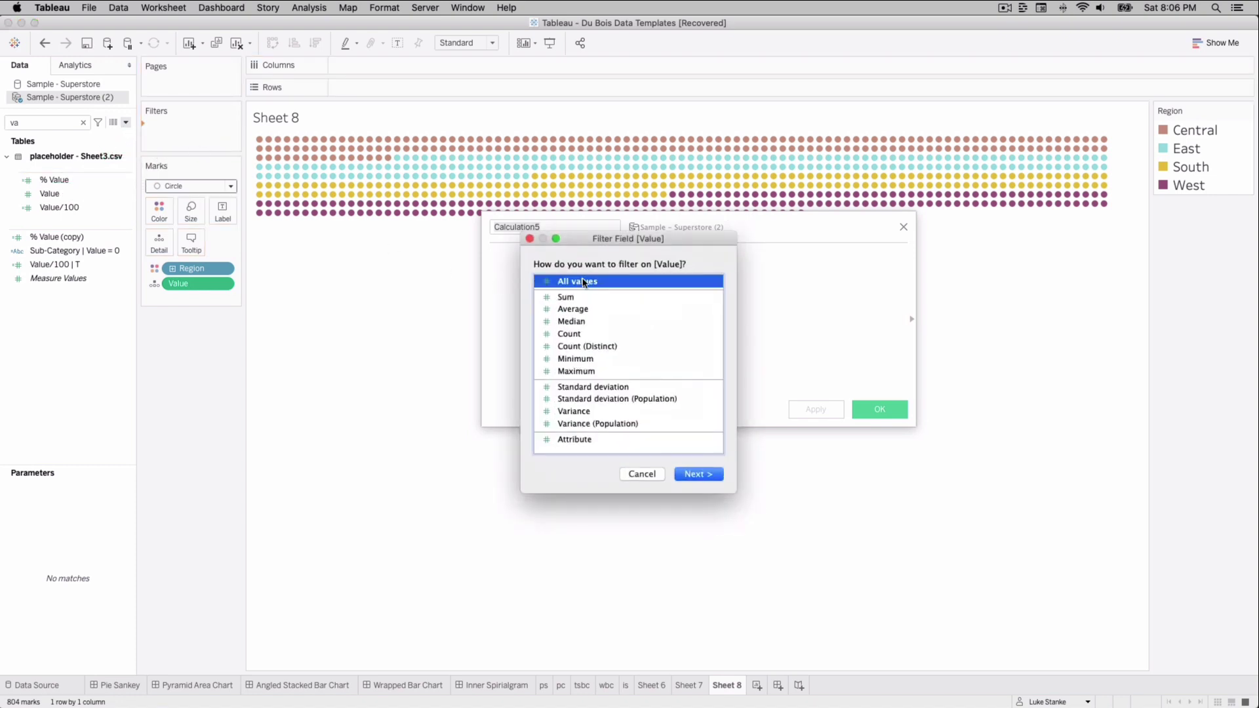
pyautogui.doubleClick(583, 283)
pyautogui.click(494, 359)
pyautogui.doubleClick(687, 361)
pyautogui.write('4')
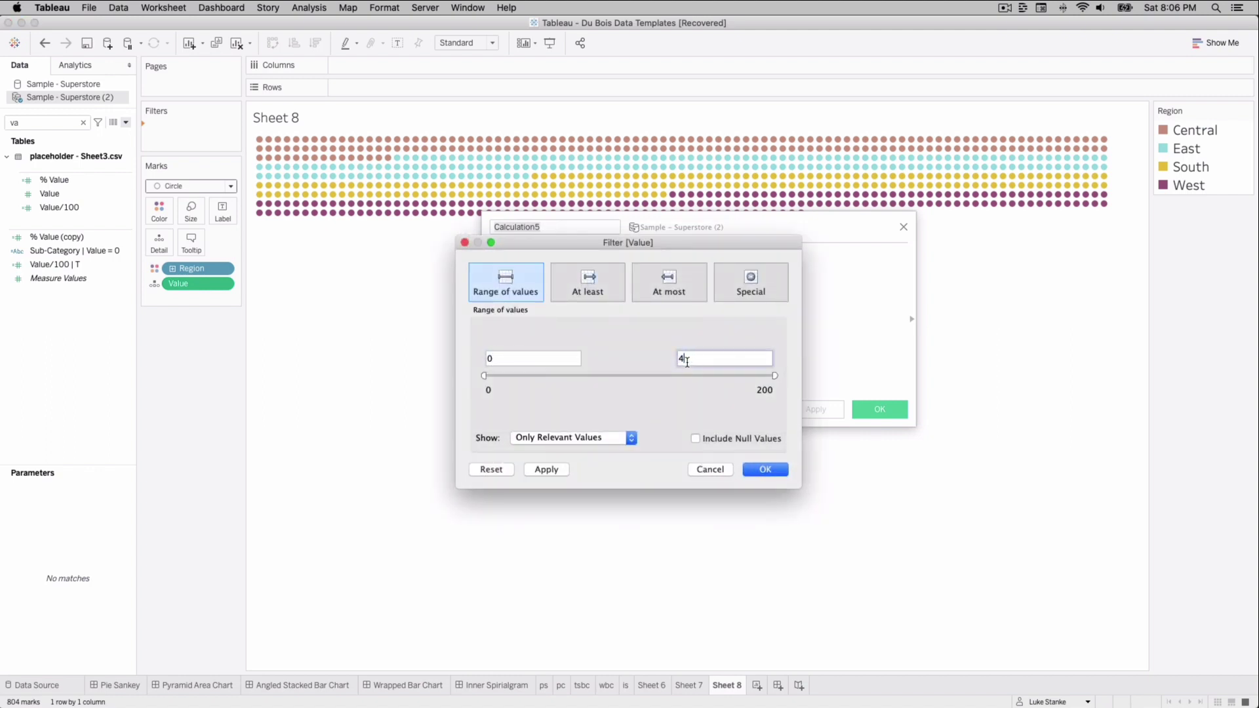
pyautogui.click(774, 473)
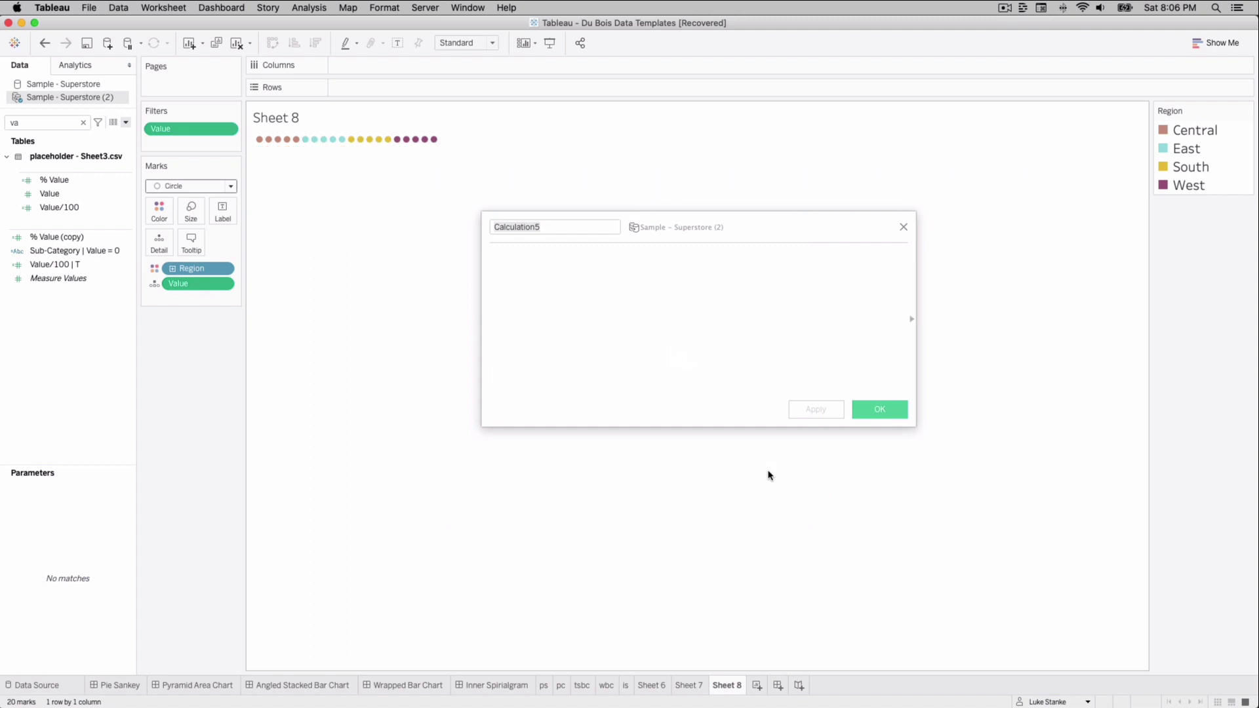
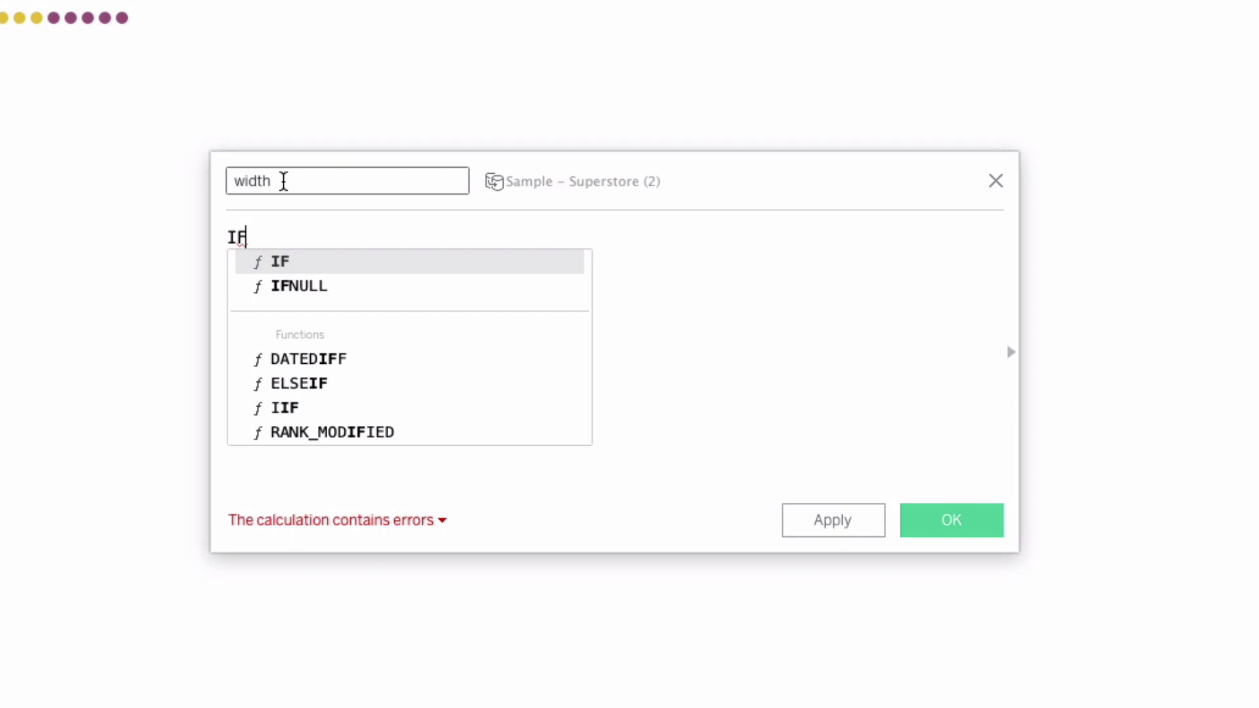
# - Write the first branch of the width formula: IF COUNTD([Value]) > 1 THEN 0
pyautogui.click(343, 237)
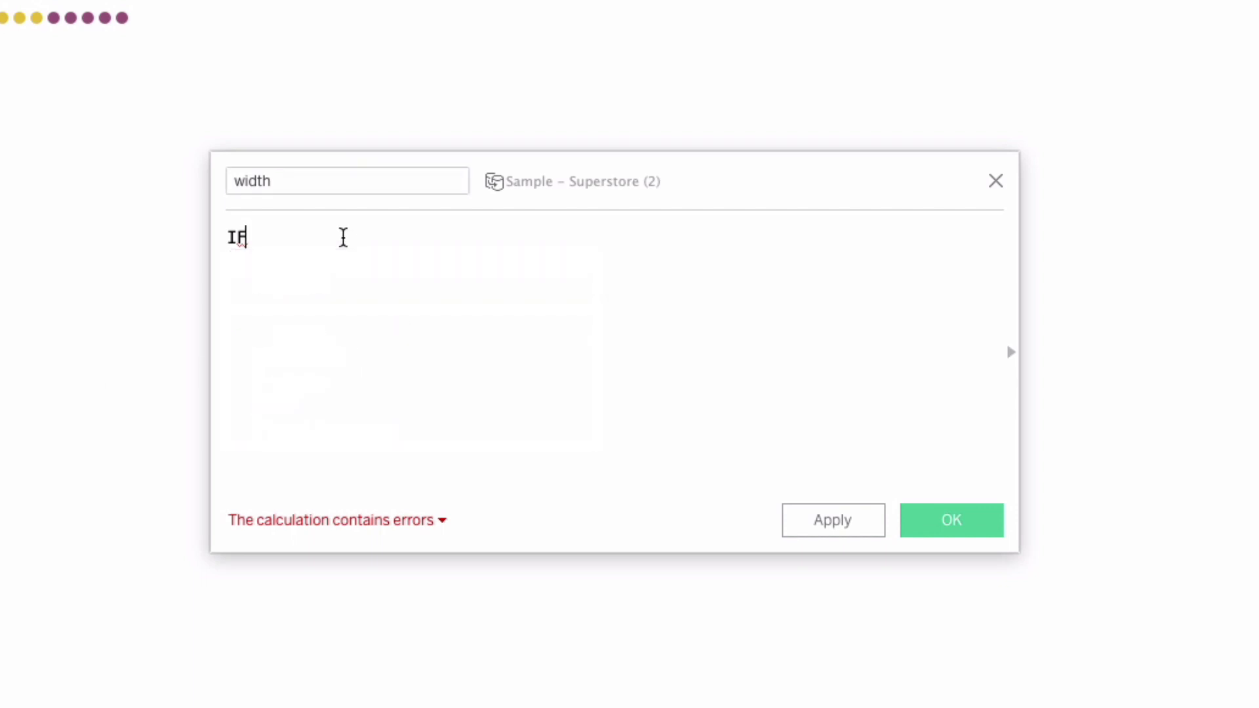
pyautogui.write('COUNTD')
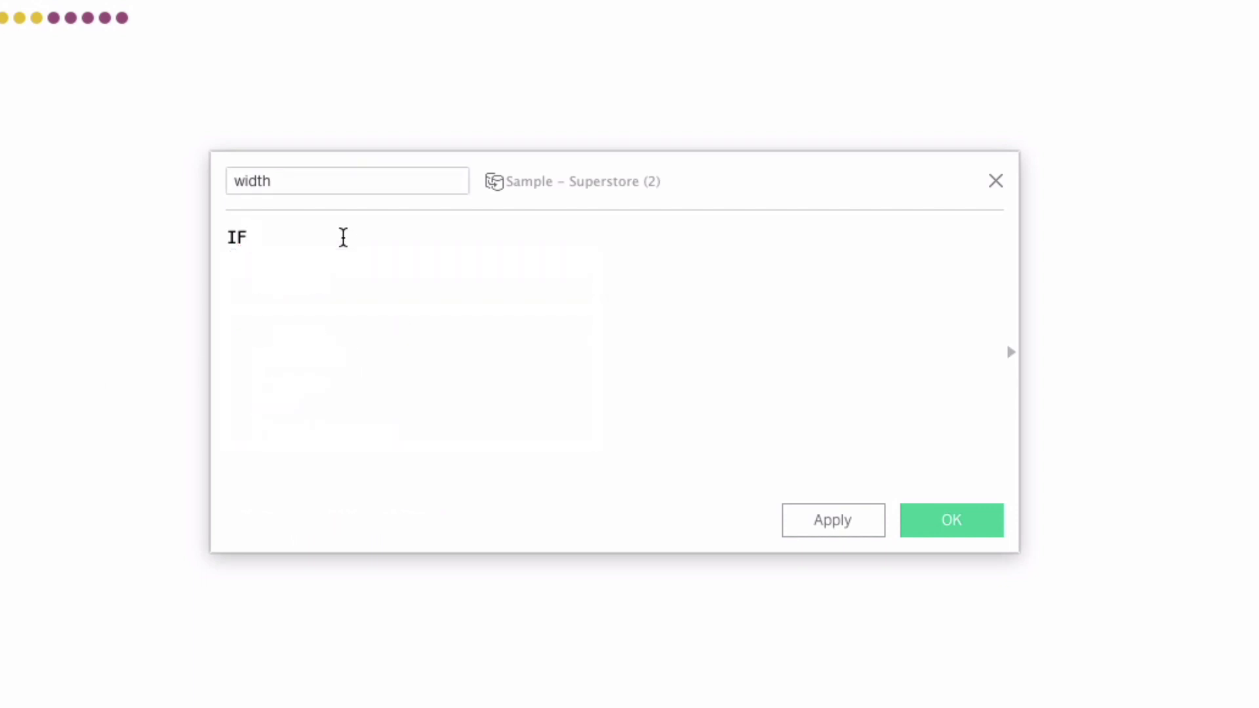
pyautogui.write('([Va')
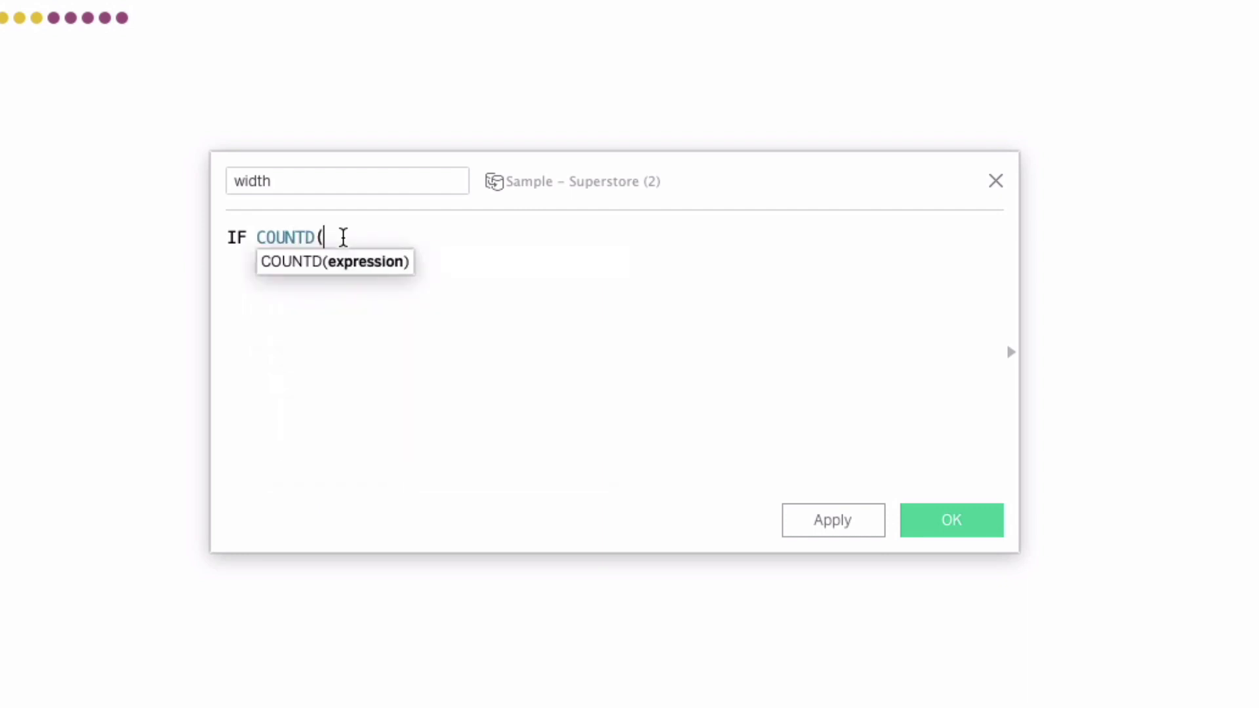
pyautogui.press('Return')
pyautogui.write(')')
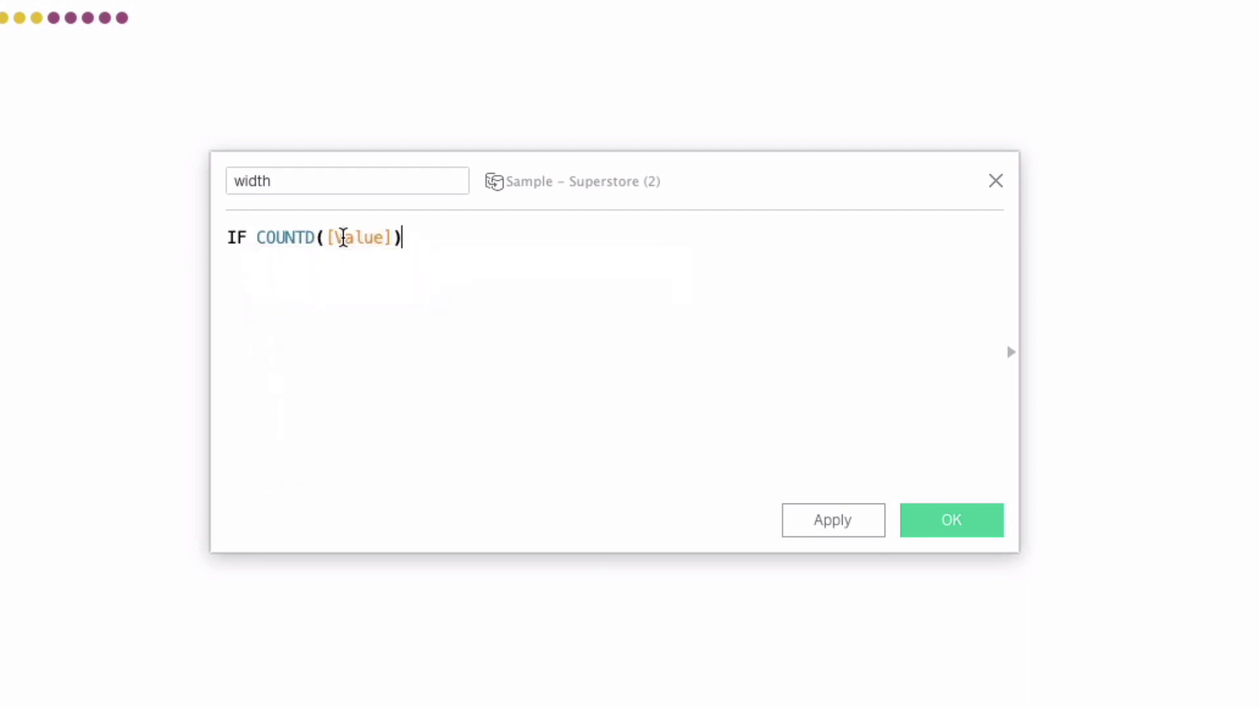
pyautogui.write(' >')
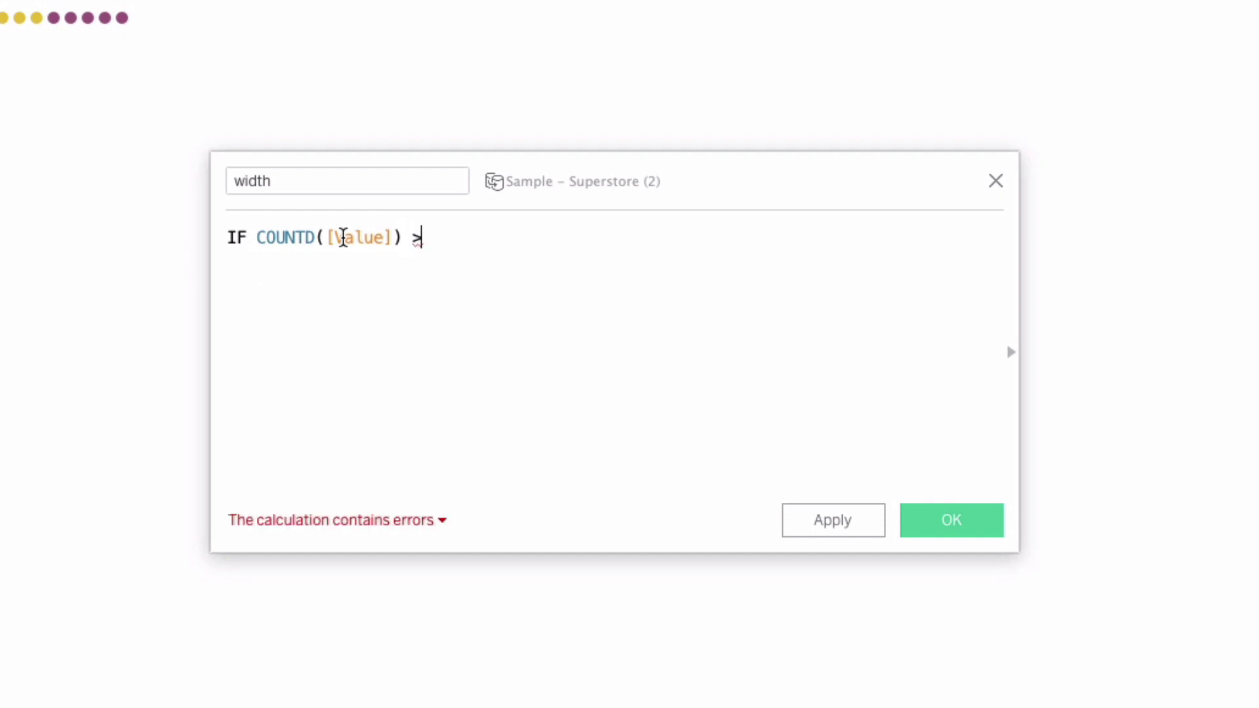
pyautogui.write(' 1')
pyautogui.press('Return')
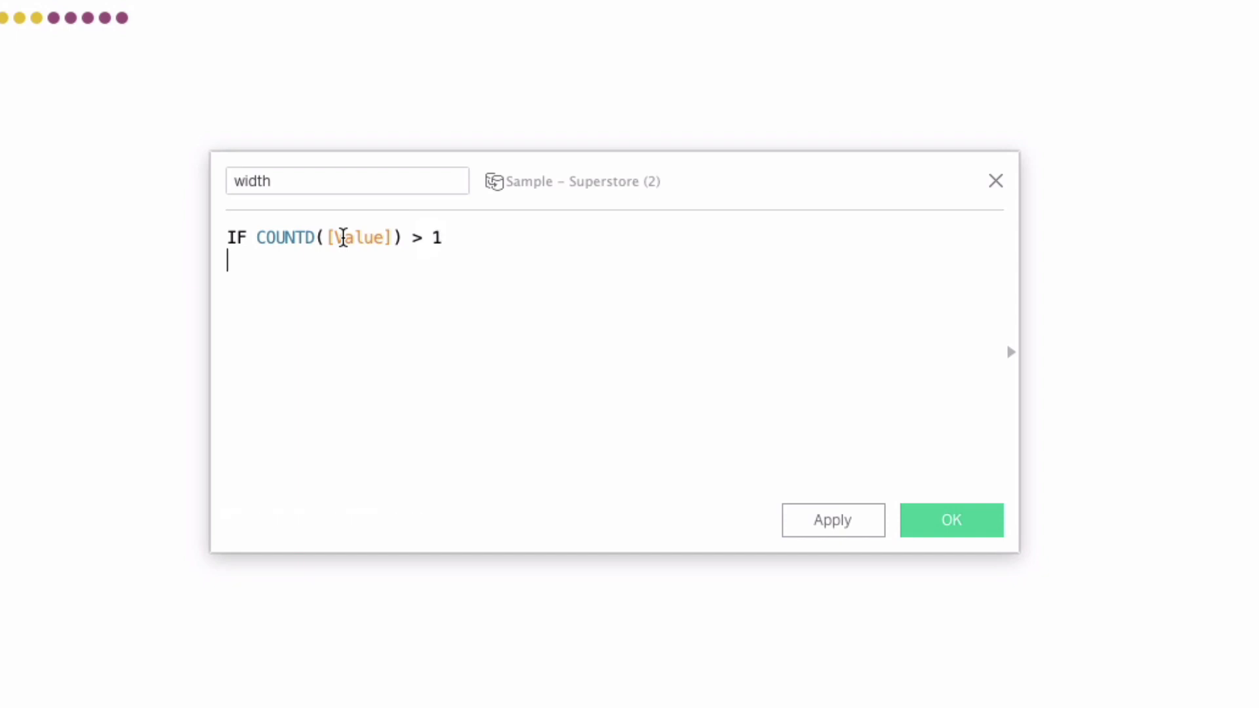
pyautogui.write('THEN 0')
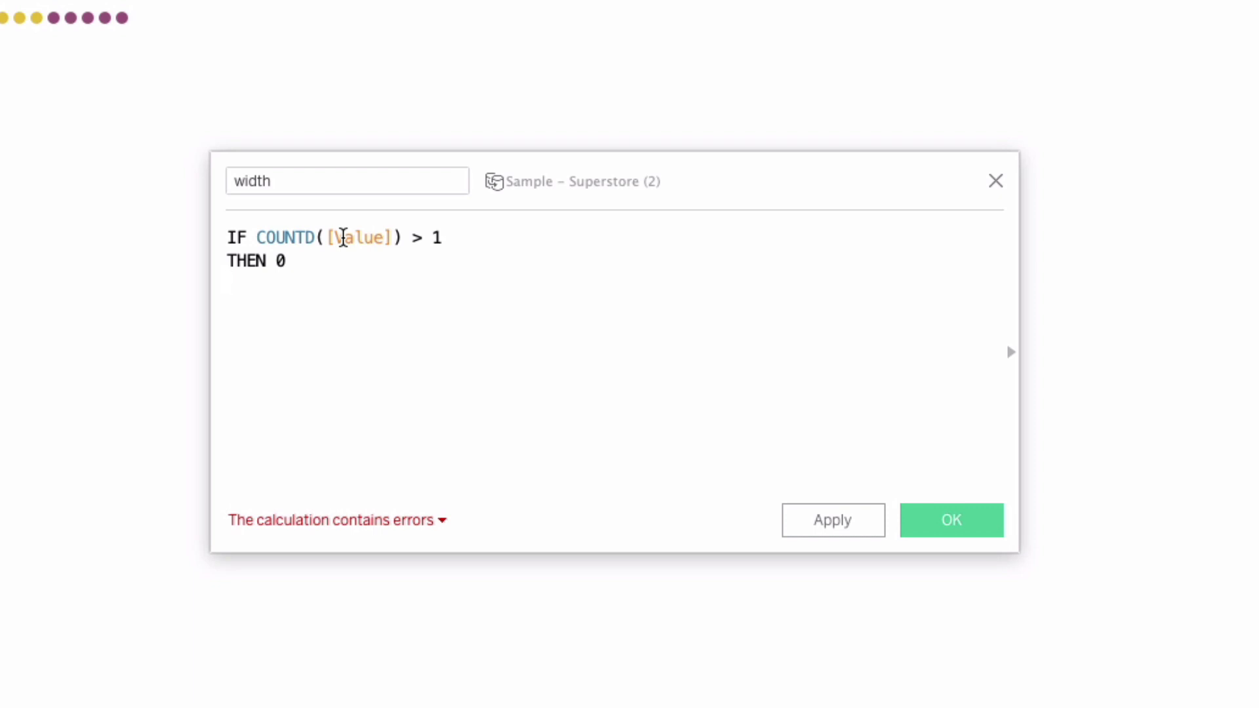
# - Add a second condition to the width formula: ELSEIF MIN([Value]) = 0 OR MIN([Value]) = 4
pyautogui.write('ELSEIF ')
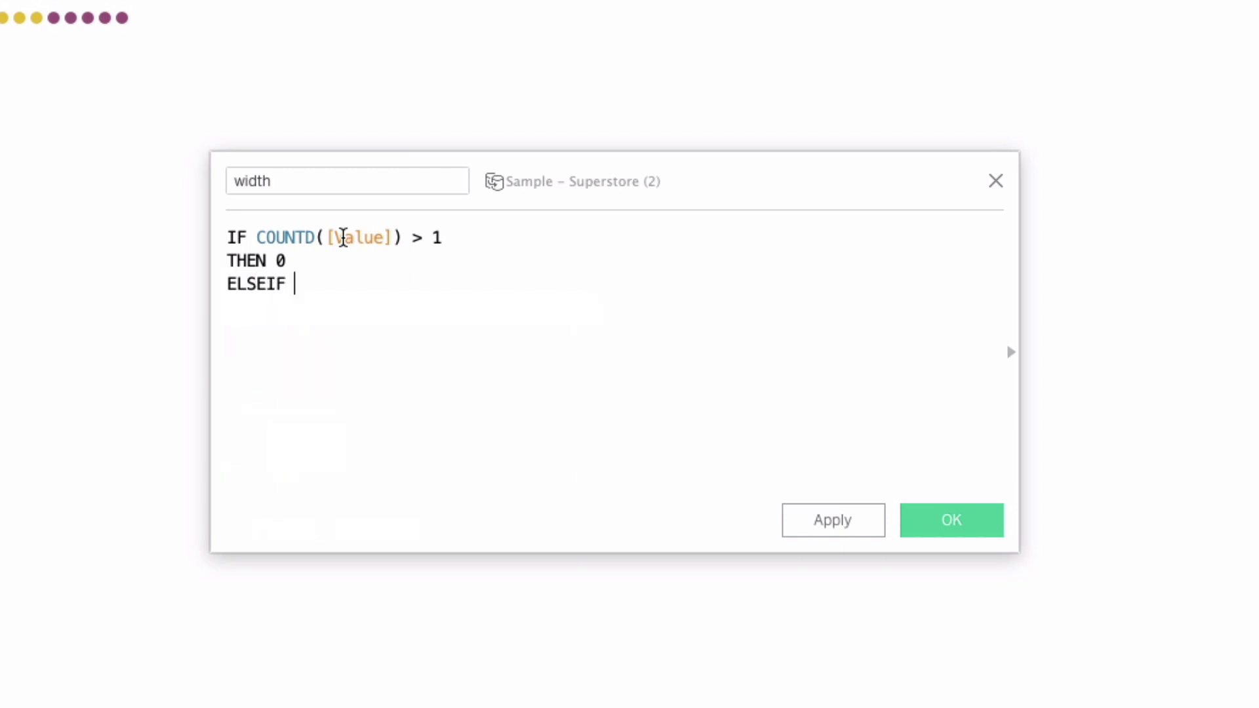
pyautogui.write('MIN([V')
pyautogui.press('Return')
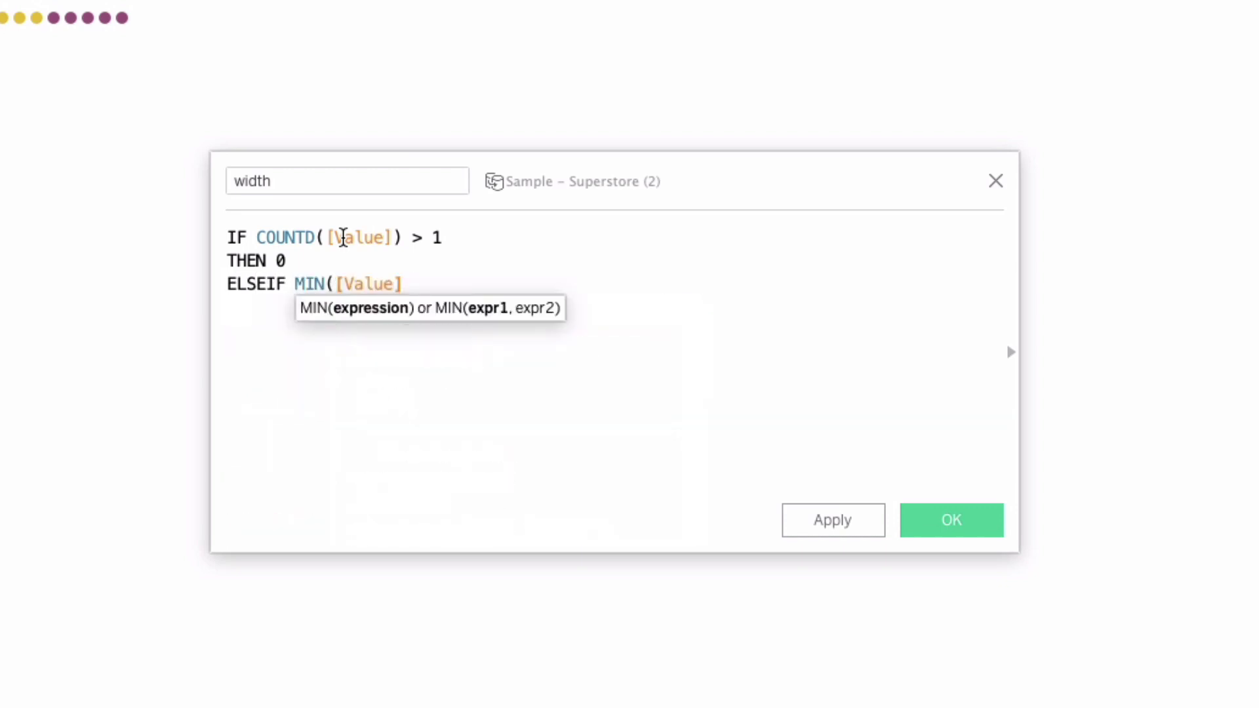
pyautogui.write(') = 0')
pyautogui.press('Return')
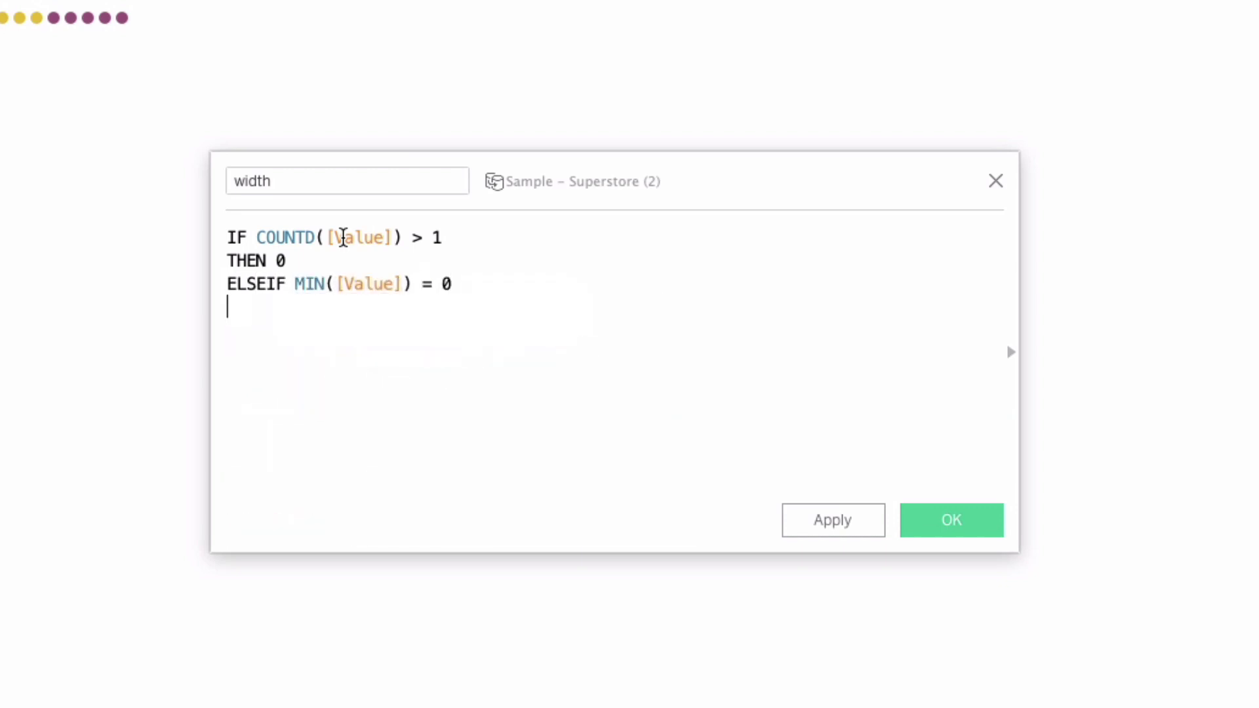
pyautogui.write('OR MIN([Va')
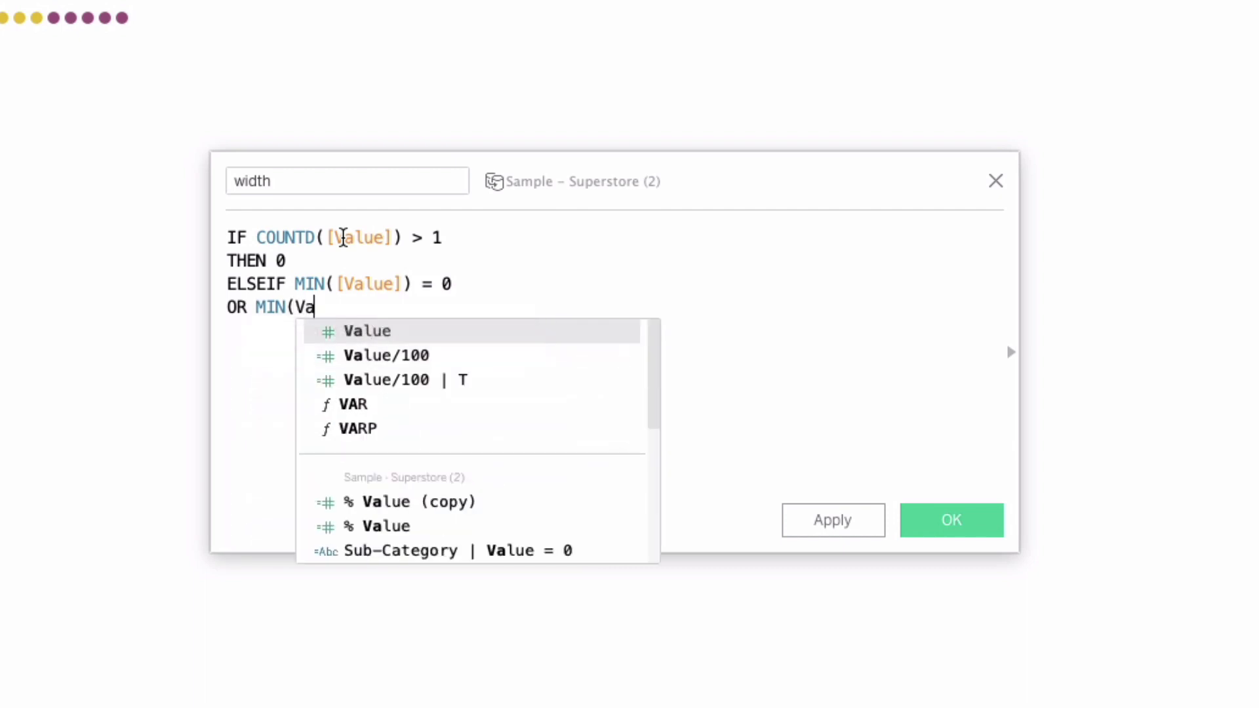
pyautogui.press('Return')
pyautogui.write(') = 4')
pyautogui.press('Return')
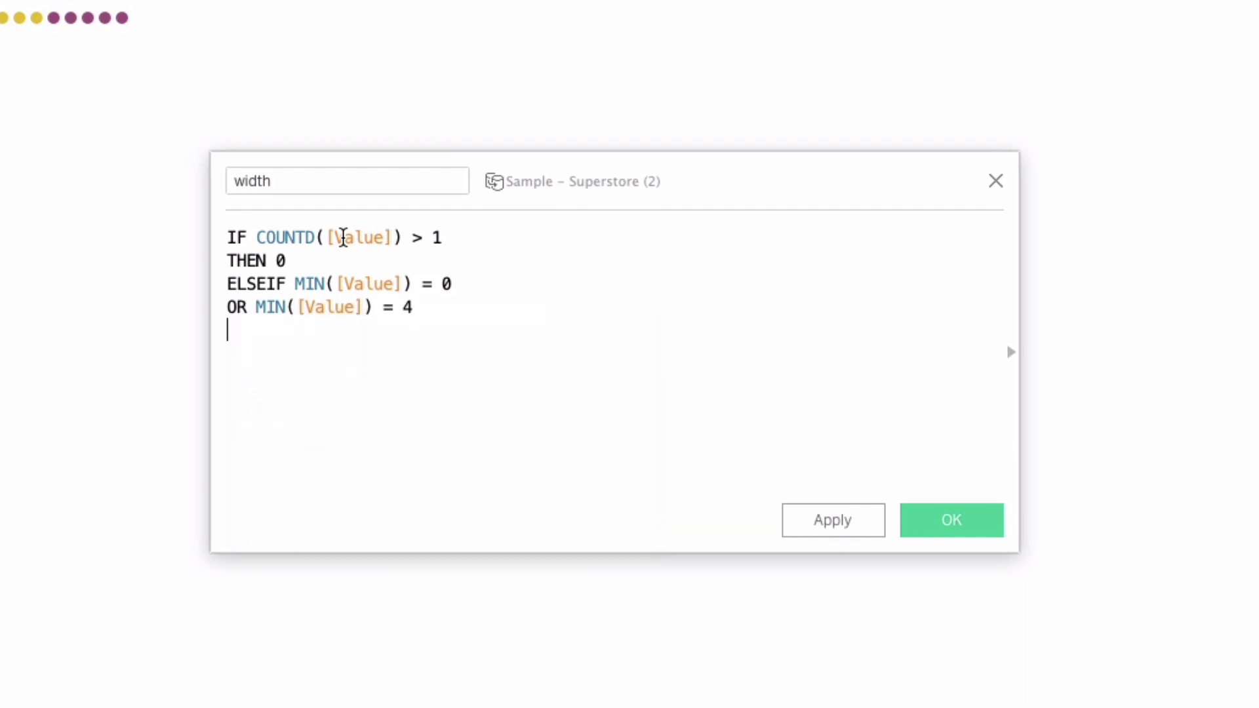
# - Begin the second branch's result as THEN SQRT(ZN(LOOKUP(RUNNING([Sales %]
pyautogui.write('THEN SQR')
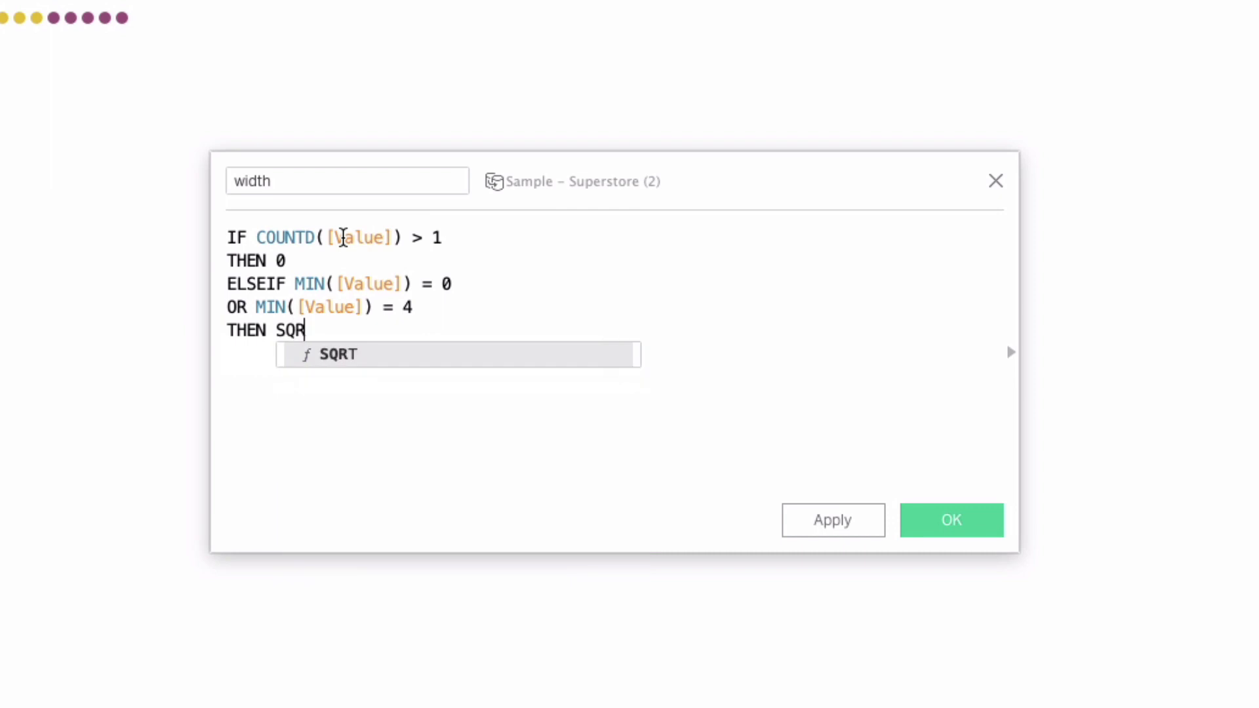
pyautogui.write('T(ZN(')
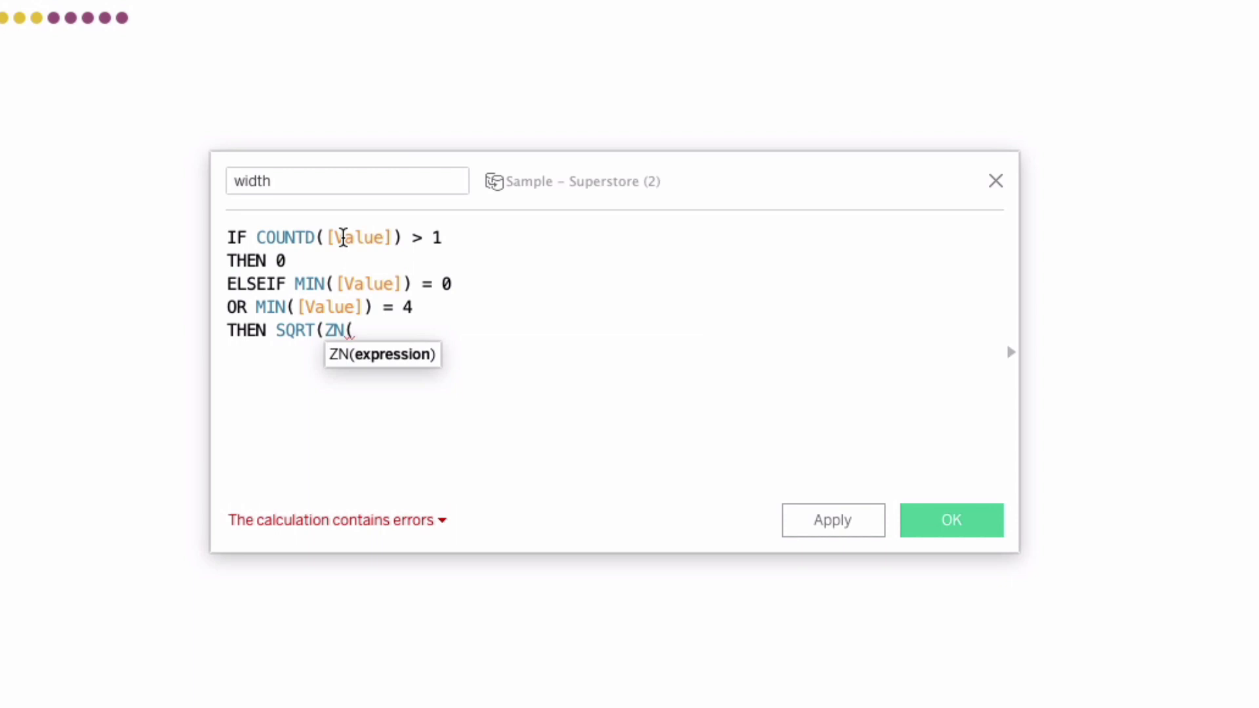
pyautogui.write('LOOK')
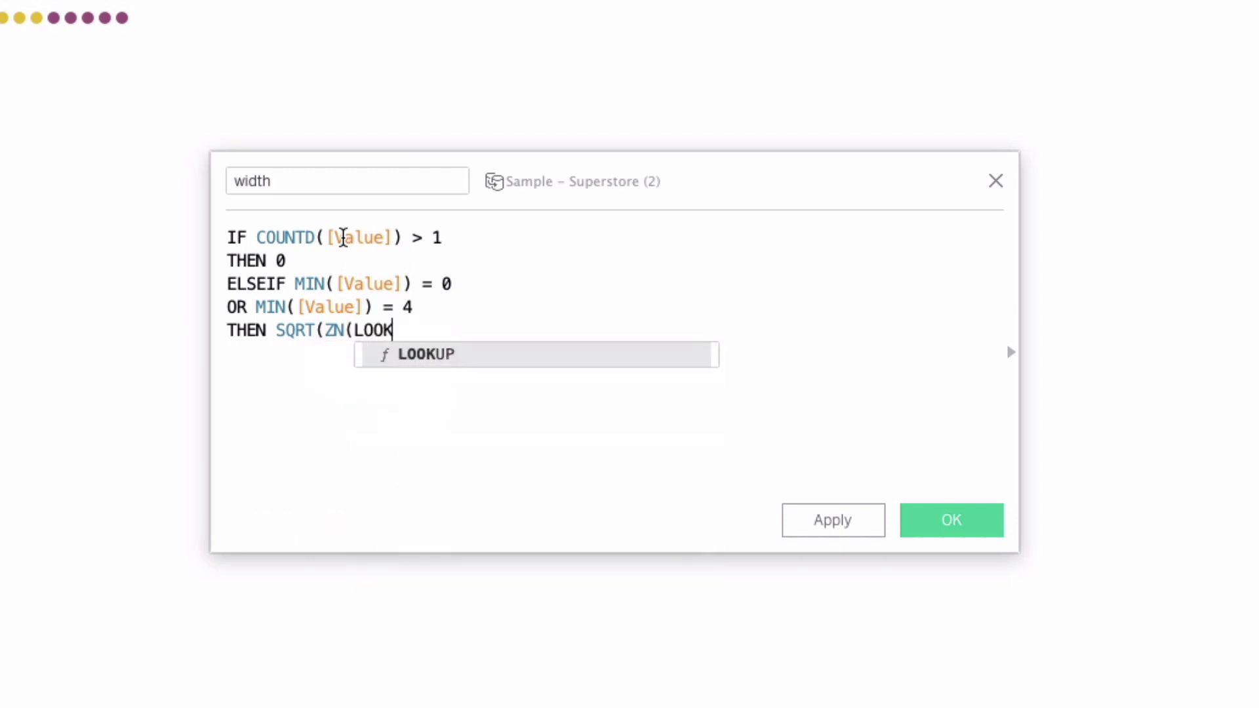
pyautogui.write('UP(RUN')
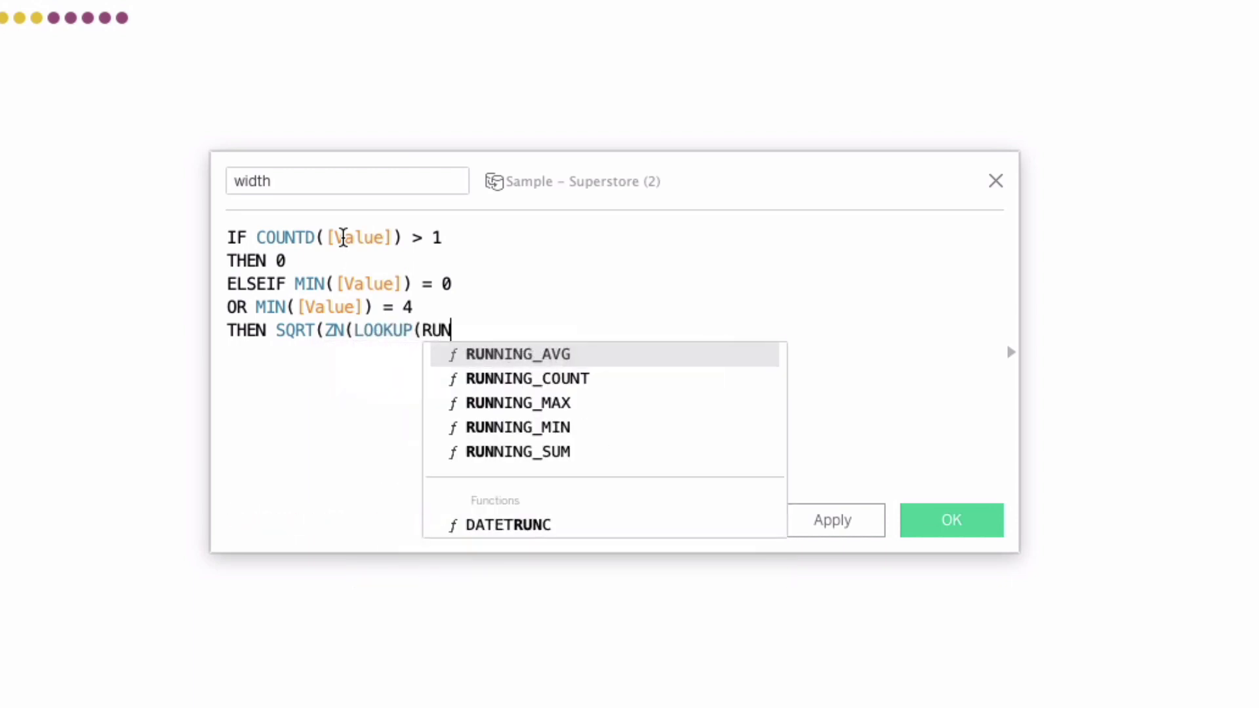
pyautogui.write('NING(')
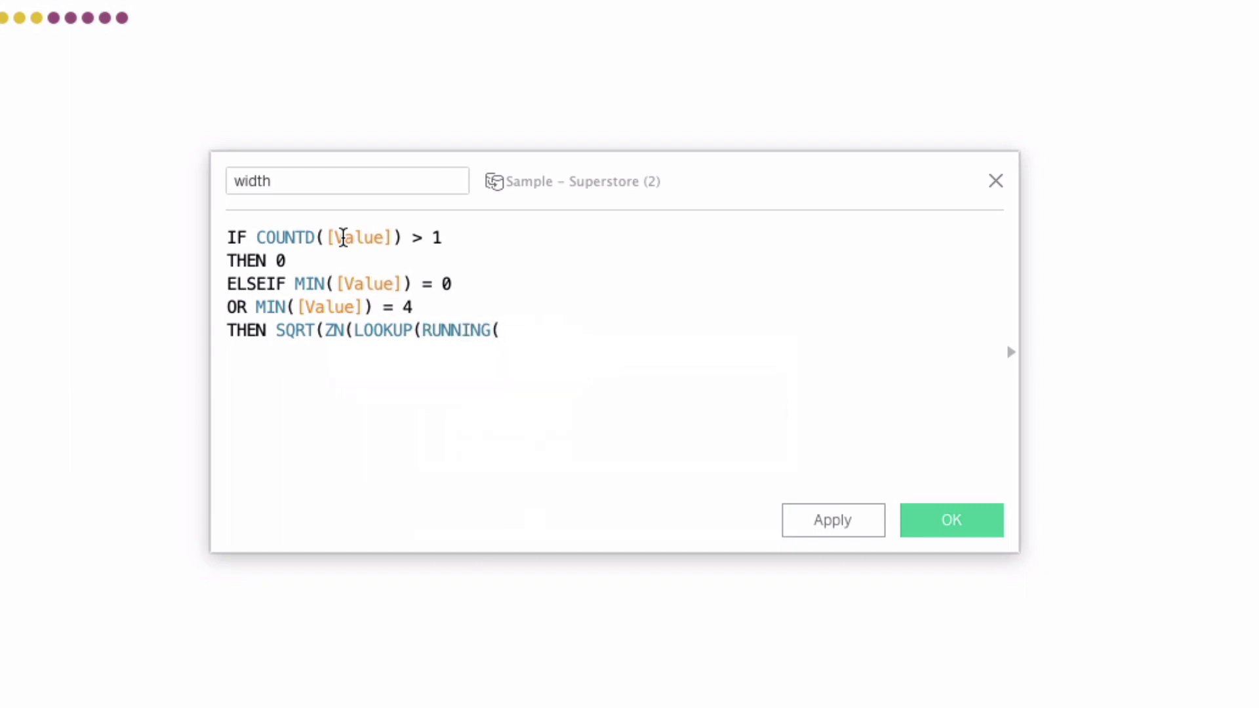
pyautogui.write('[Sa')
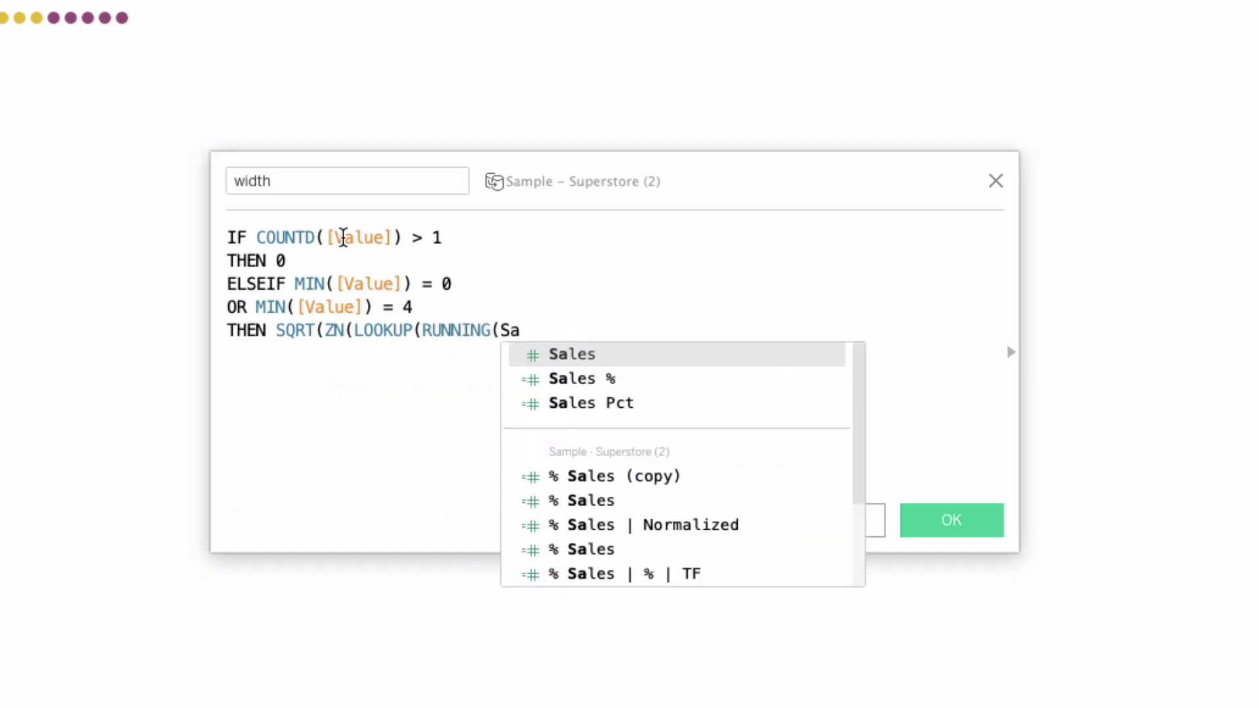
pyautogui.press('Down')
pyautogui.press('Return')
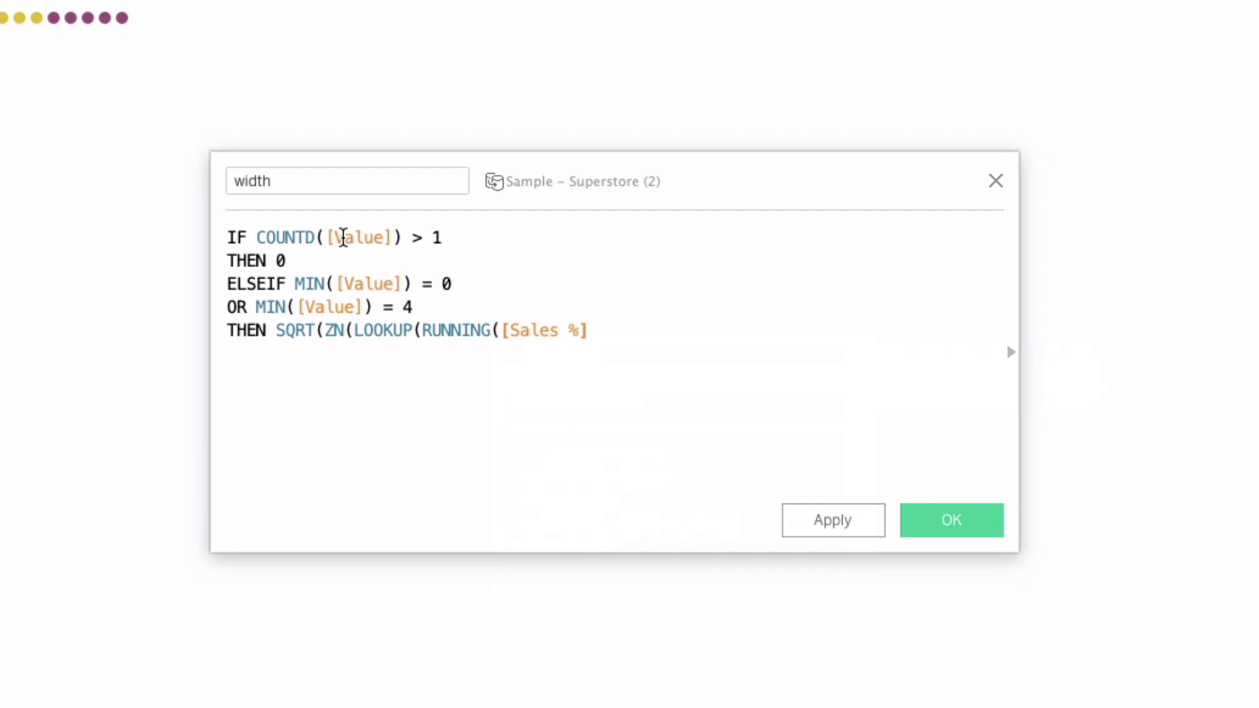
# - Correct RUNNING to RUNNING_SUM and complete the lookup with an offset of -1, closing all parentheses
pyautogui.press('Left')
pyautogui.press('Left')
pyautogui.press('Left')
pyautogui.press('Left')
pyautogui.press('Left')
pyautogui.press('Left')
pyautogui.press('Left')
pyautogui.press('Left')
pyautogui.press('Left')
pyautogui.press('Left')
pyautogui.write('_SUM')
pyautogui.press('End')
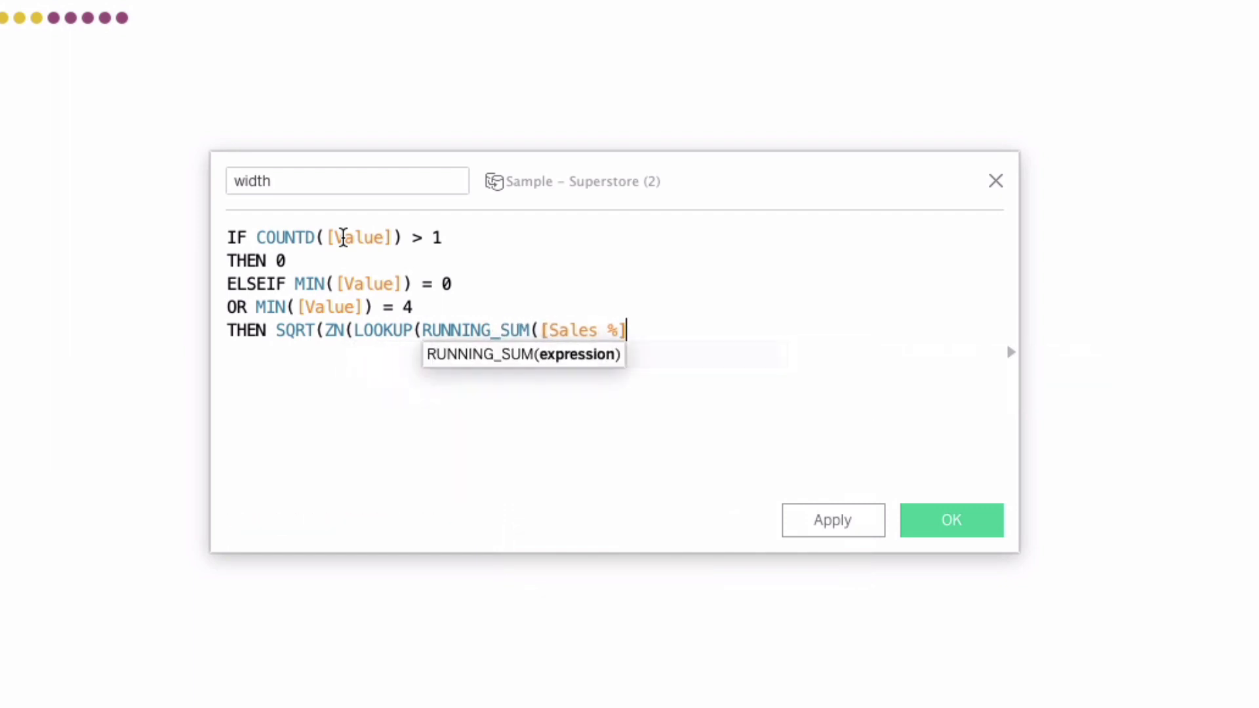
pyautogui.write('), -1)')
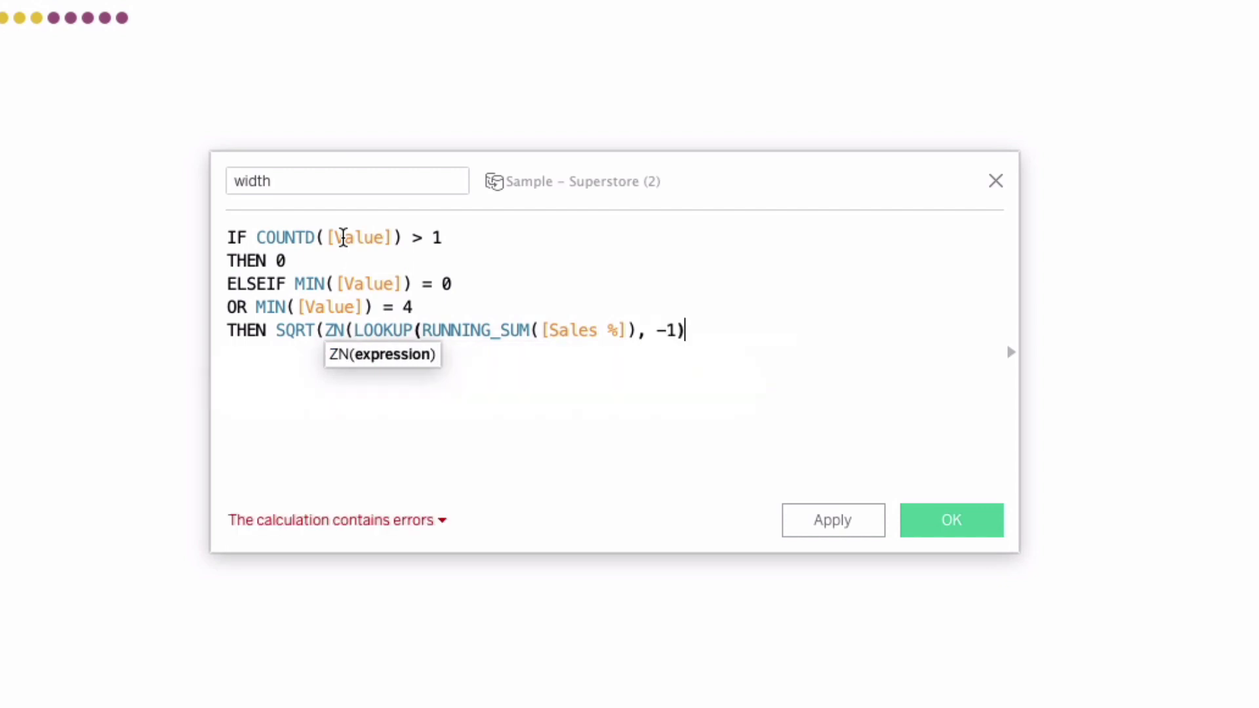
pyautogui.write('))')
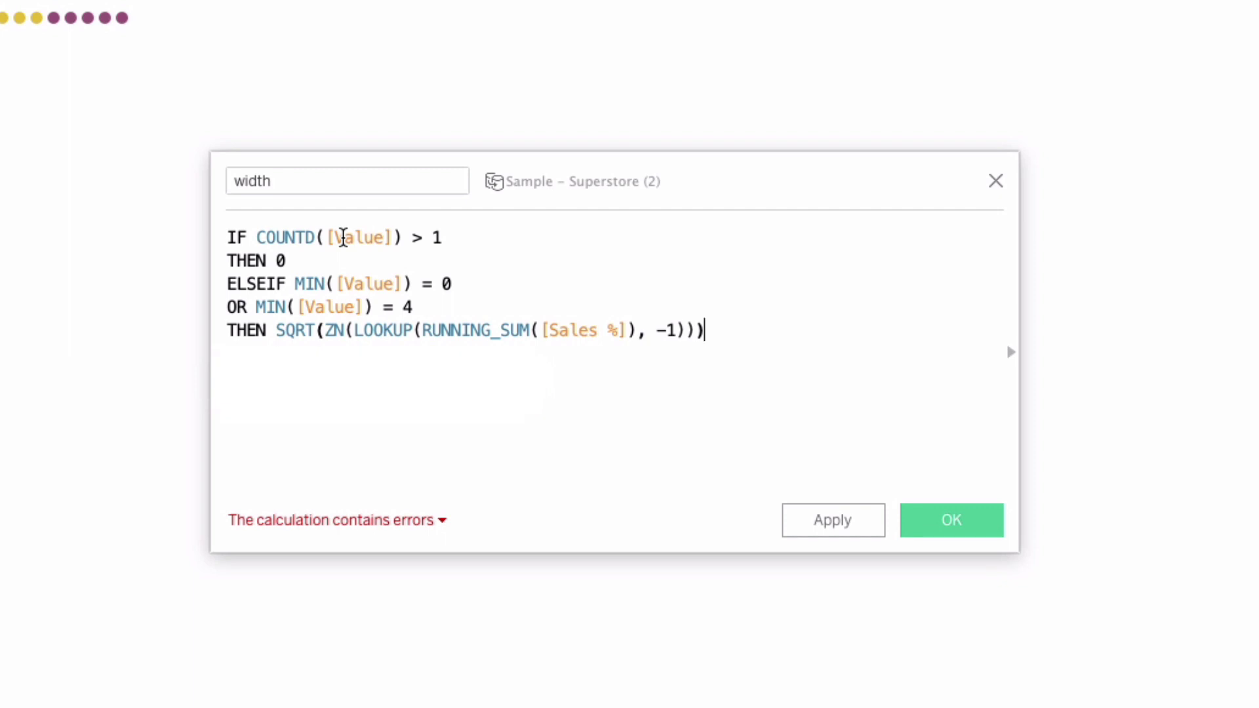
pyautogui.click(566, 332)
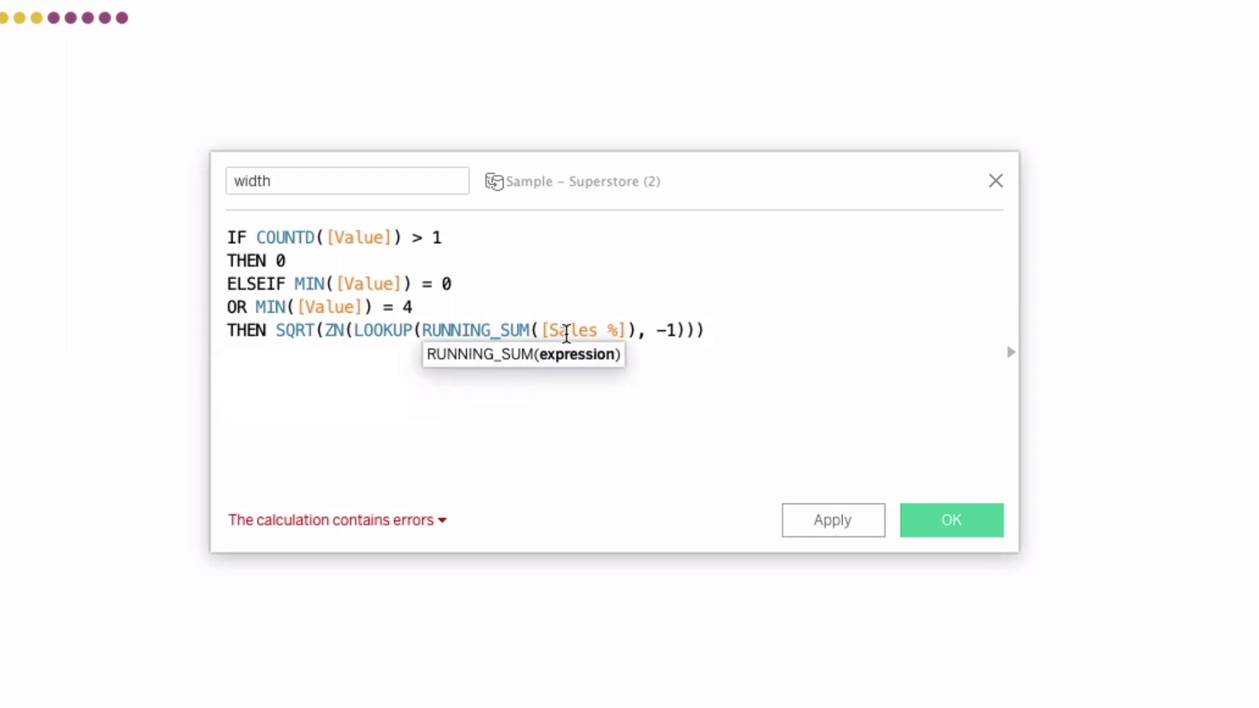
pyautogui.click(452, 327)
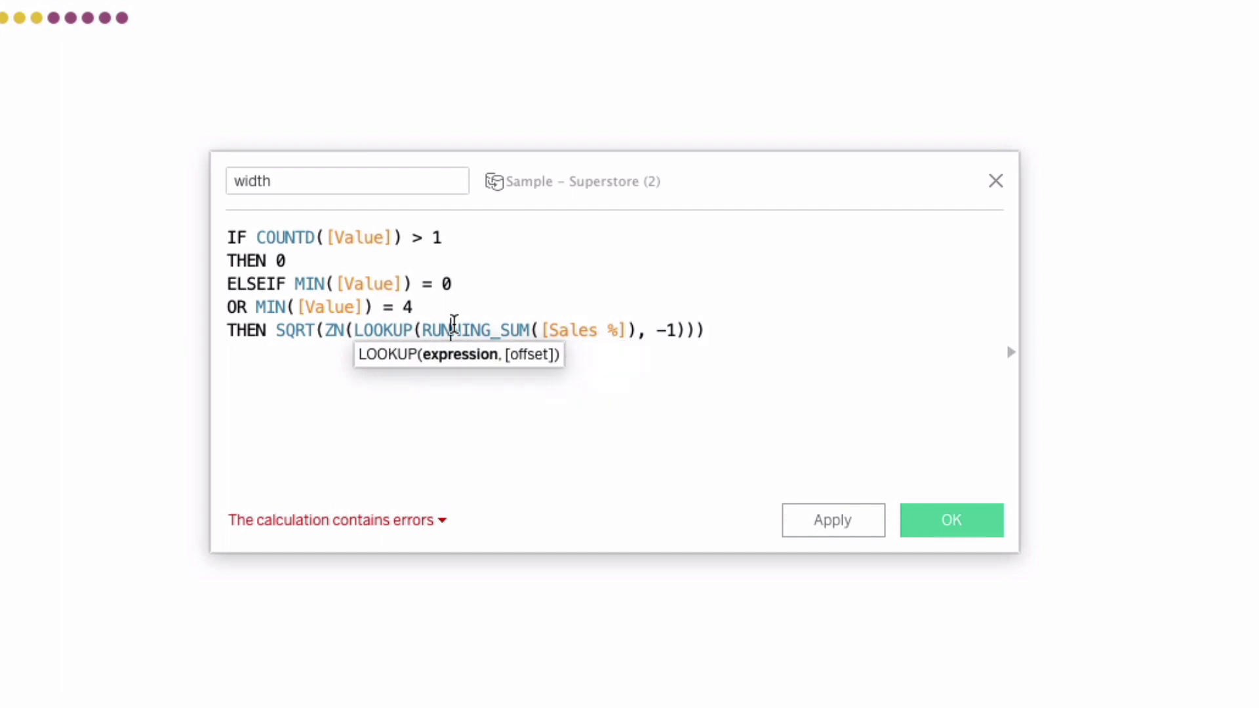
pyautogui.moveTo(97, 84)
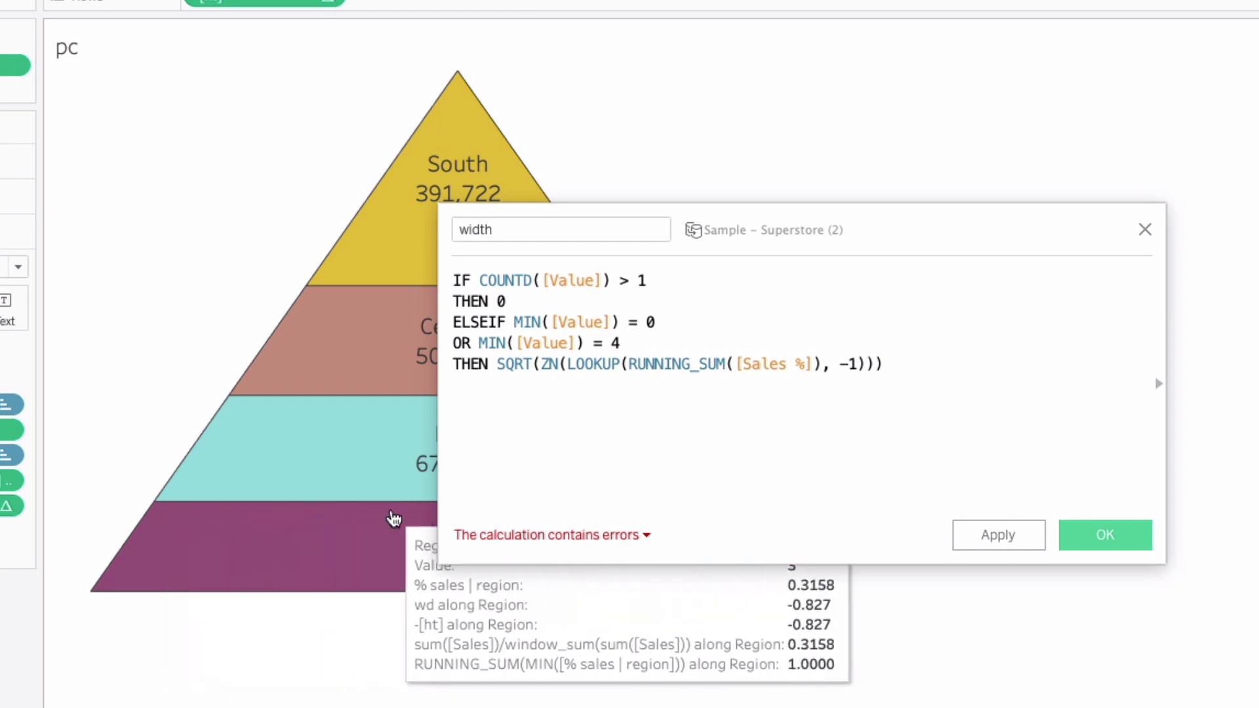
pyautogui.moveTo(233, 428)
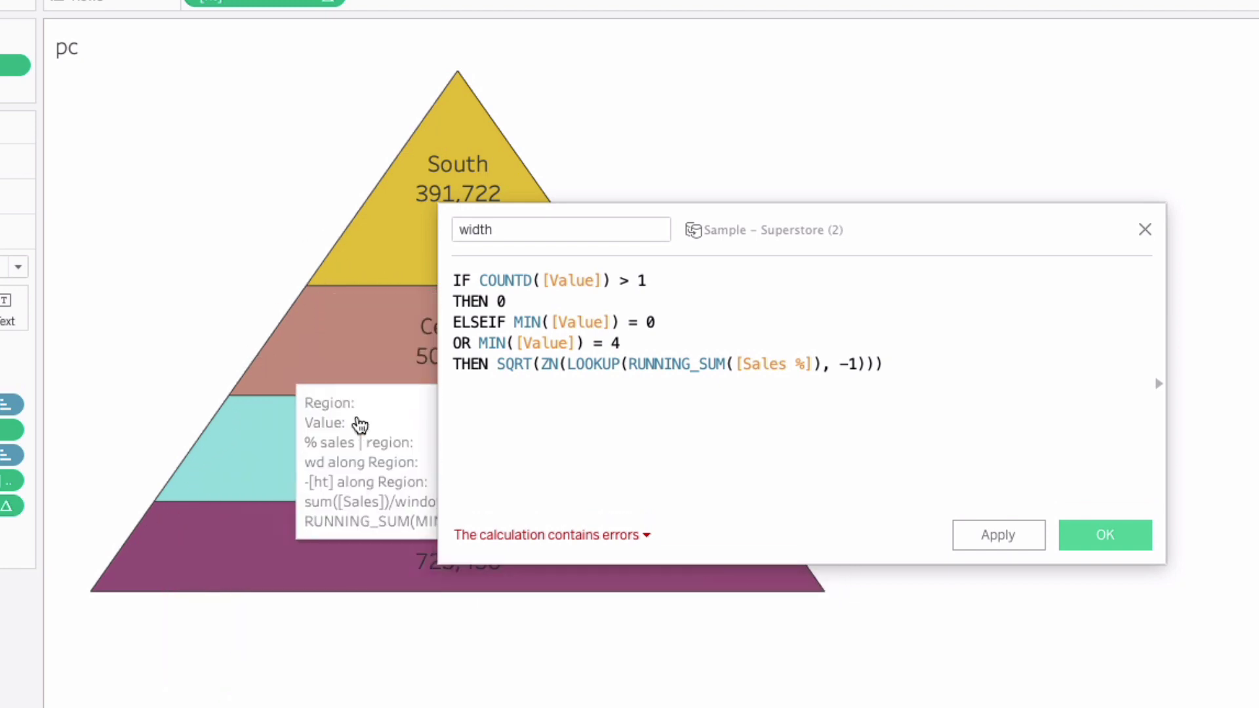
# - Add a third condition on a new line of the width formula: ELSEIF MIN([Value]) = 1
pyautogui.click(886, 360)
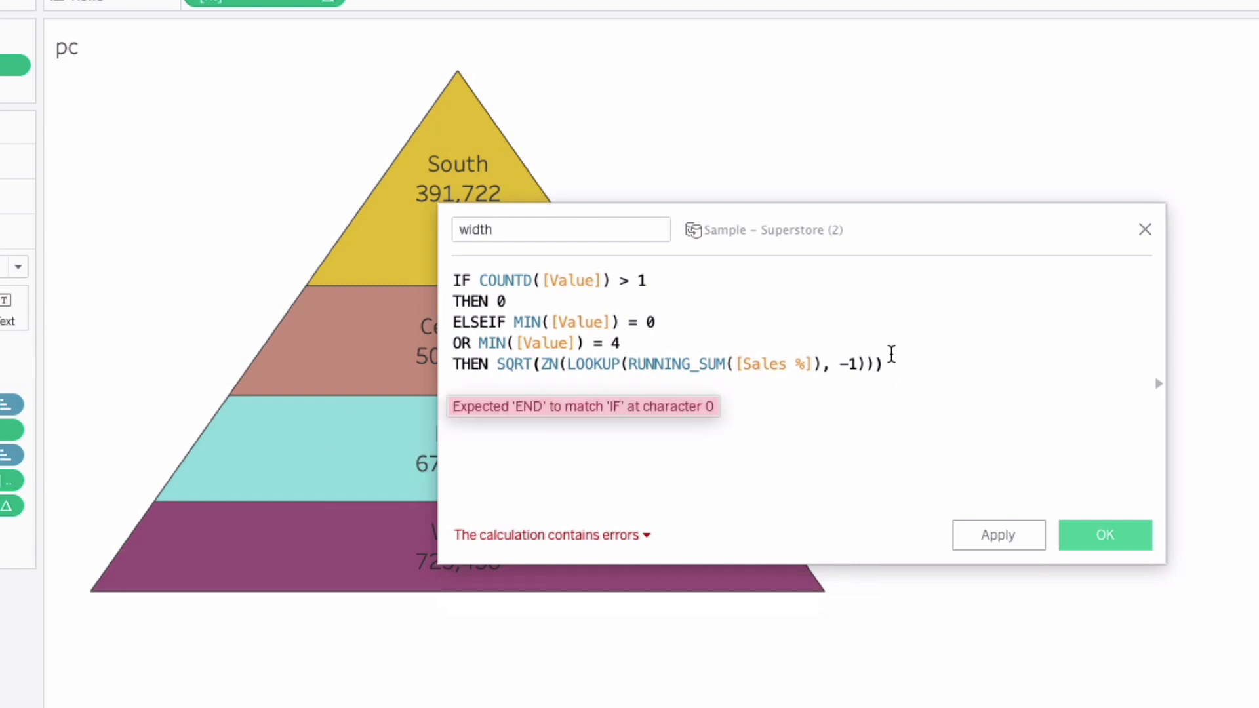
pyautogui.press('Return')
pyautogui.write('E')
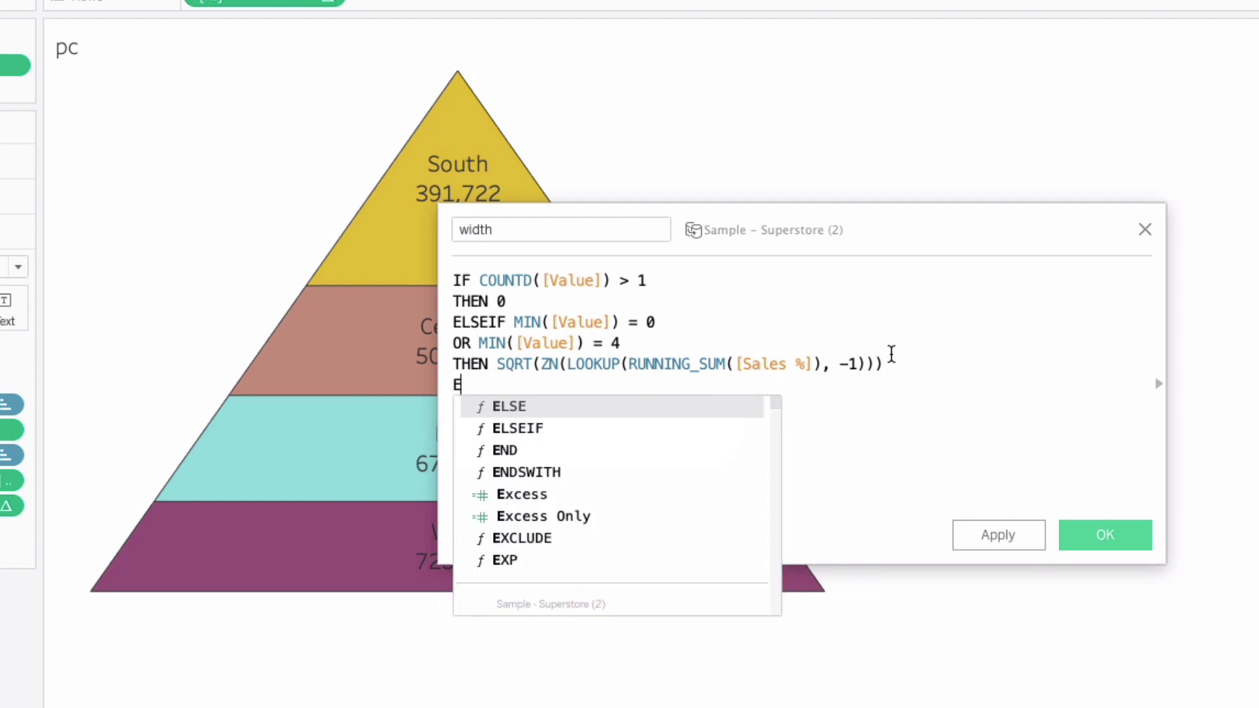
pyautogui.write('LSEIF MIN')
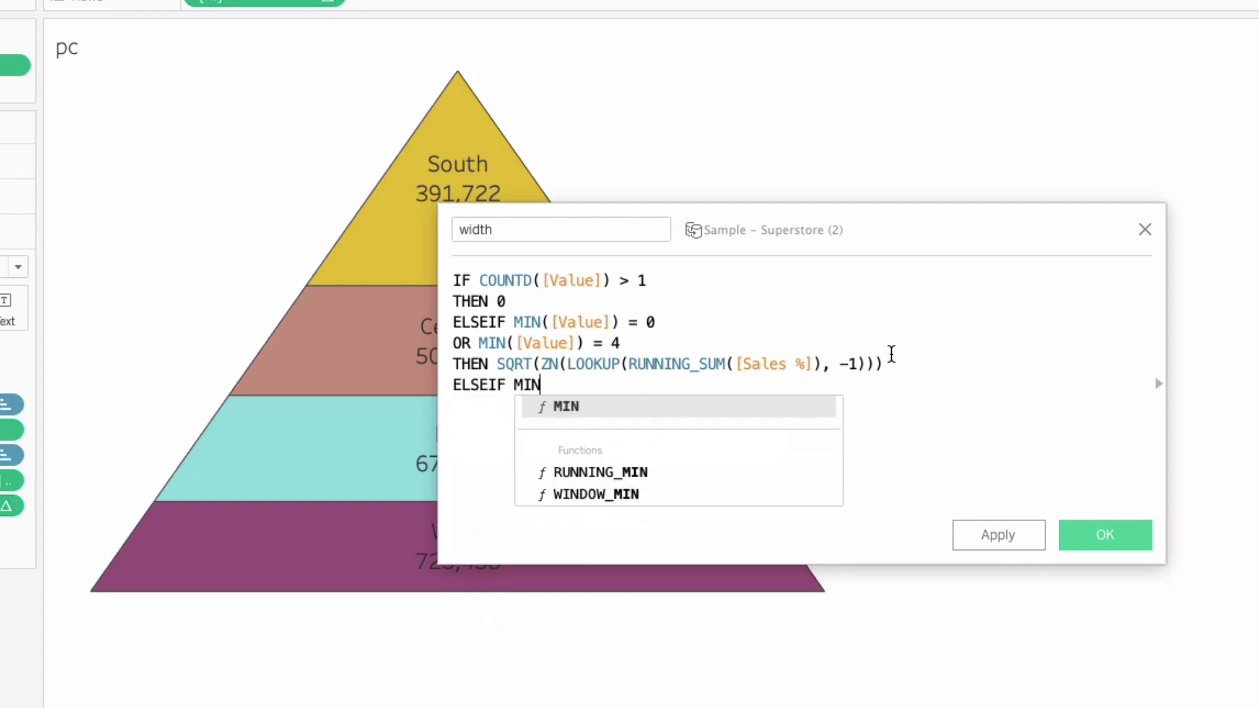
pyautogui.write('([Value]) = 1')
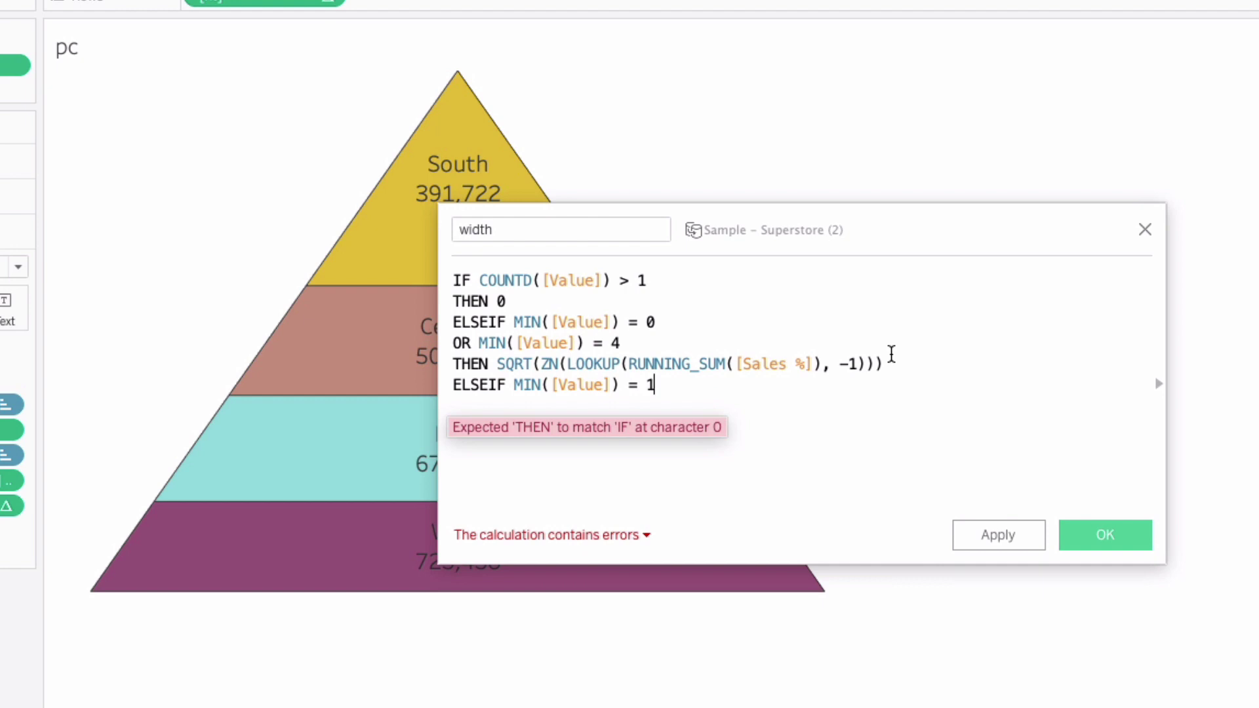
pyautogui.press('Return')
# - Complete the third branch of the width formula with THEN SQRT(RUNNING_SUM([Sales %])) on a new line
pyautogui.write('THEN ')
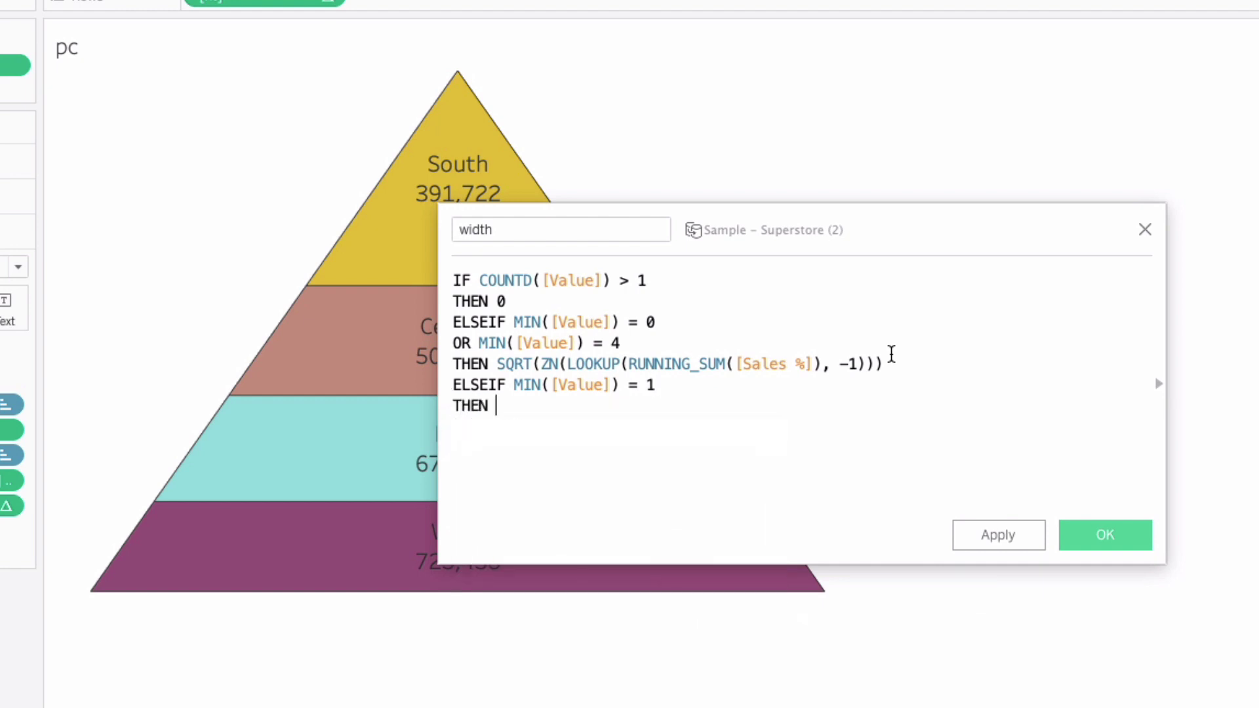
pyautogui.write('SQRT(')
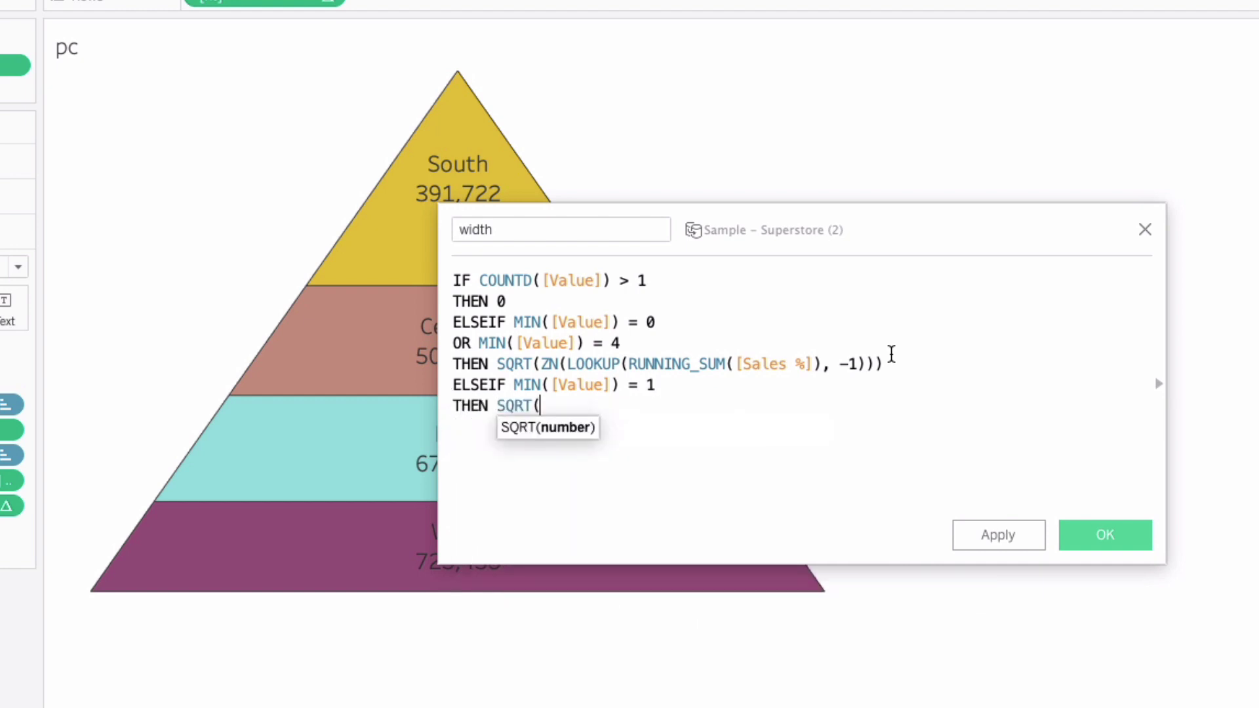
pyautogui.write('RUNNING')
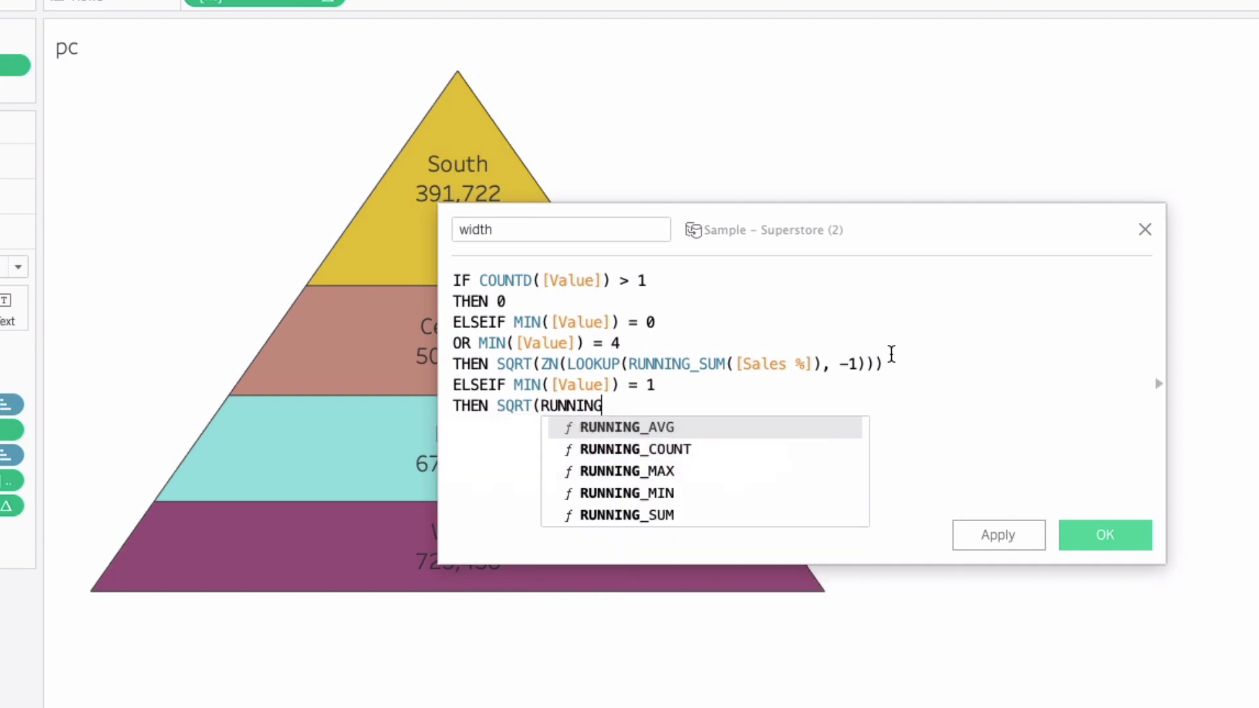
pyautogui.write('_SUM([S')
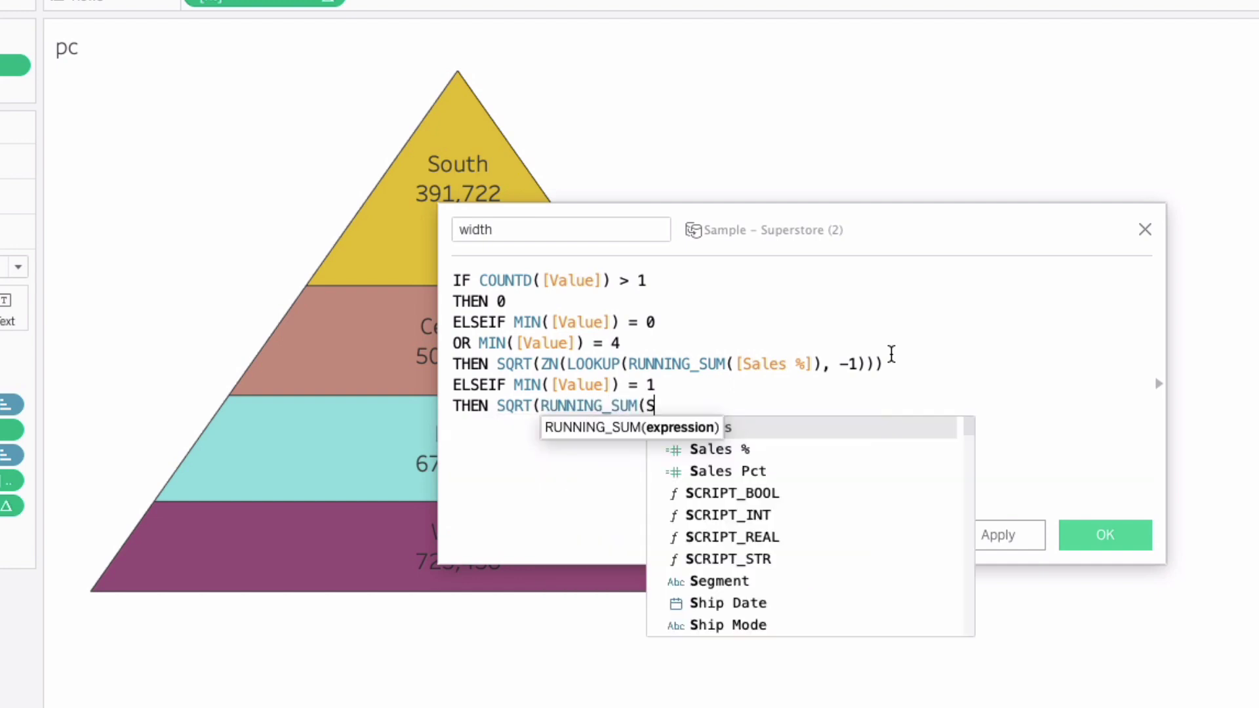
pyautogui.write('a')
pyautogui.press('Return')
pyautogui.press('BackSpace')
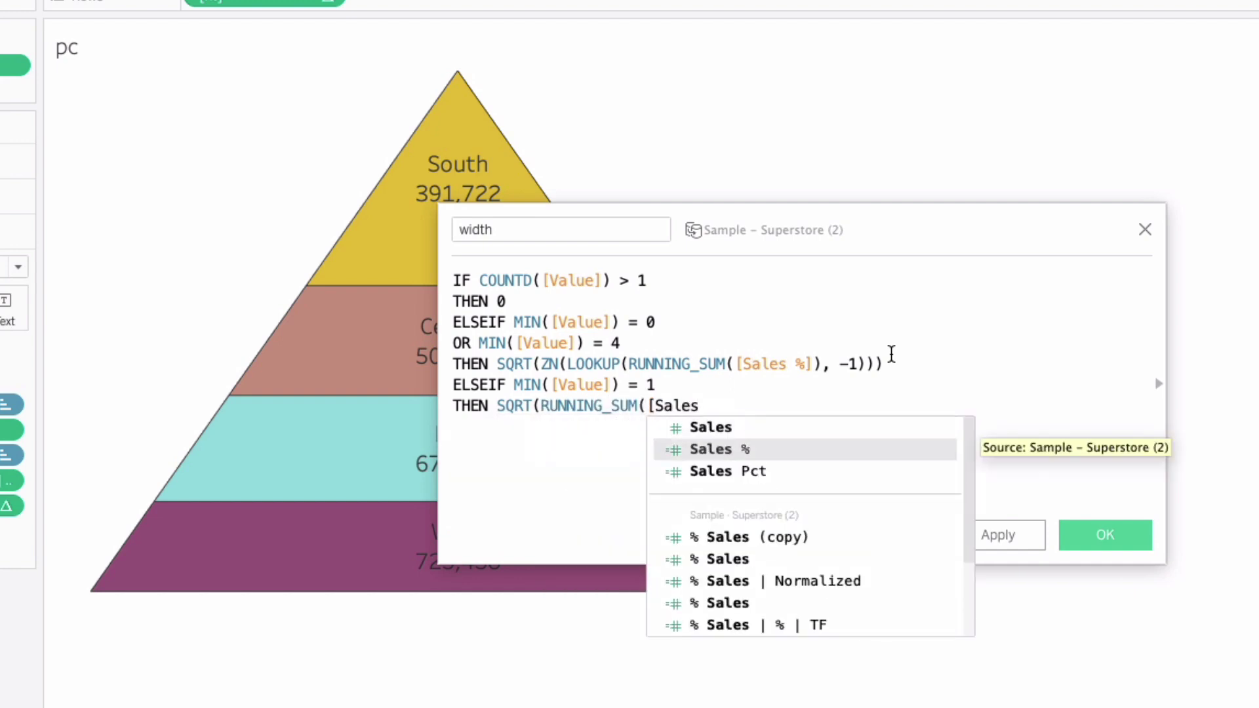
pyautogui.press('Return')
pyautogui.write(')')
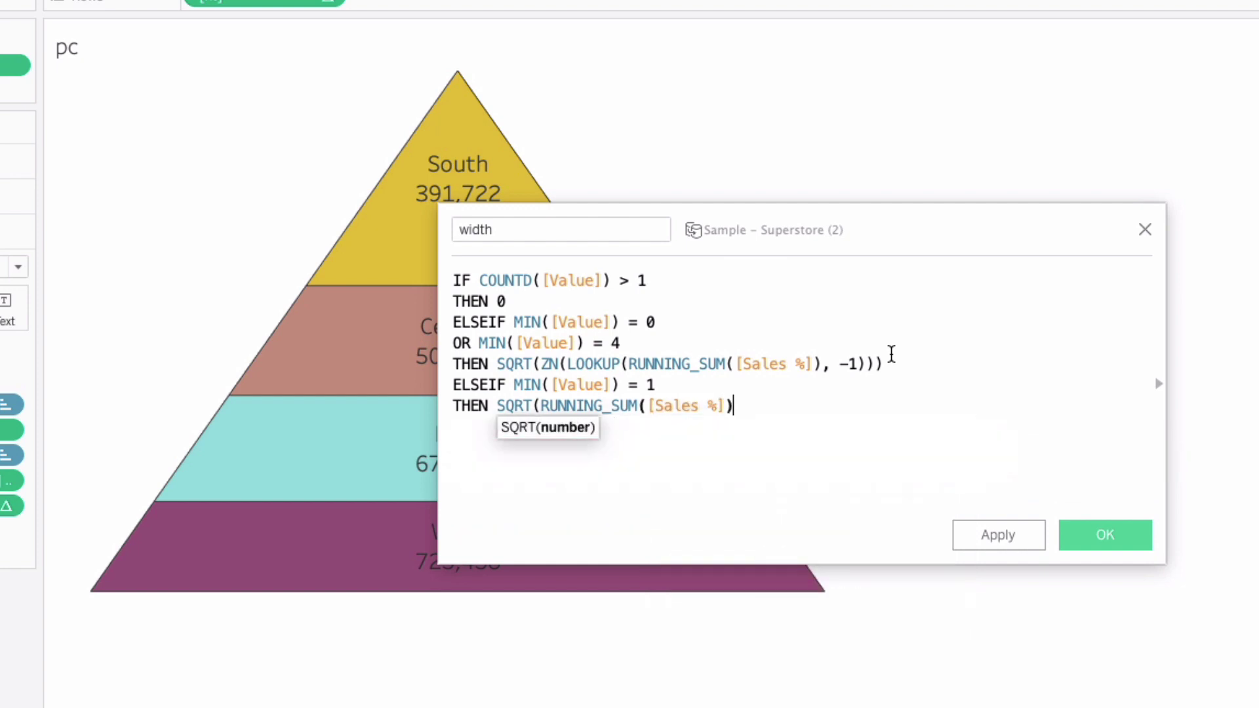
pyautogui.write(')')
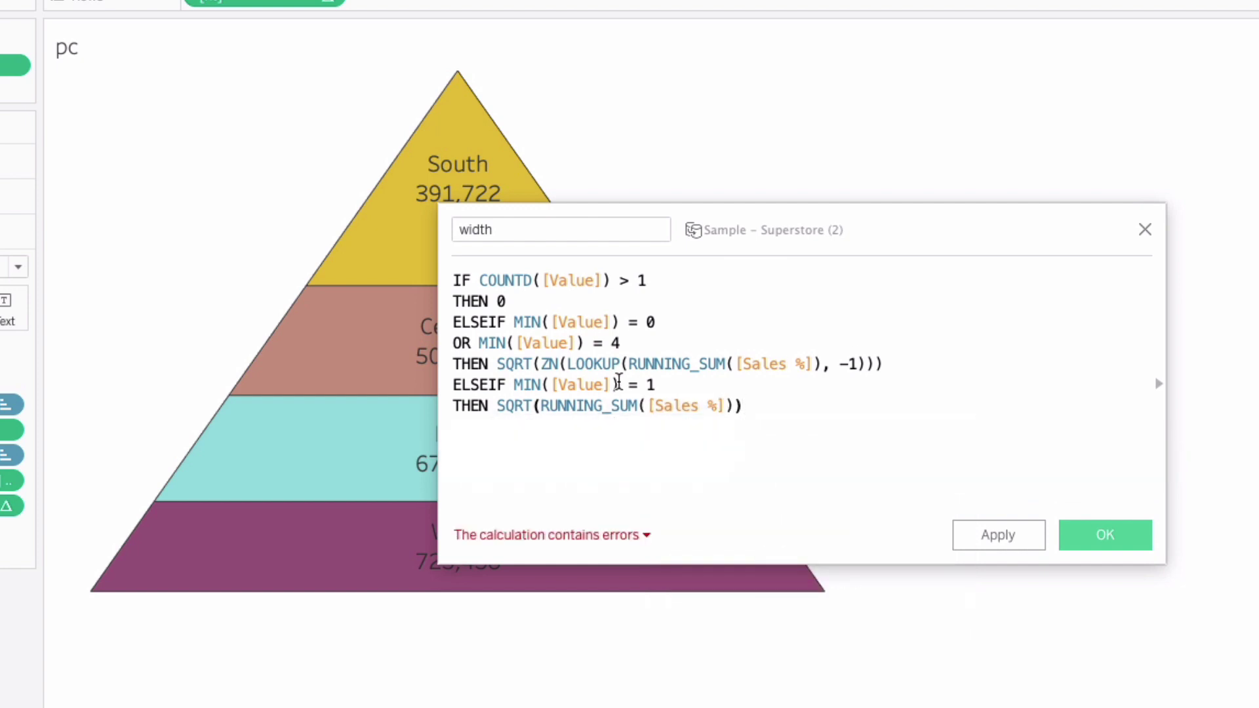
# - Add a fourth condition on a new line of the width formula: ELSEIF MIN([Value]) = 2 THEN
pyautogui.moveTo(231, 400)
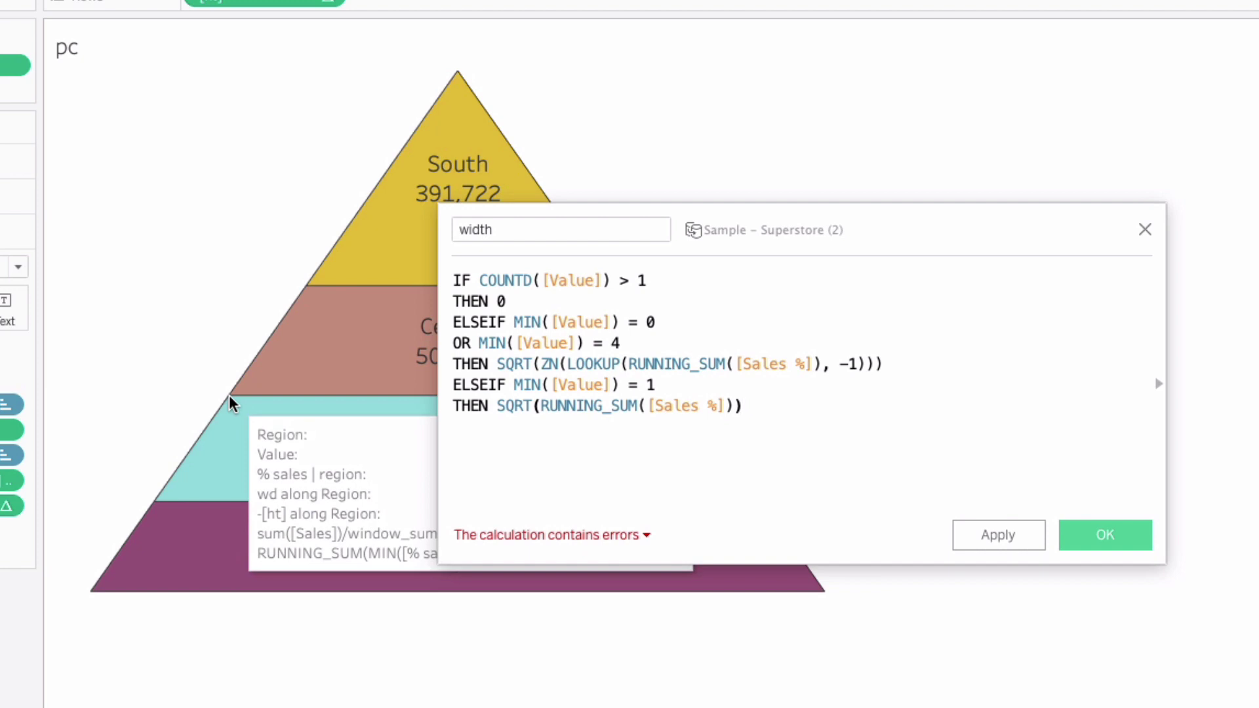
pyautogui.moveTo(304, 299)
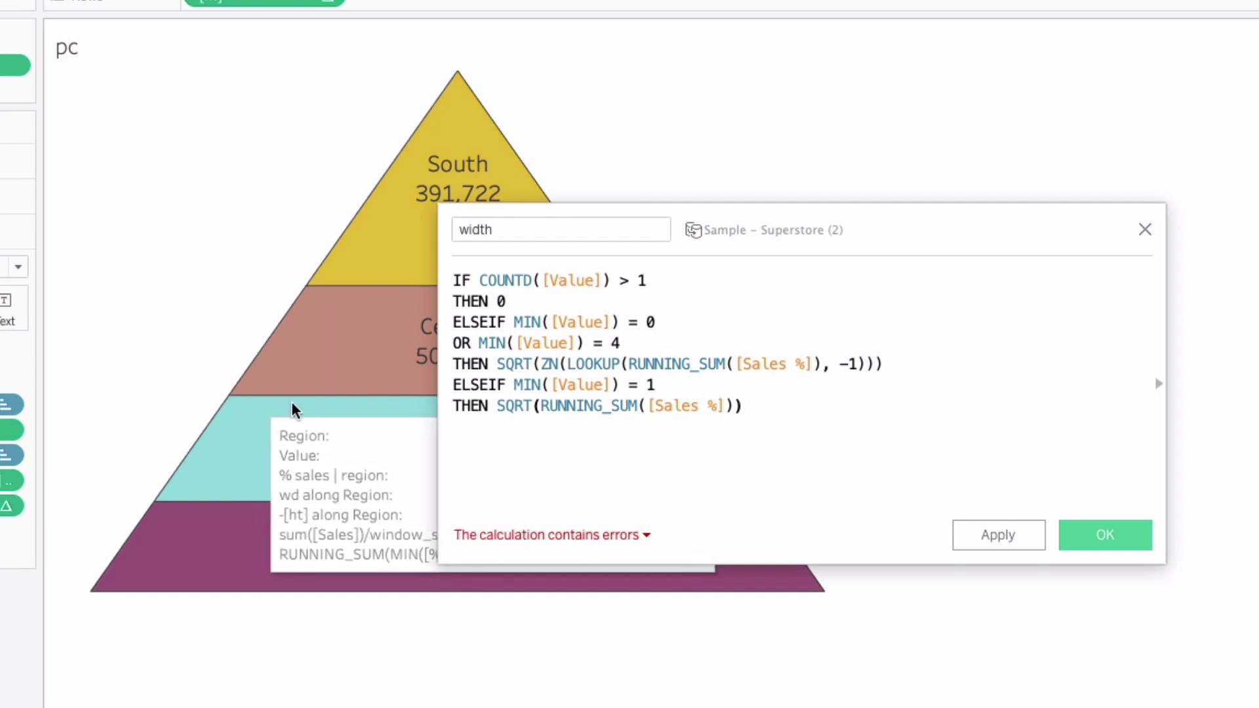
pyautogui.press('Return')
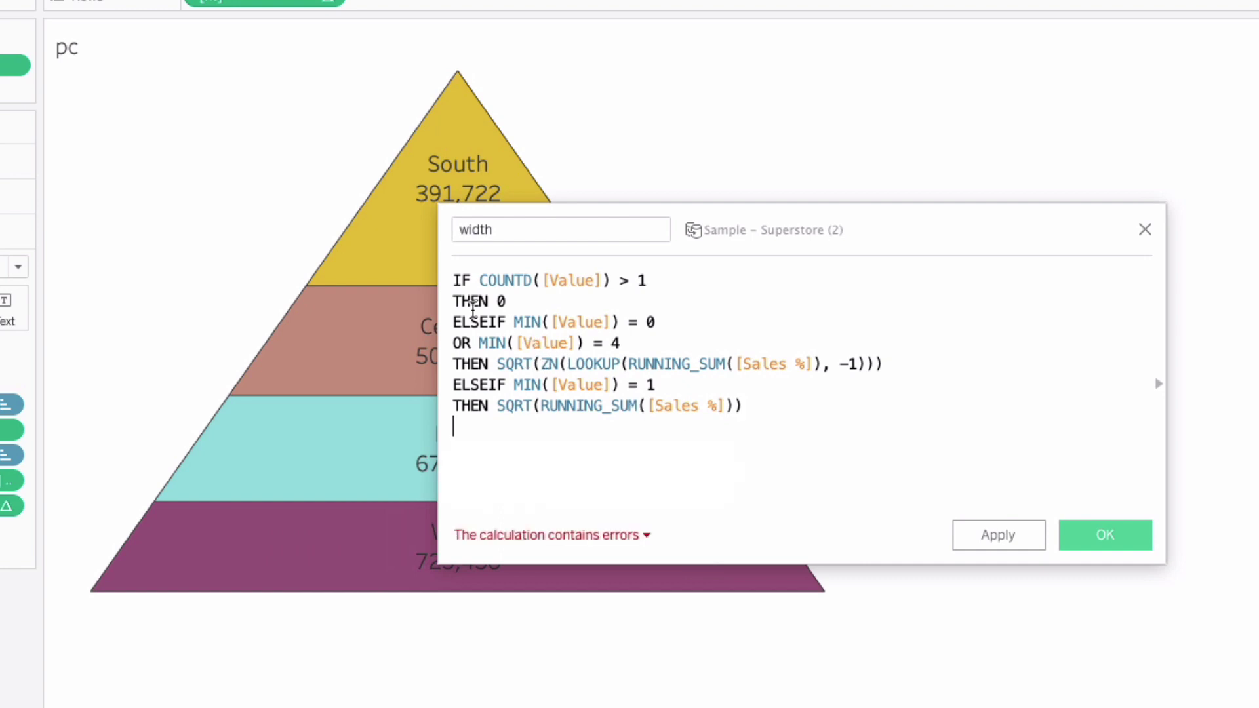
pyautogui.moveTo(457, 78)
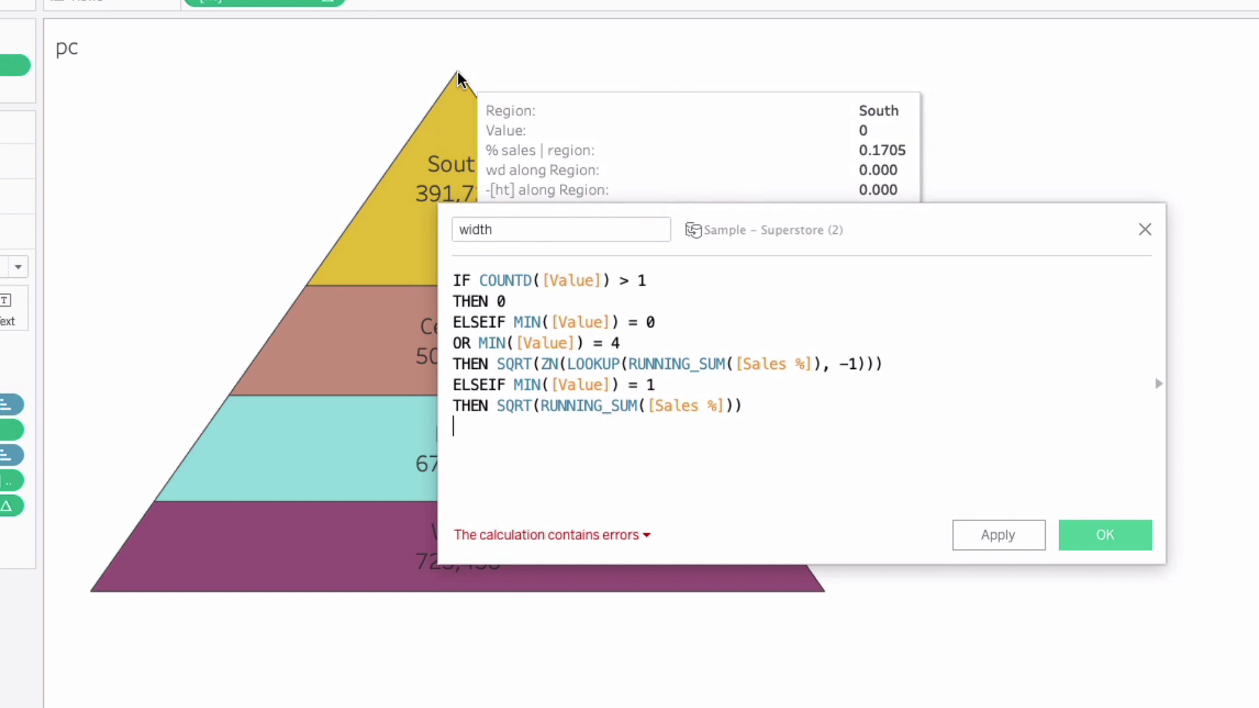
pyautogui.moveTo(308, 328)
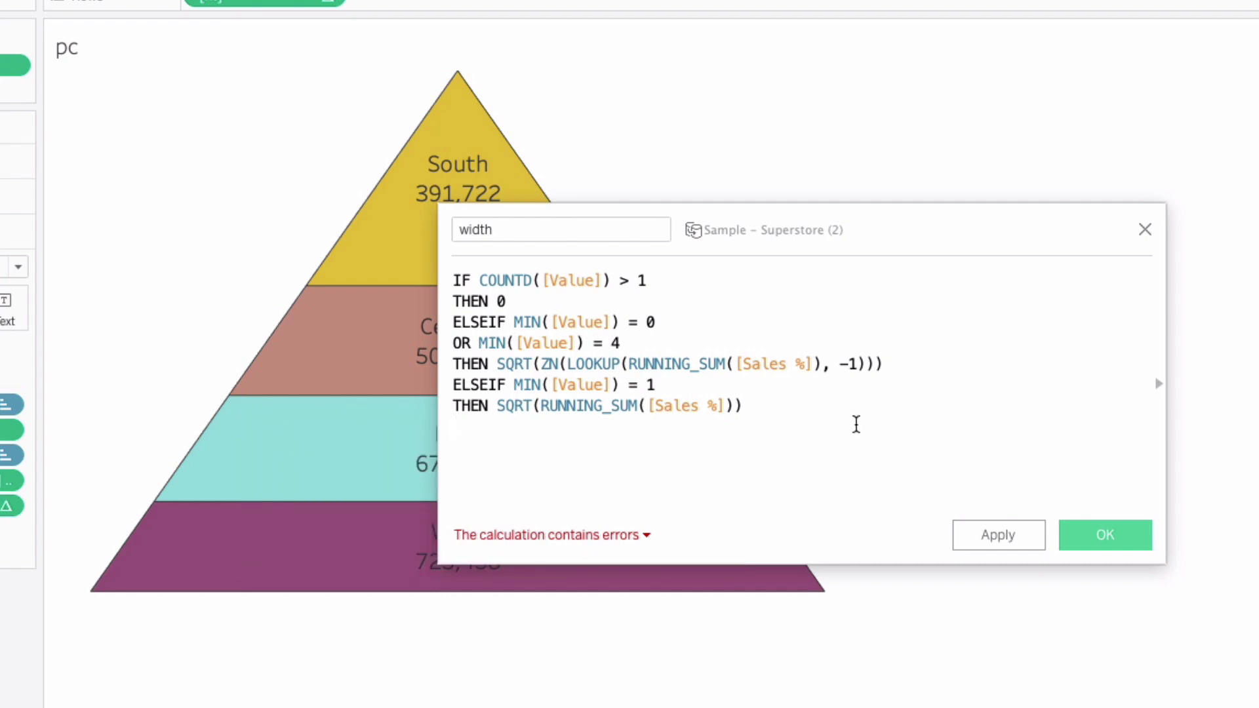
pyautogui.write('ELSEIF')
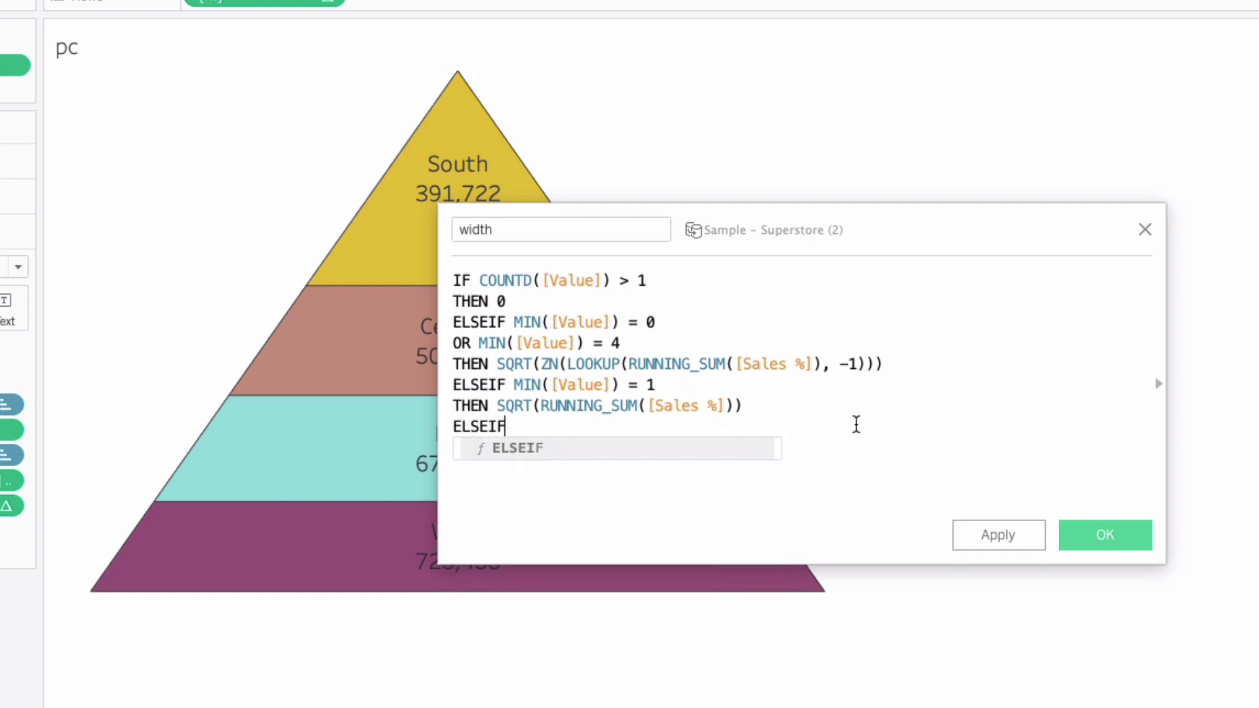
pyautogui.write(' MIN([Value]) = 2 THEN')
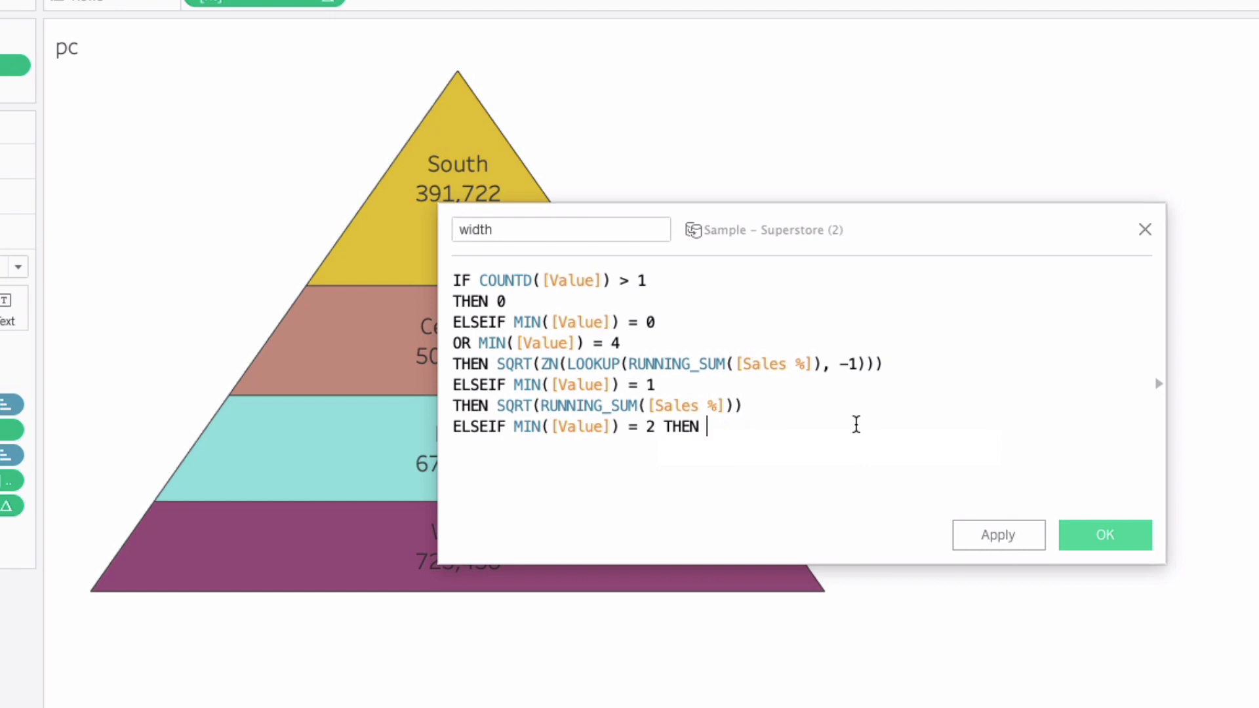
# - Copy SQRT(RUNNING_SUM([Sales %])) from the third branch and paste it as the fourth branch's result
pyautogui.press('Up')
pyautogui.press('Home')
pyautogui.press('Right')
pyautogui.press('Right')
pyautogui.press('Right')
pyautogui.press('Right')
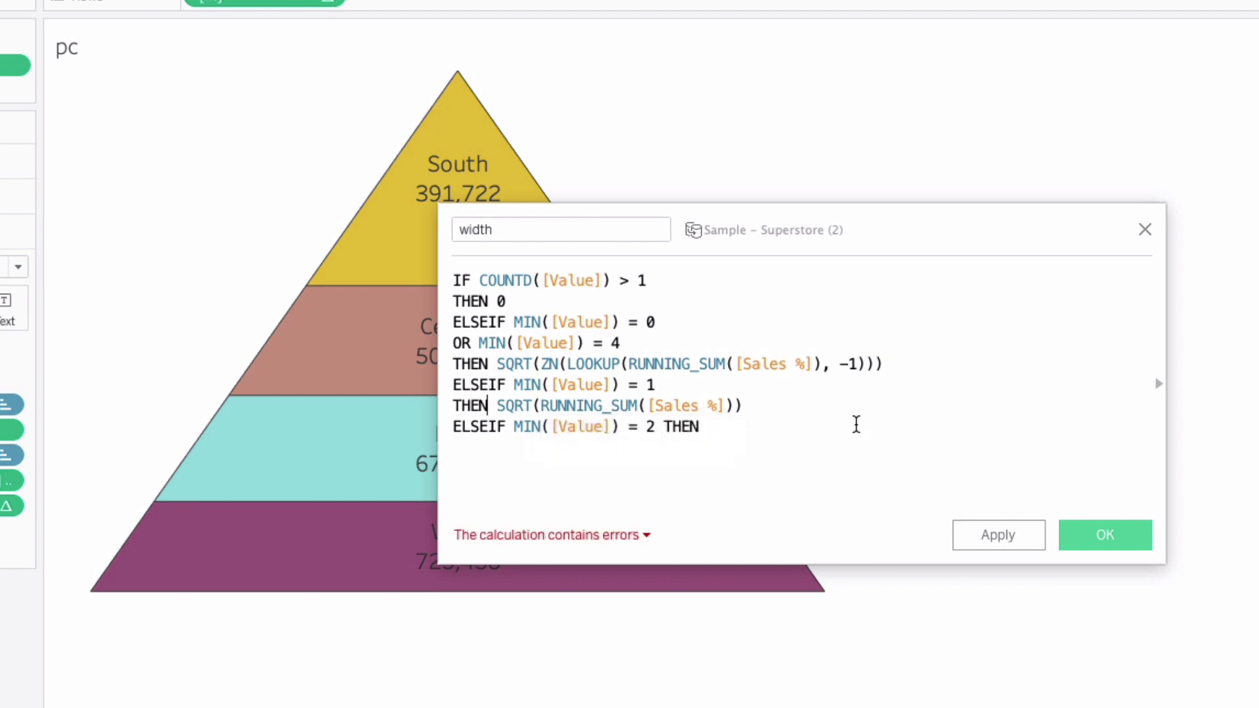
pyautogui.press('Right')
pyautogui.hotkey('shift', 'End')
pyautogui.hotkey('ctrl', 'c')
pyautogui.press('Down')
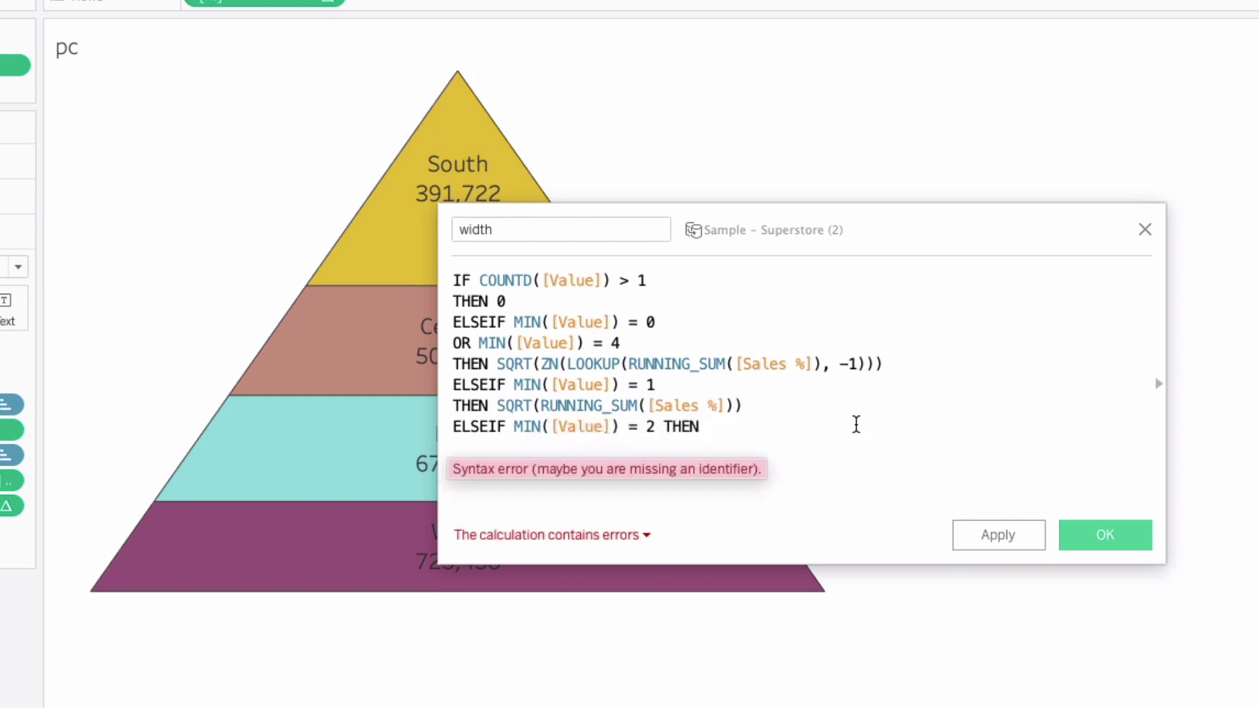
pyautogui.hotkey('ctrl', 'v')
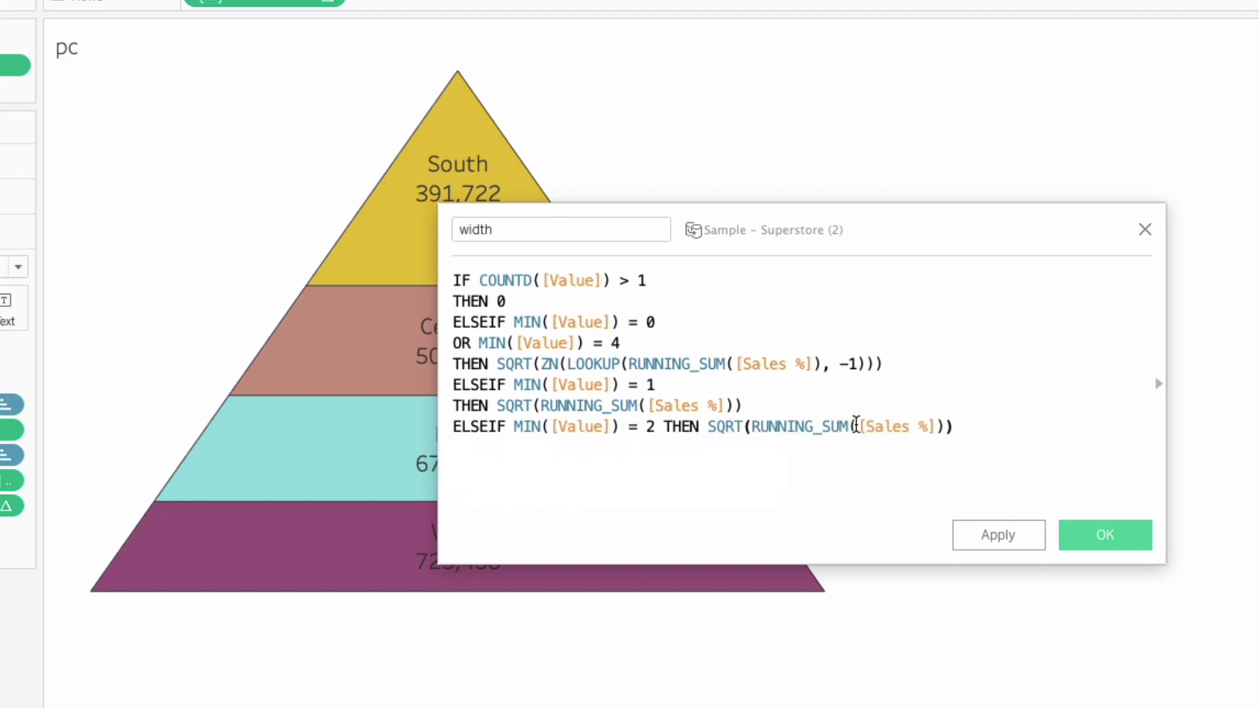
# - Negate the fourth branch's result by inserting a minus sign before its SQRT
pyautogui.press('Up')
pyautogui.press('Down')
pyautogui.press('Home')
pyautogui.hotkey('ctrl', 'Right')
pyautogui.hotkey('ctrl', 'Right')
pyautogui.hotkey('ctrl', 'Right')
pyautogui.hotkey('ctrl', 'Right')
pyautogui.hotkey('ctrl', 'Right')
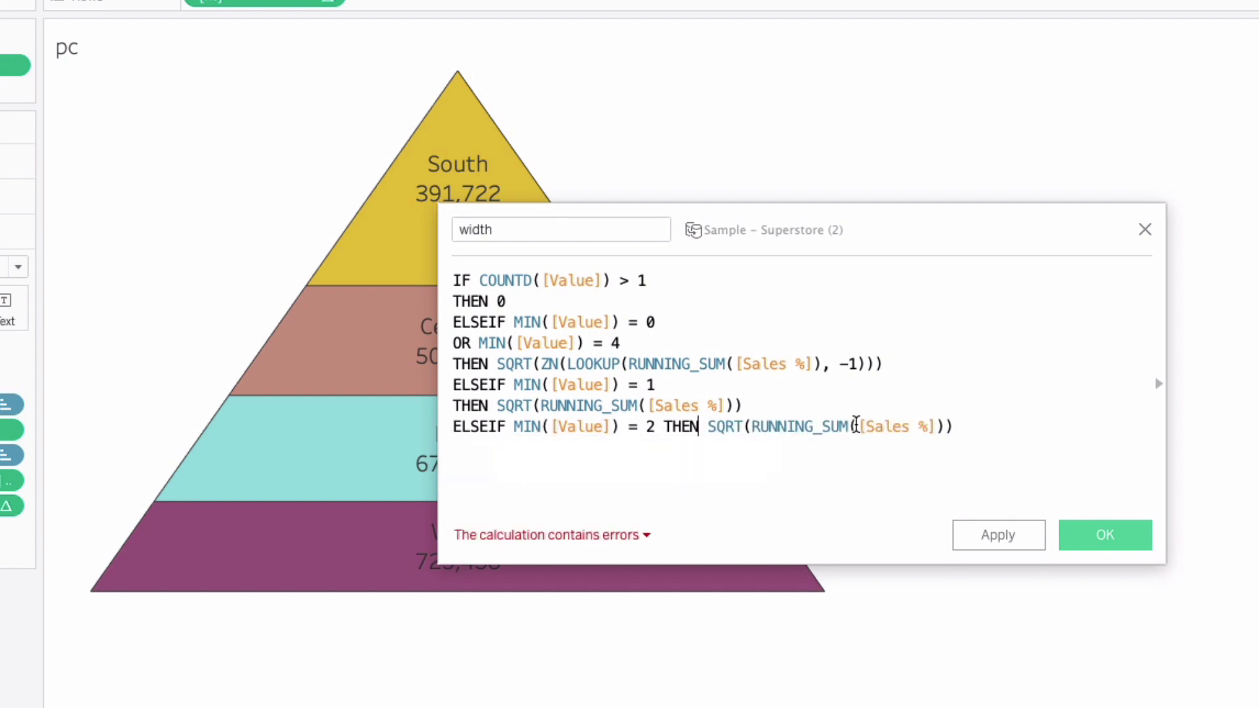
pyautogui.write('-')
pyautogui.press('End')
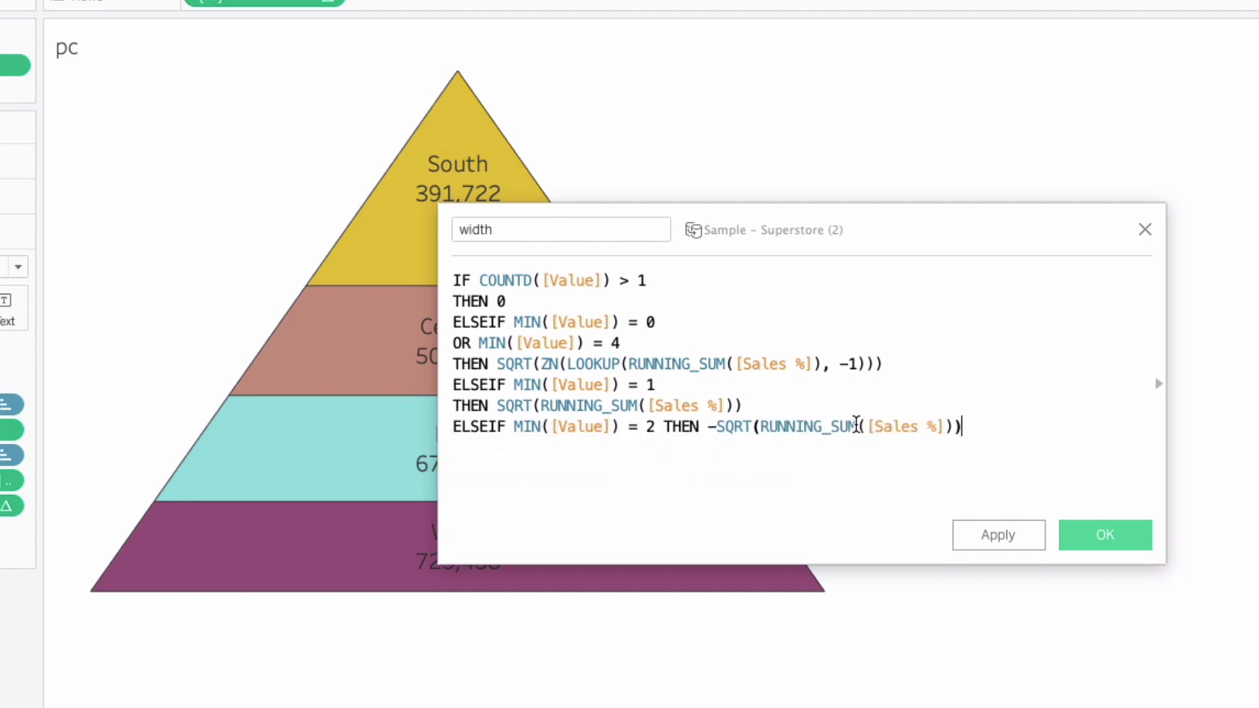
# - Move the calculation editor clear of the pyramid and put the fourth branch's THEN clause on its own line
pyautogui.moveTo(866, 242); pyautogui.dragTo(1258, 201)
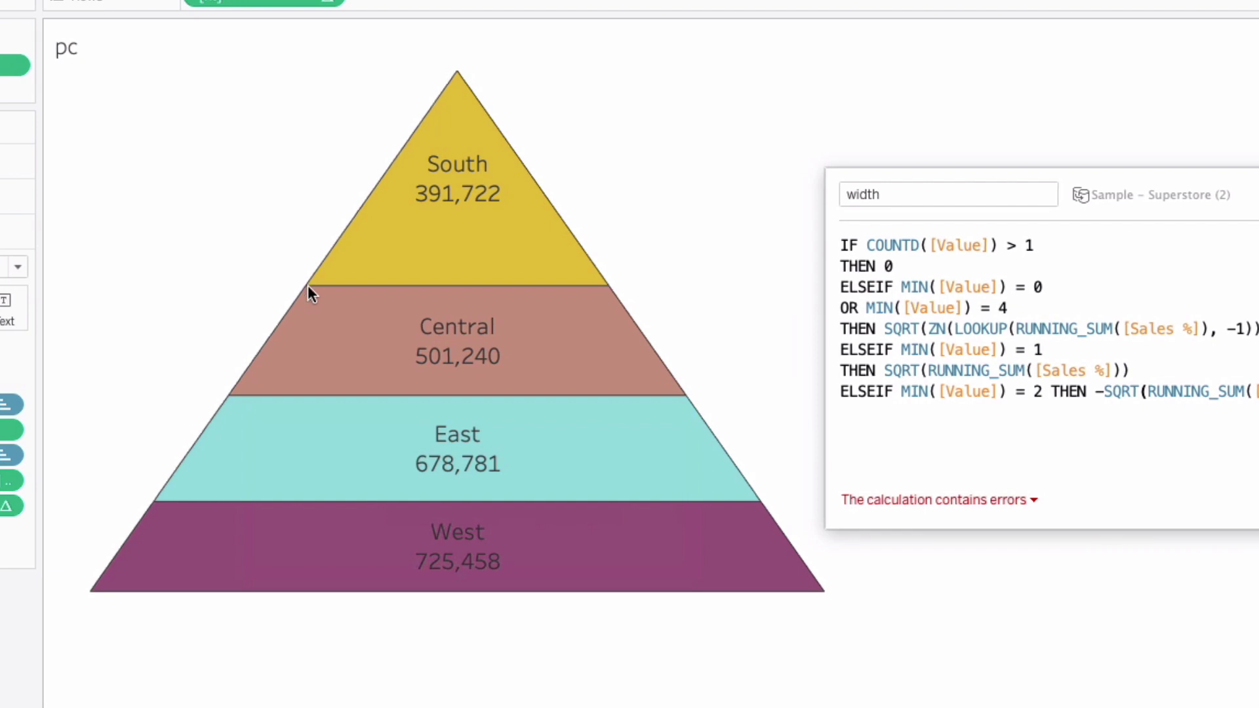
pyautogui.press('Return')
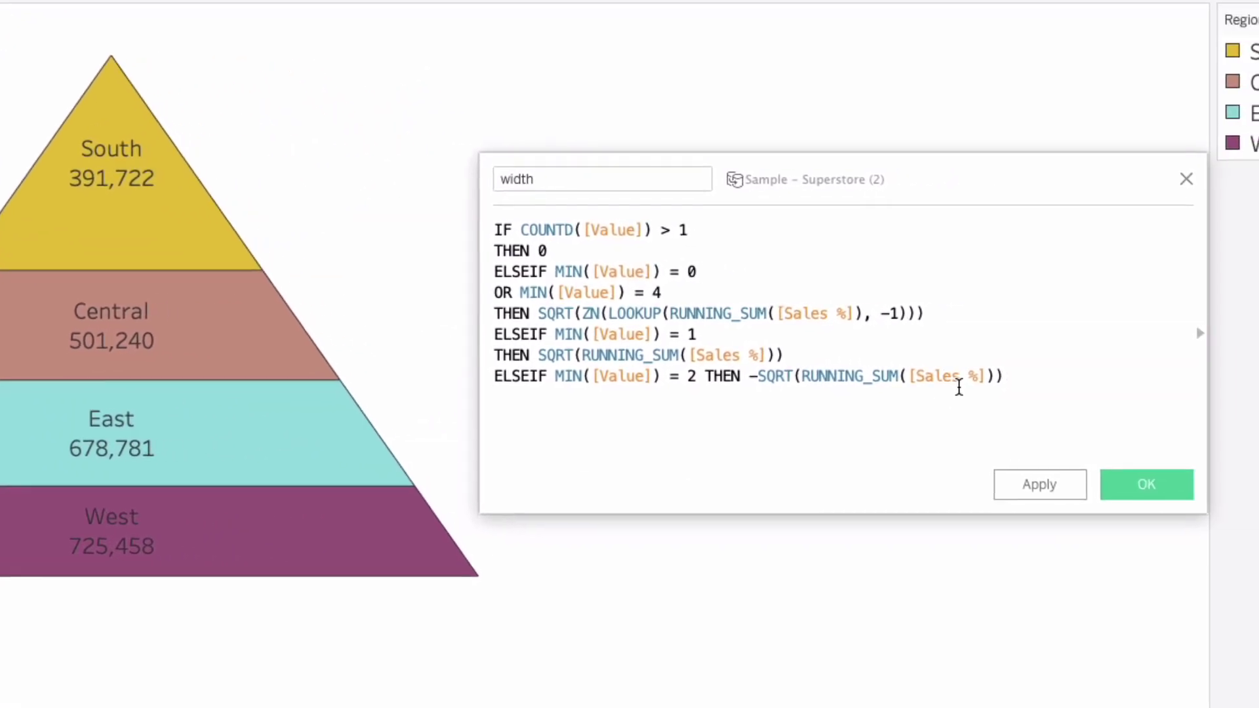
pyautogui.write('E')
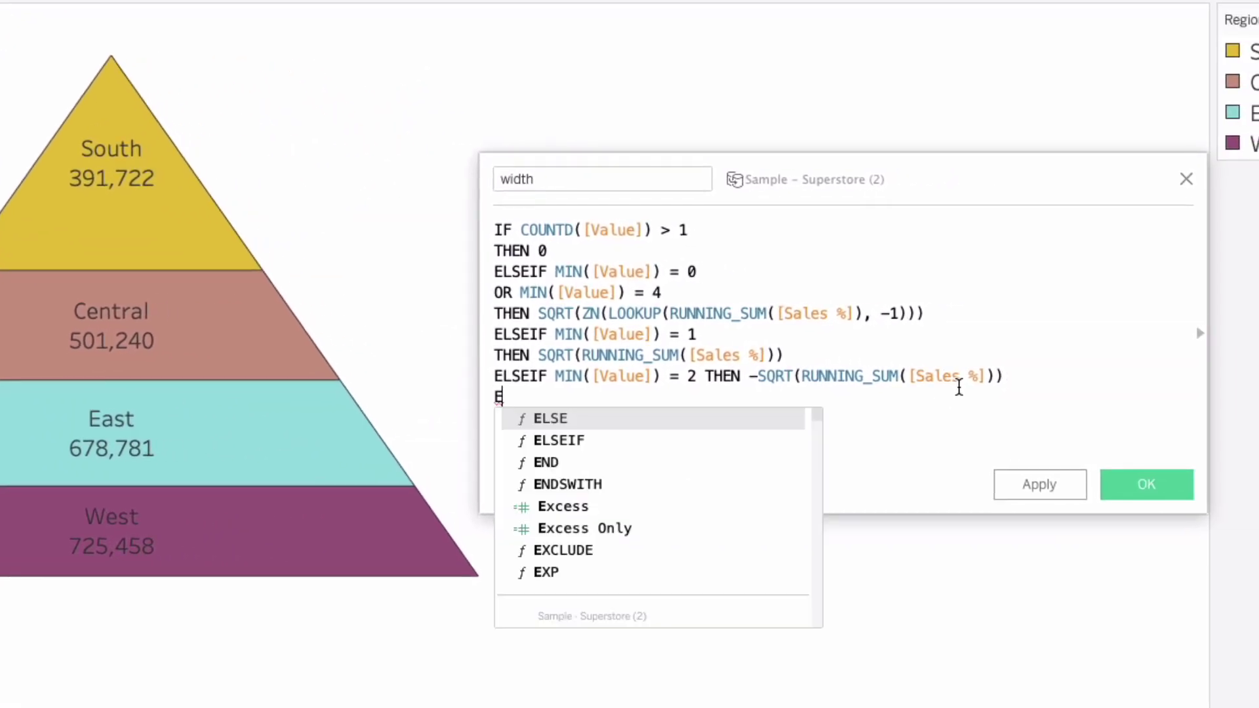
pyautogui.click(701, 377)
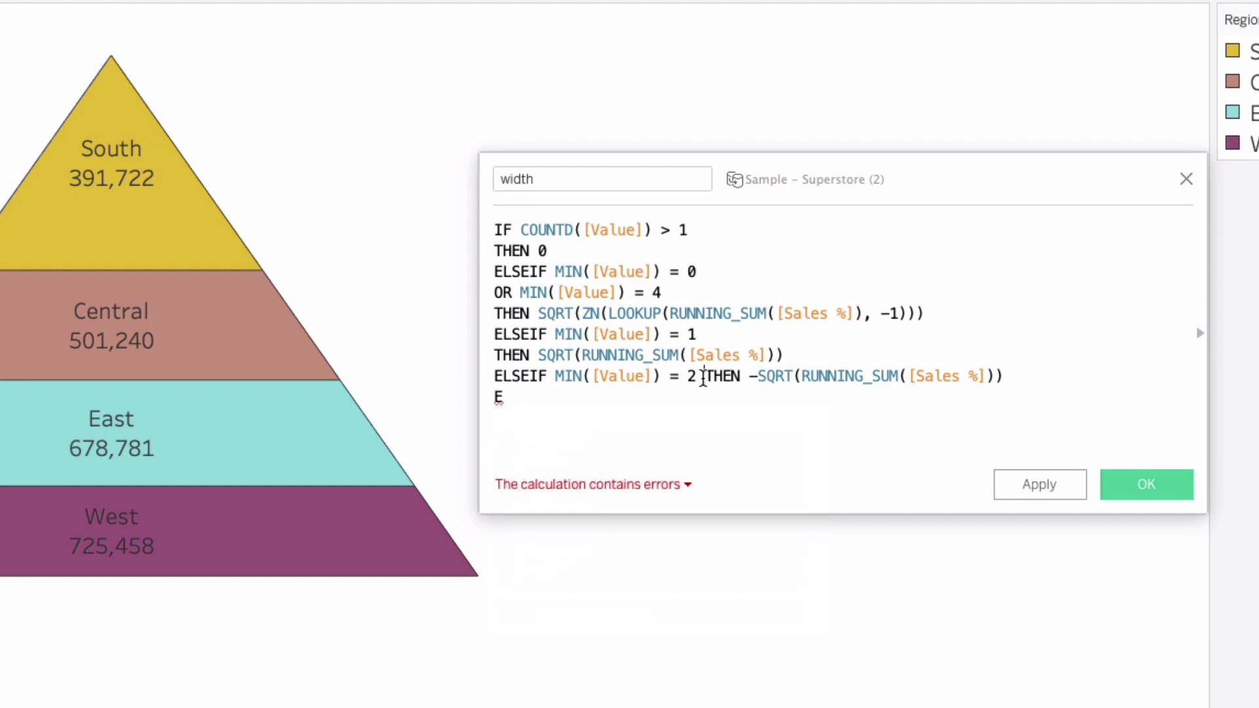
pyautogui.press('Return')
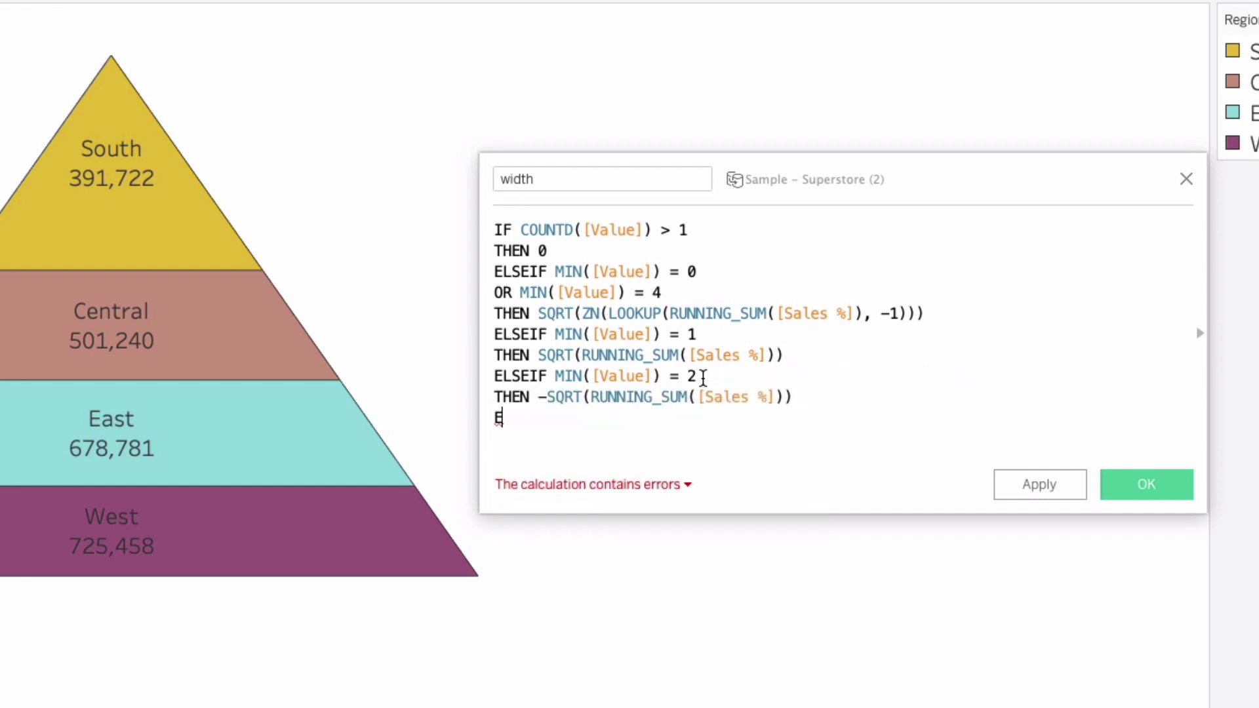
# - Begin the final line of the width formula as ELSE -SQRT(
pyautogui.write('LSE')
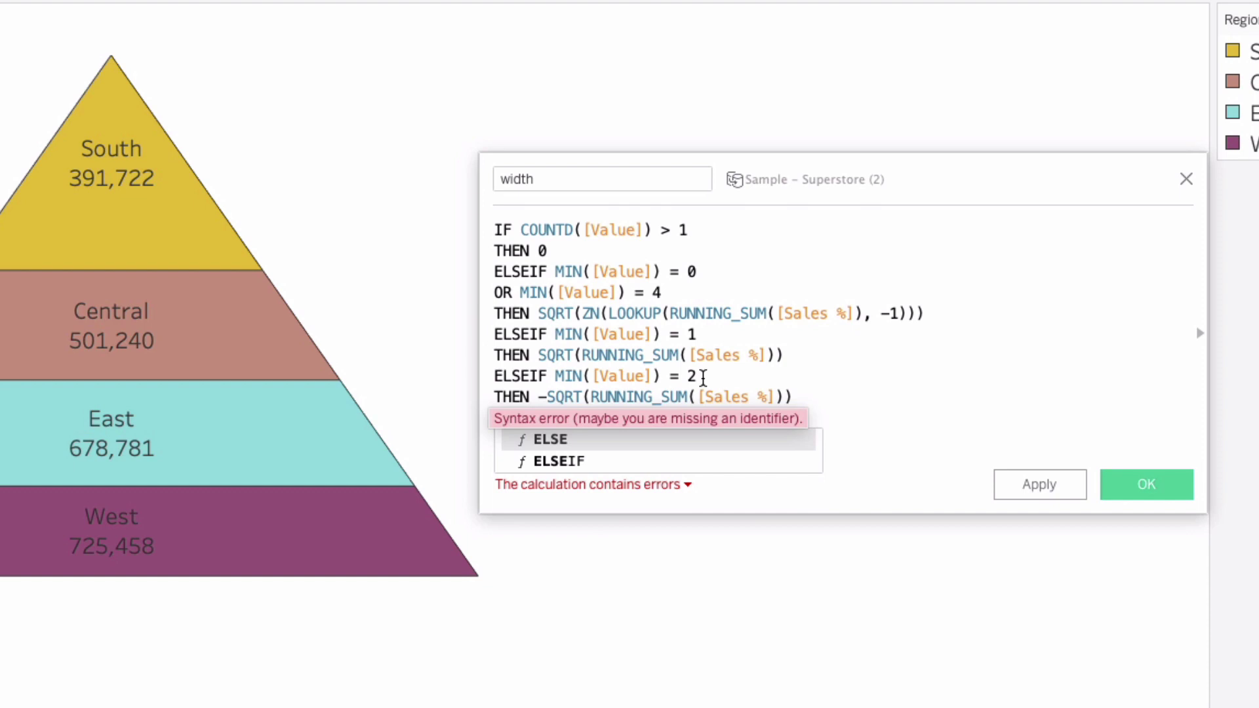
pyautogui.write('-')
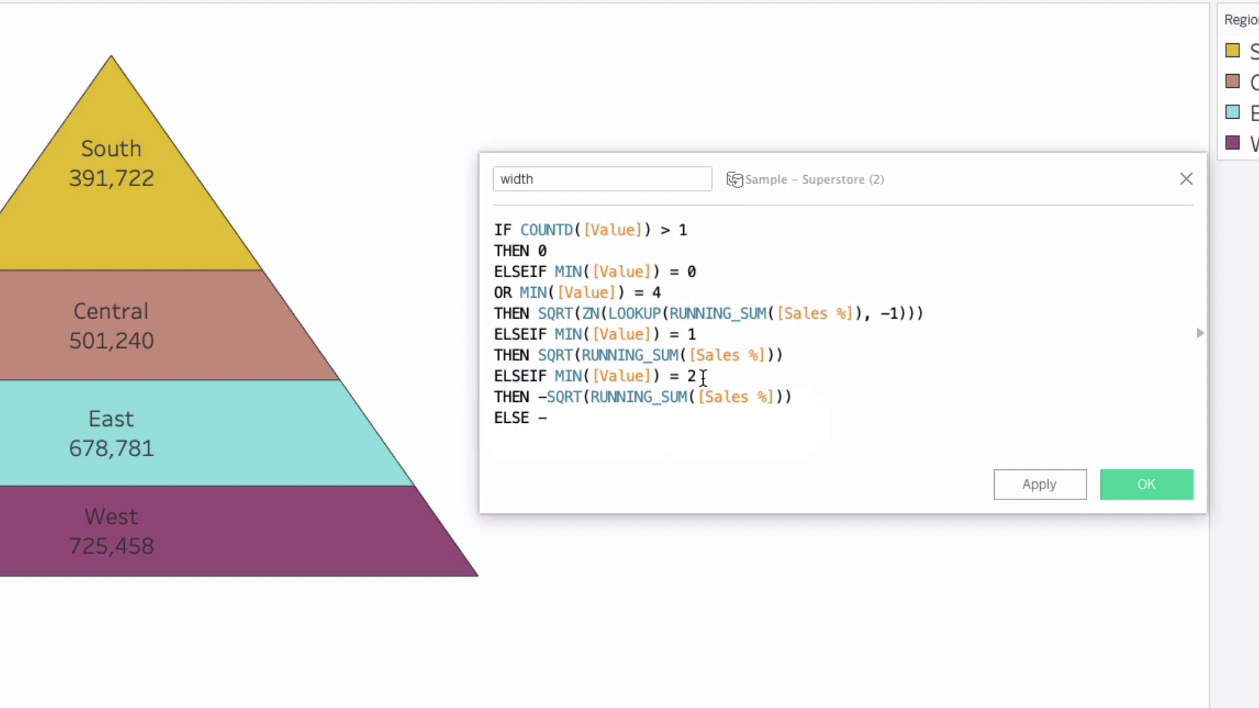
pyautogui.write('SQRT(')
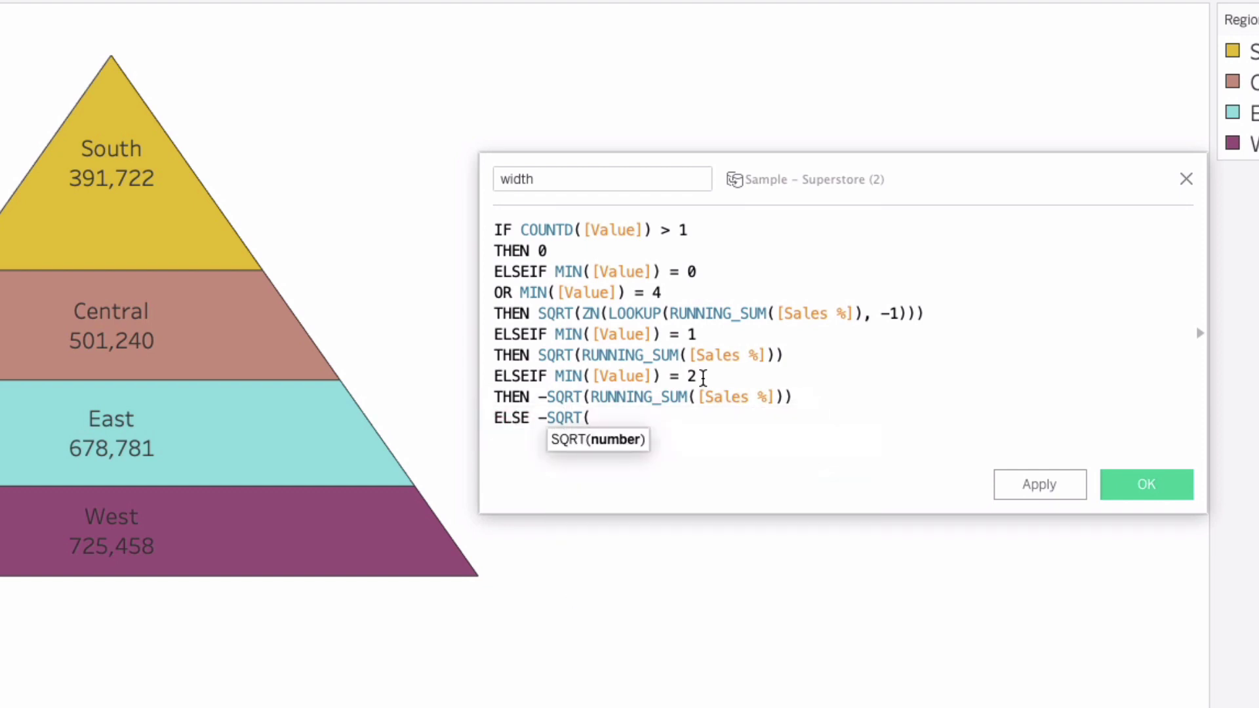
# - Copy the parenthesized expression (ZN(LOOKUP(RUNNING_SUM([Sales %]), -1))) following SQRT in the second branch
pyautogui.press('Up')
pyautogui.press('Up')
pyautogui.press('Up')
pyautogui.press('Up')
pyautogui.press('Up')
pyautogui.press('End')
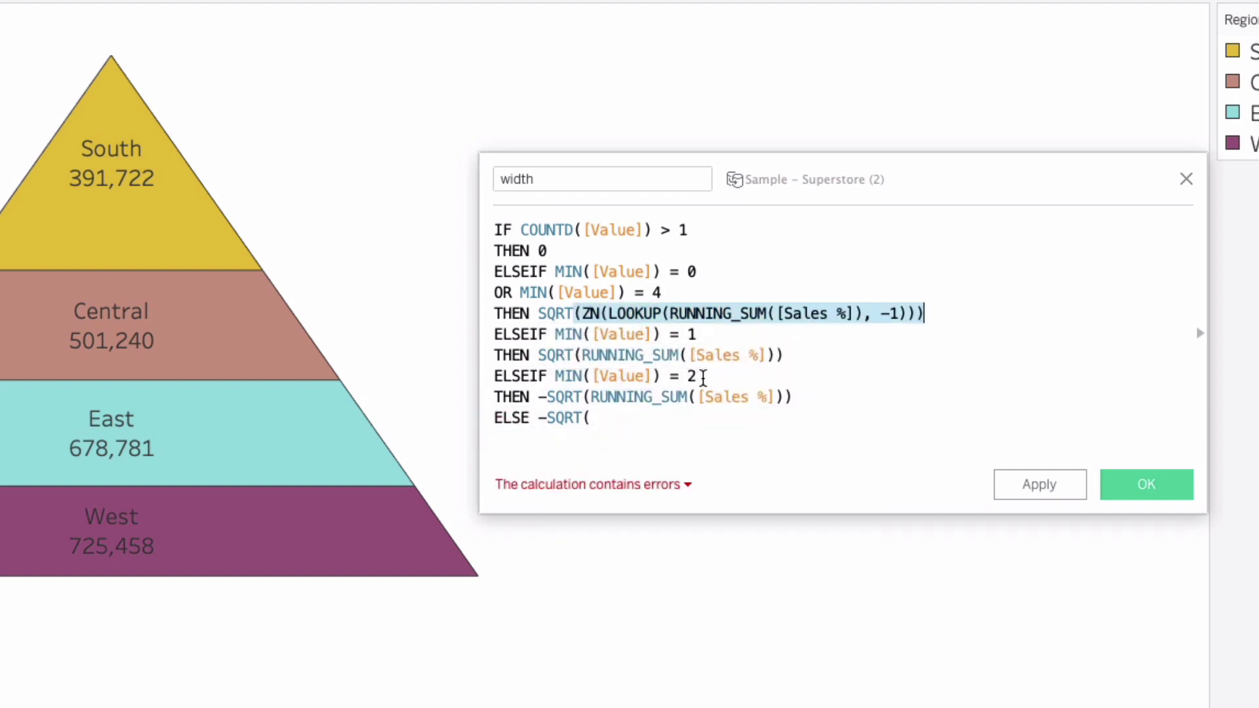
pyautogui.hotkey('ctrl', 'End')
pyautogui.press('BackSpace')
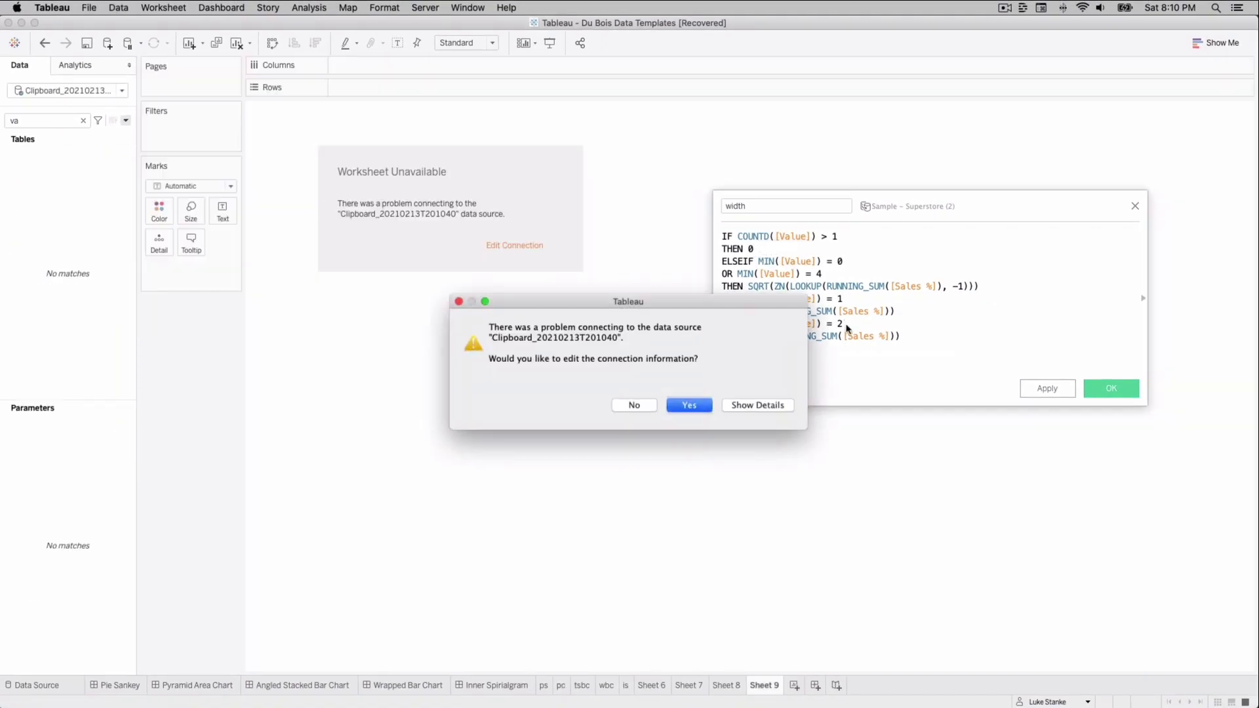
# - Decline to edit the connection and close the Clipboard_20210213T201040 data source, accepting deletion of its sheet
pyautogui.click(633, 407)
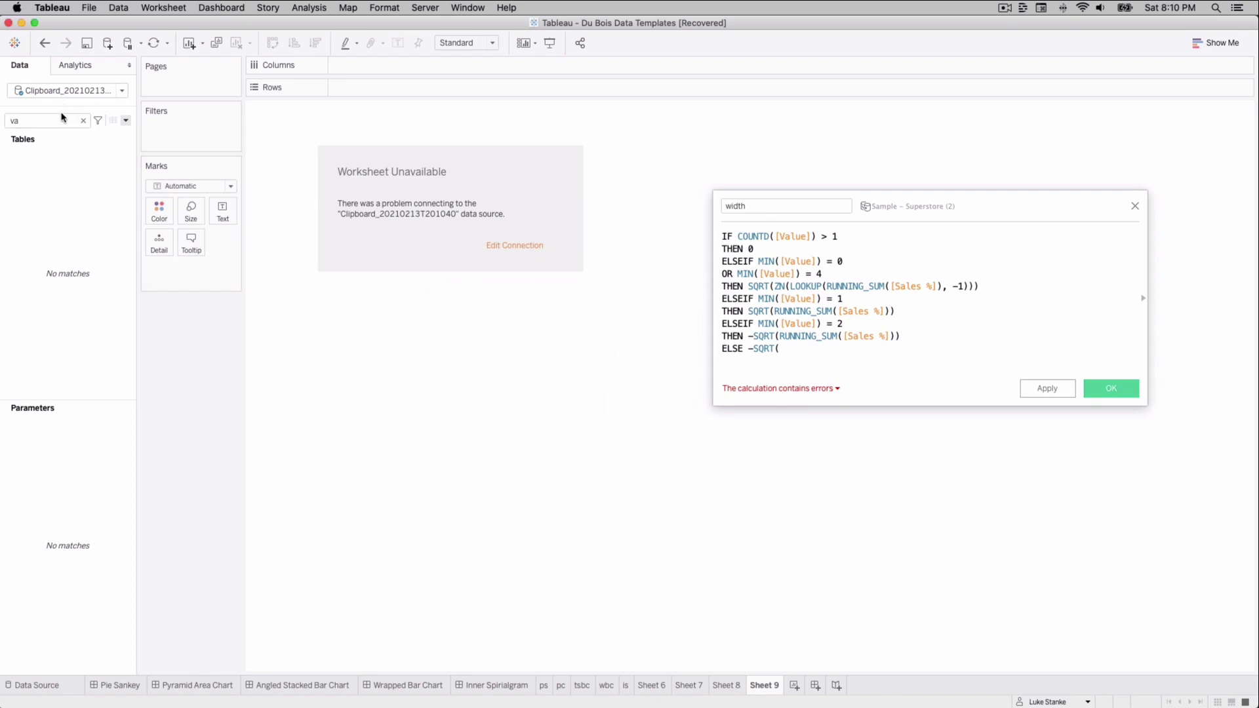
pyautogui.rightClick(59, 84)
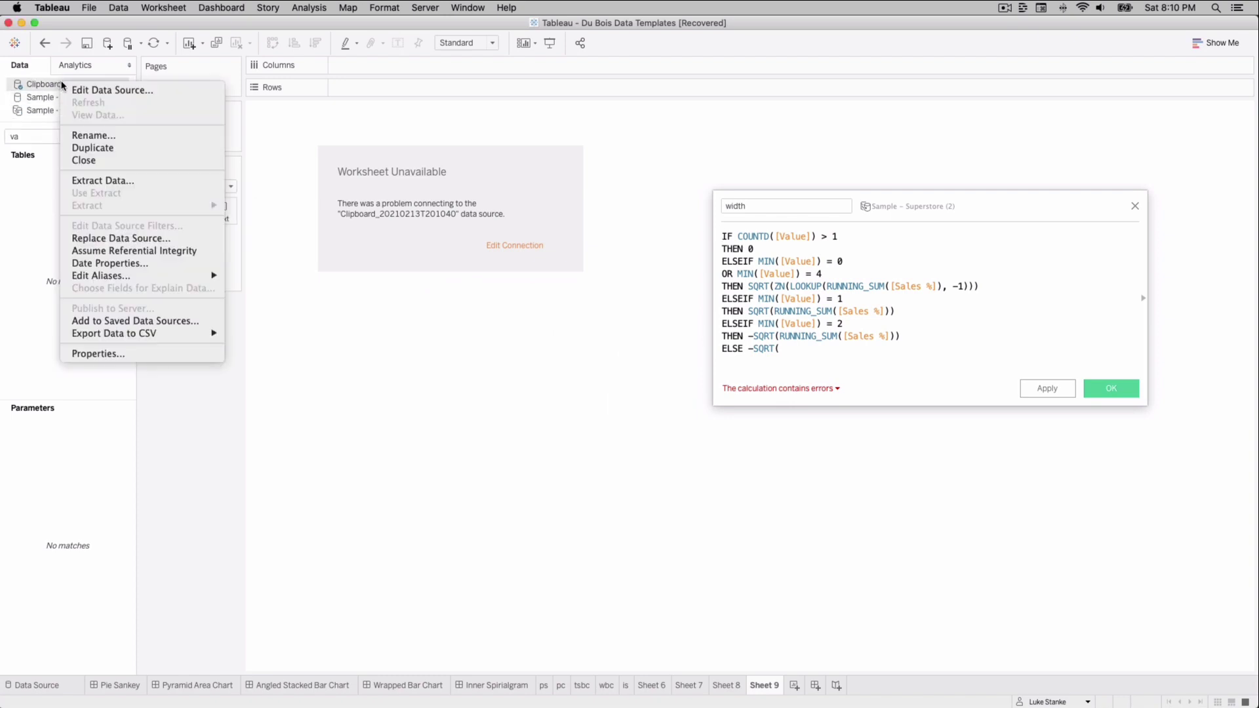
pyautogui.click(92, 160)
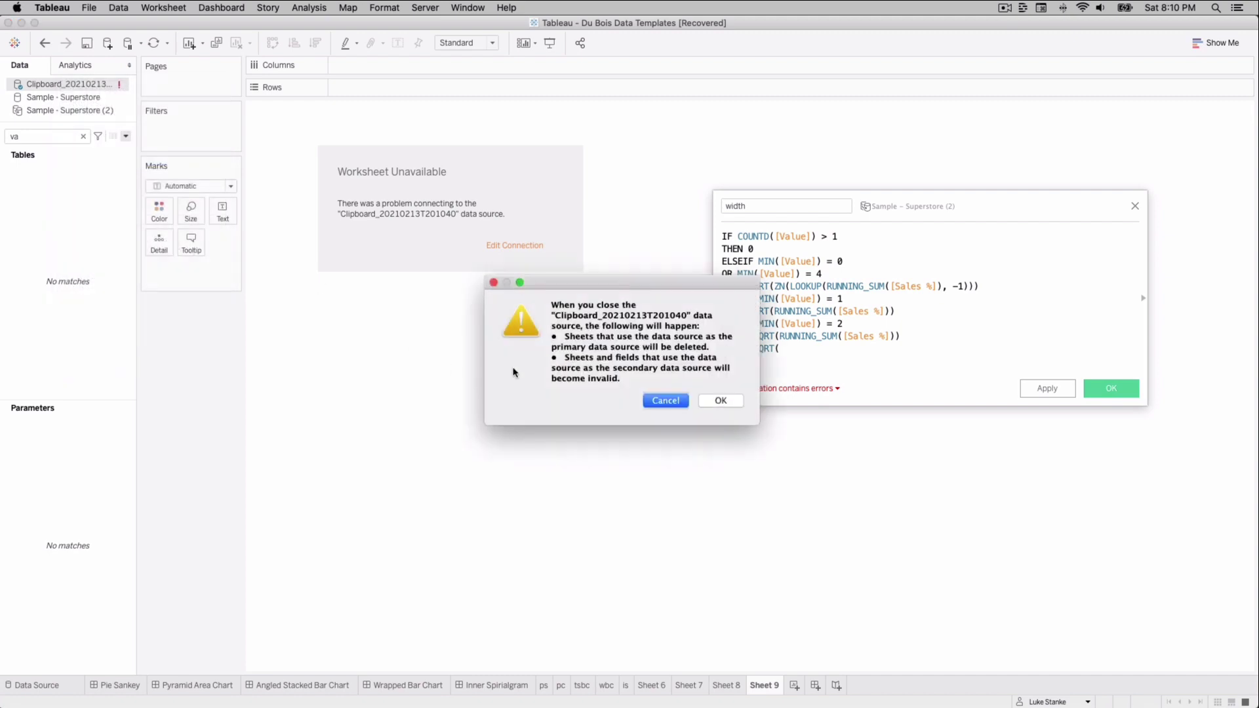
pyautogui.click(720, 400)
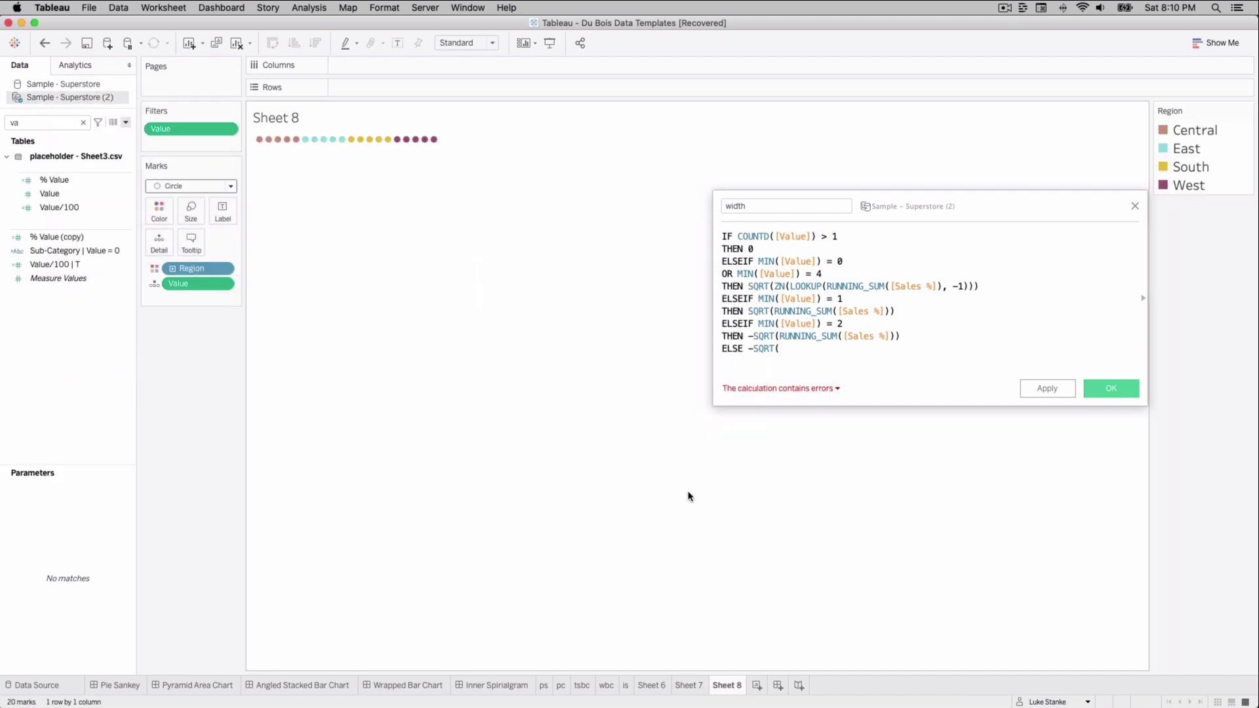
# - Insert (ZN(LOOKUP(RUNNING_SUM([Sales %]), -1))) after ELSE -SQRT( on the last line of the width formula
pyautogui.click(788, 352)
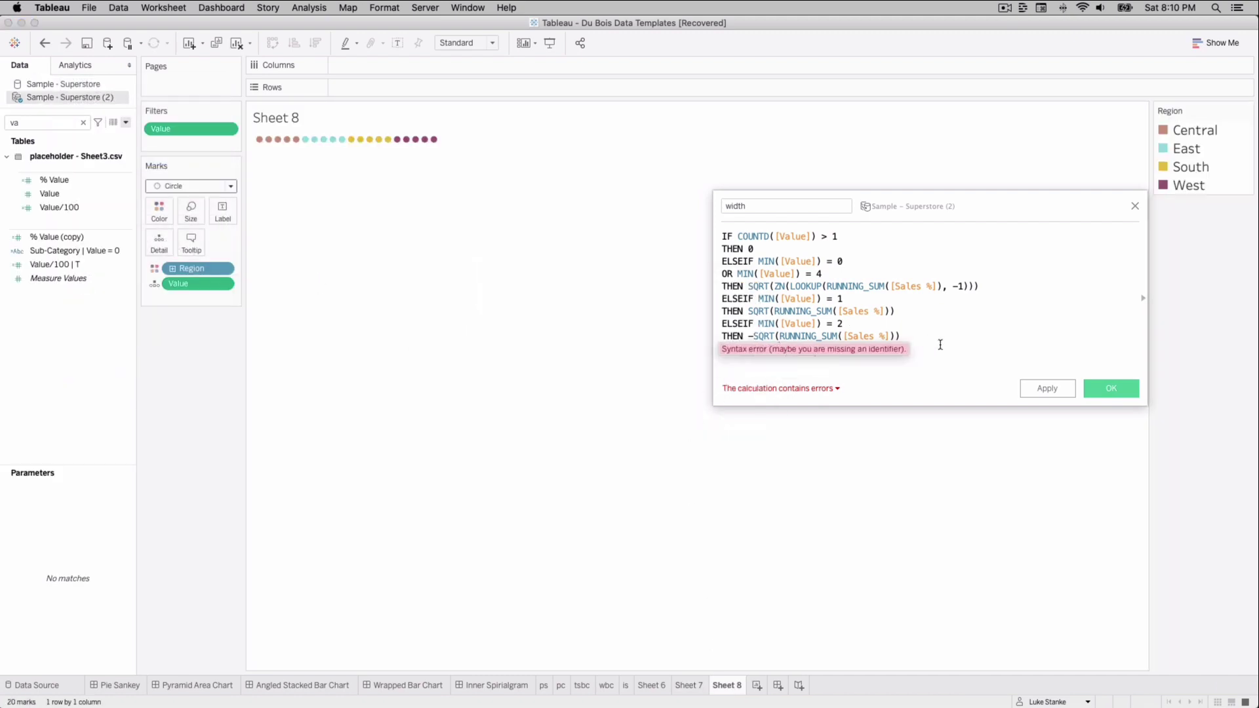
pyautogui.press('Return')
pyautogui.write('ELSE -SQRT(')
pyautogui.write('(ZN(LOOKUP(RUNNING_SUM([Sales %]), -1)))')
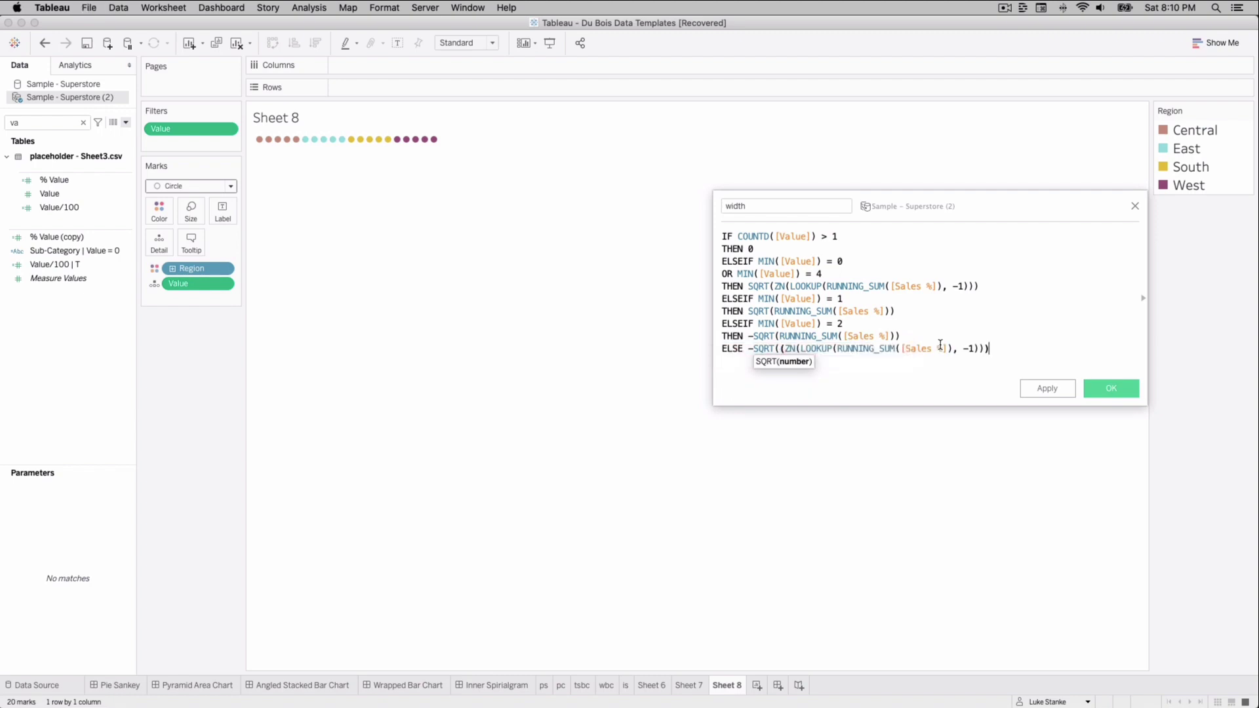
# - Finish the width formula with END, add the missing closing parenthesis to the ELSE line, and apply the calculation
pyautogui.press('Return')
pyautogui.write('EN')
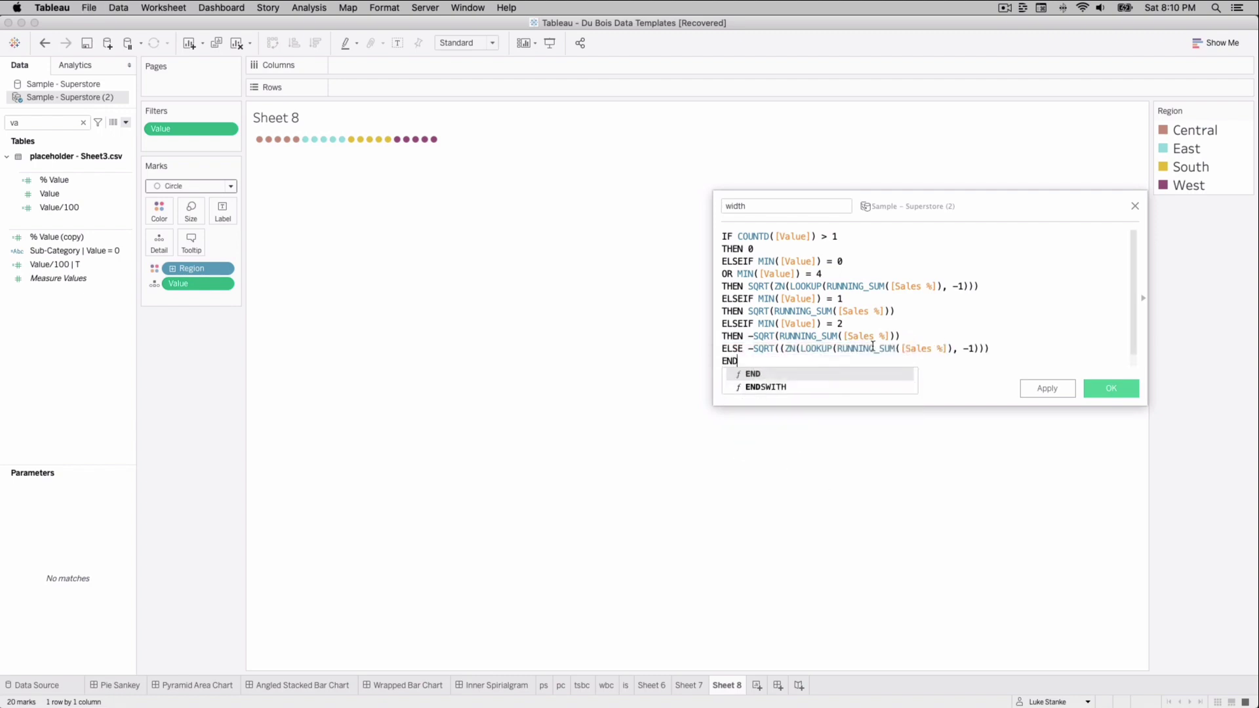
pyautogui.write('D')
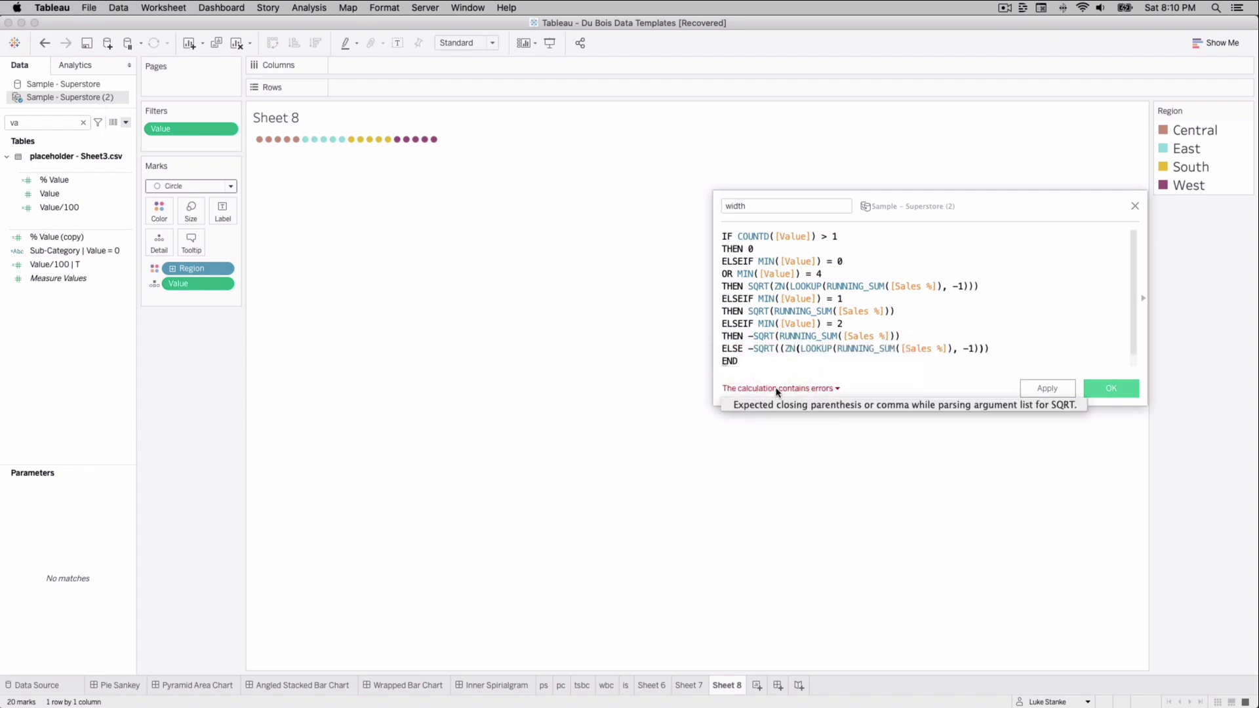
pyautogui.click(777, 390)
pyautogui.click(993, 352)
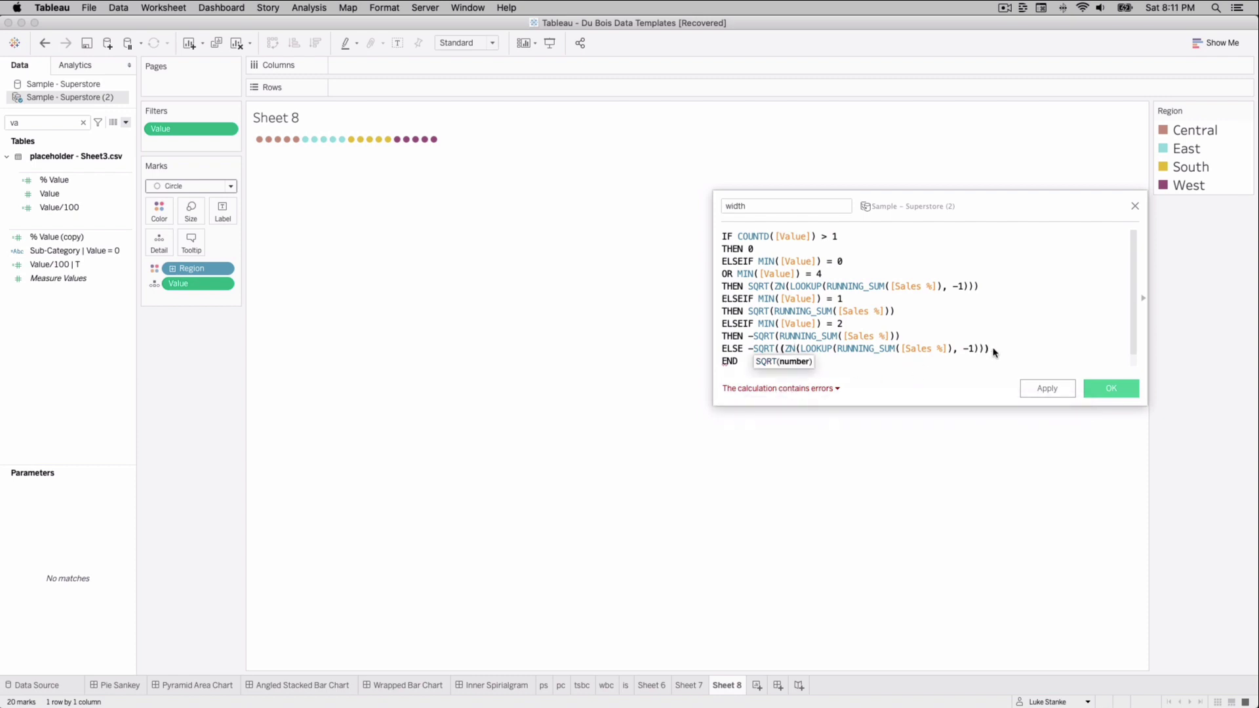
pyautogui.write(')')
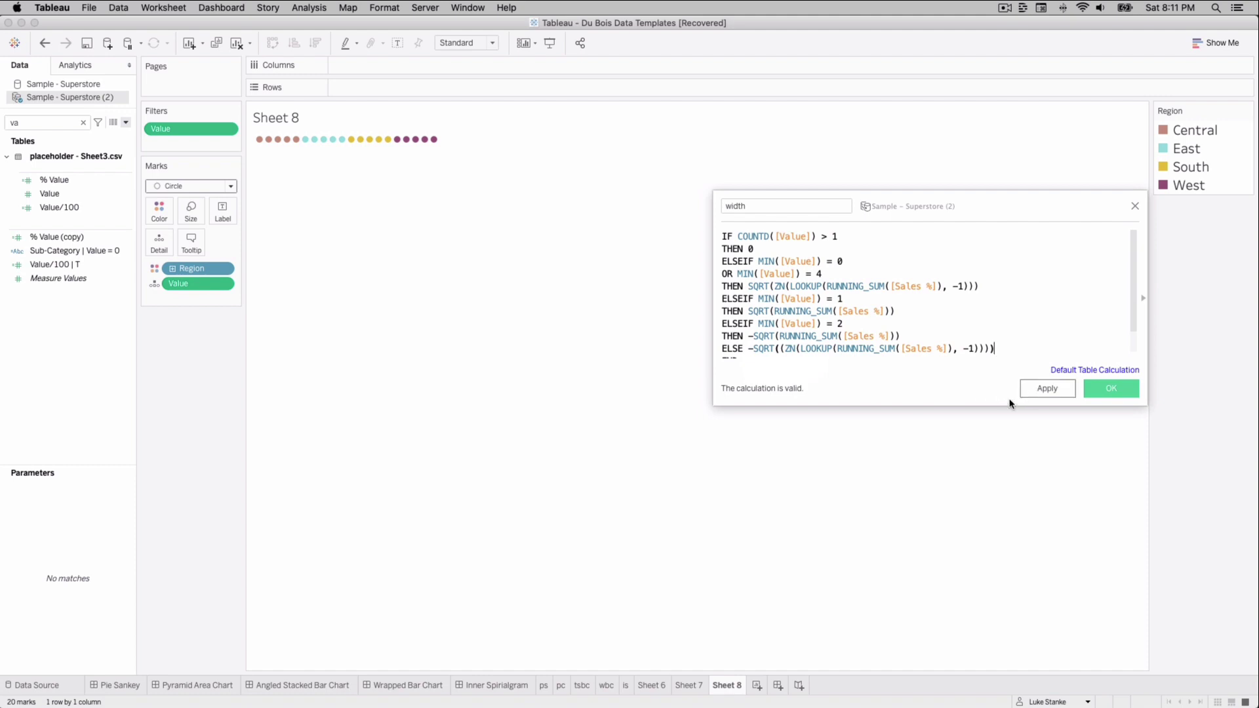
pyautogui.click(1046, 389)
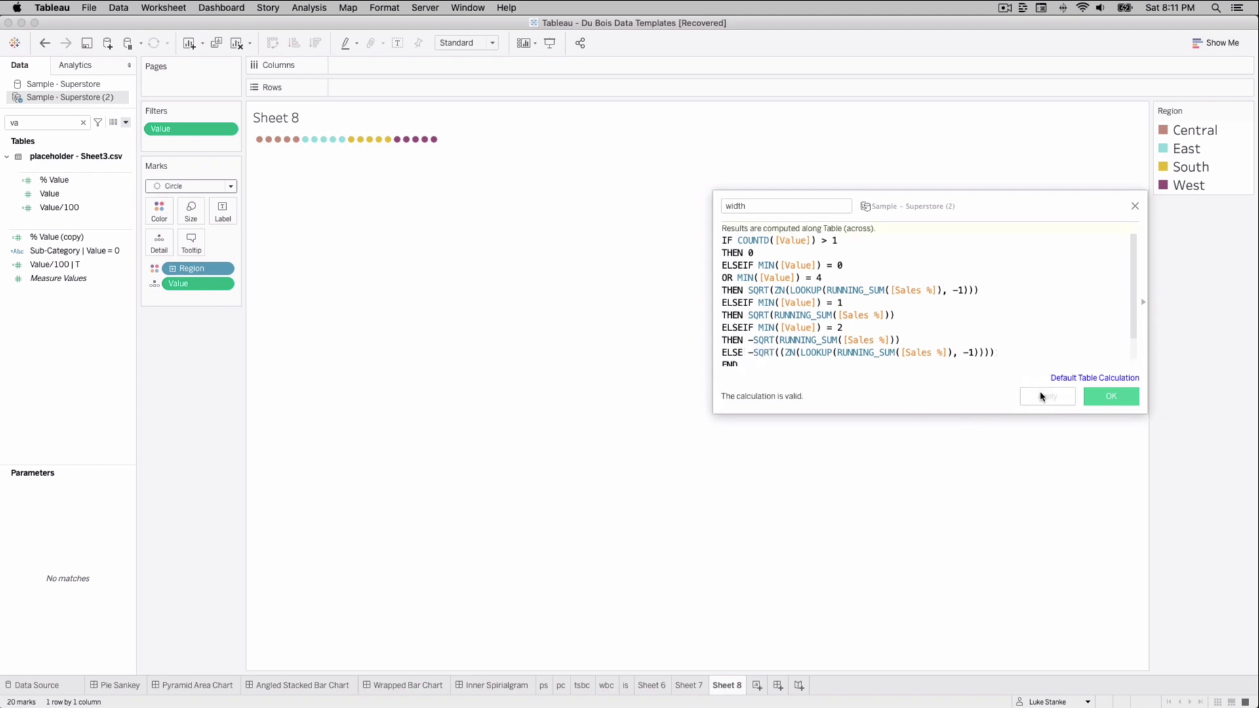
# - Find the width field by searching for wid and place it on Columns
pyautogui.click(11, 123)
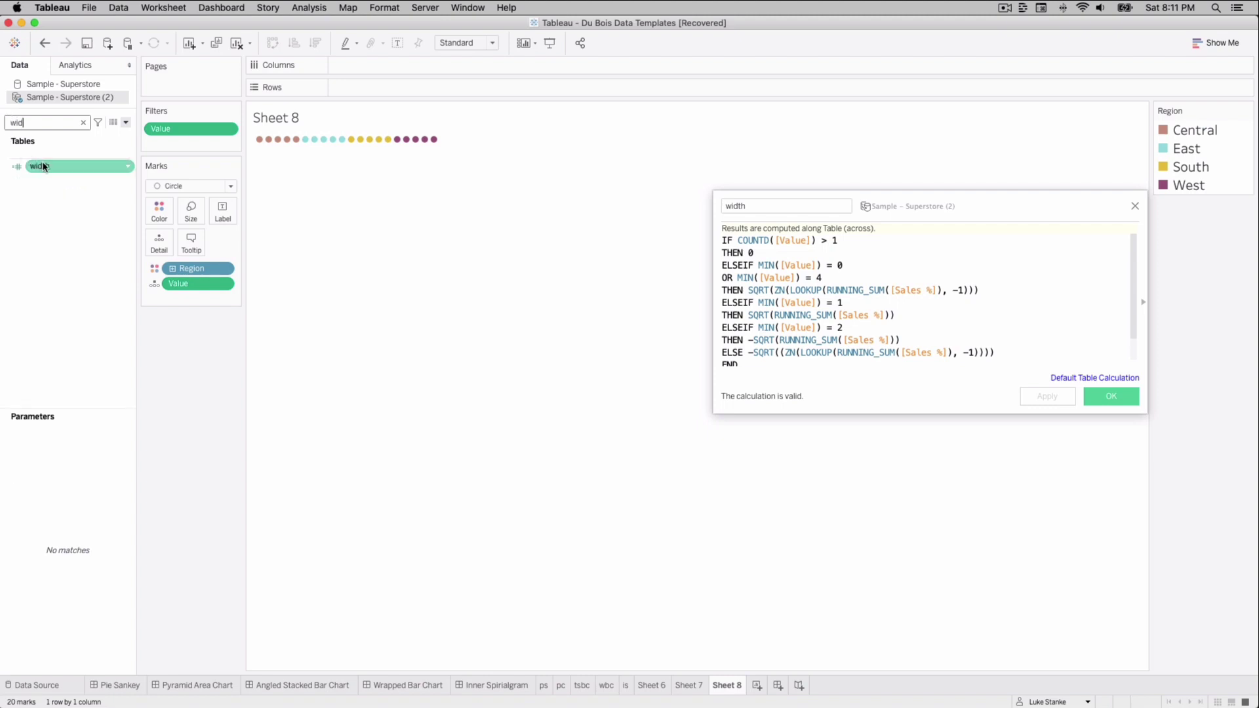
pyautogui.moveTo(44, 167); pyautogui.dragTo(368, 73)
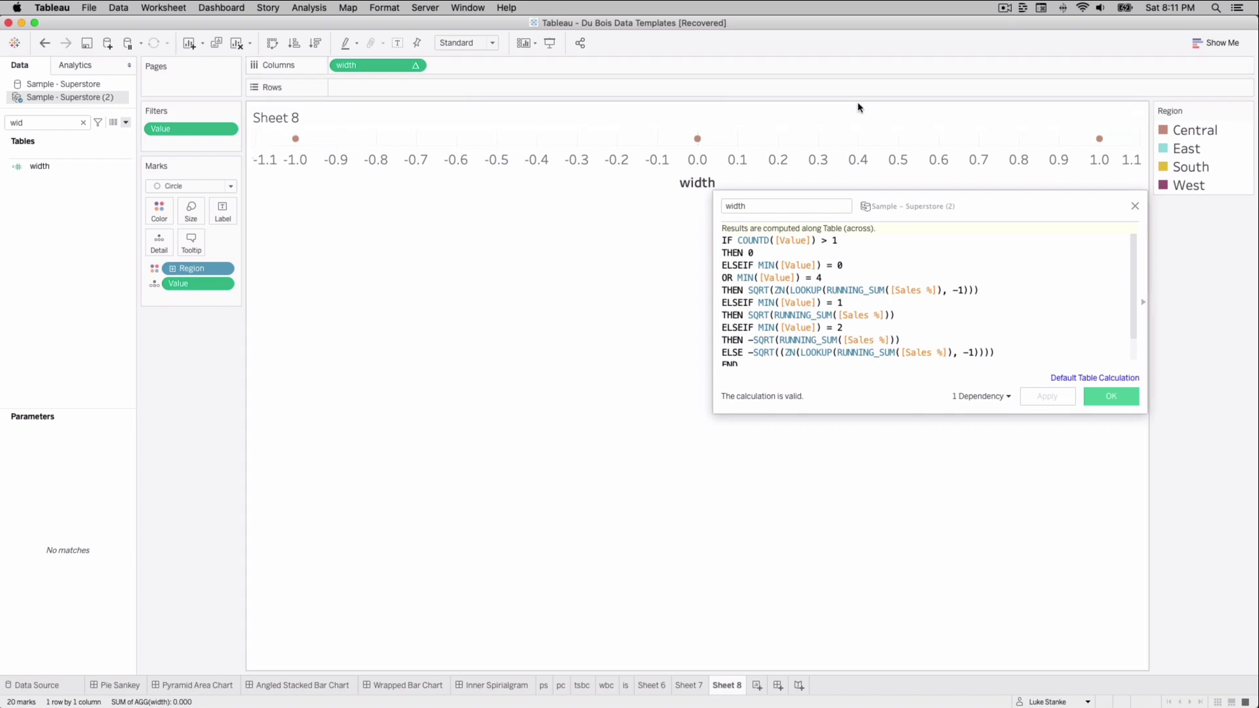
pyautogui.moveTo(295, 141)
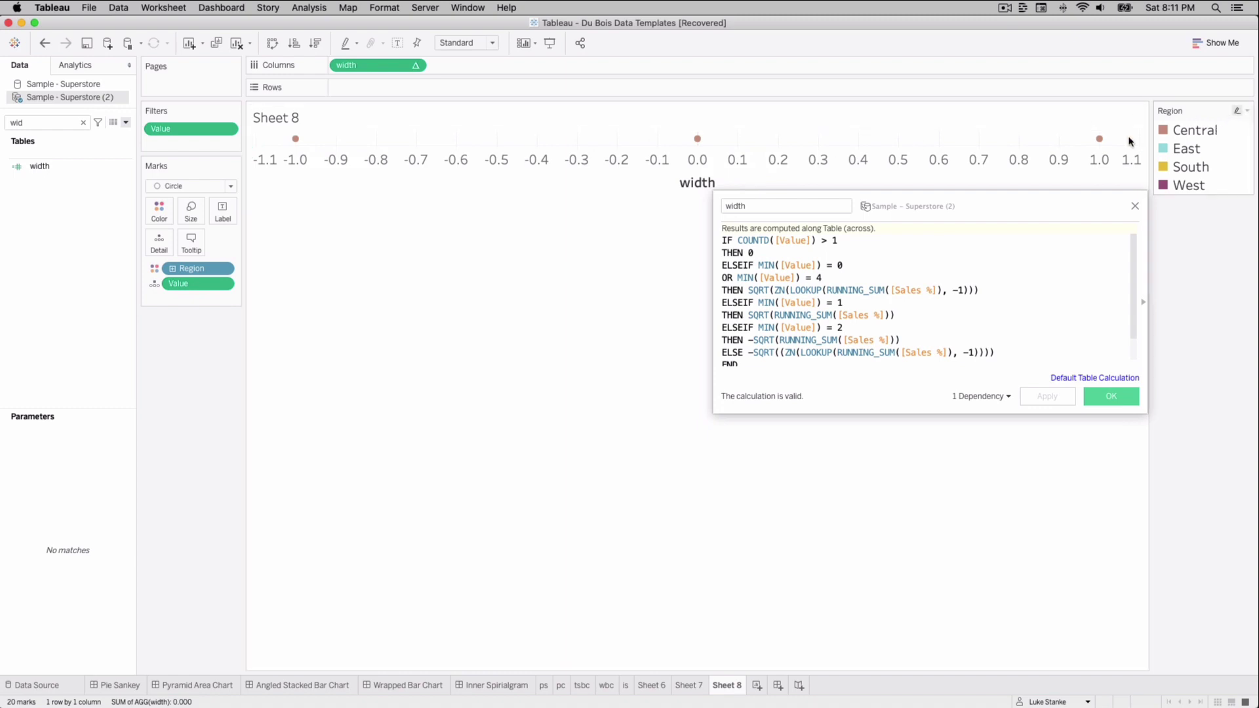
# - Edit the table calculation of width on Columns so that width computes using the specific dimension Region only
pyautogui.click(418, 67)
pyautogui.click(406, 234)
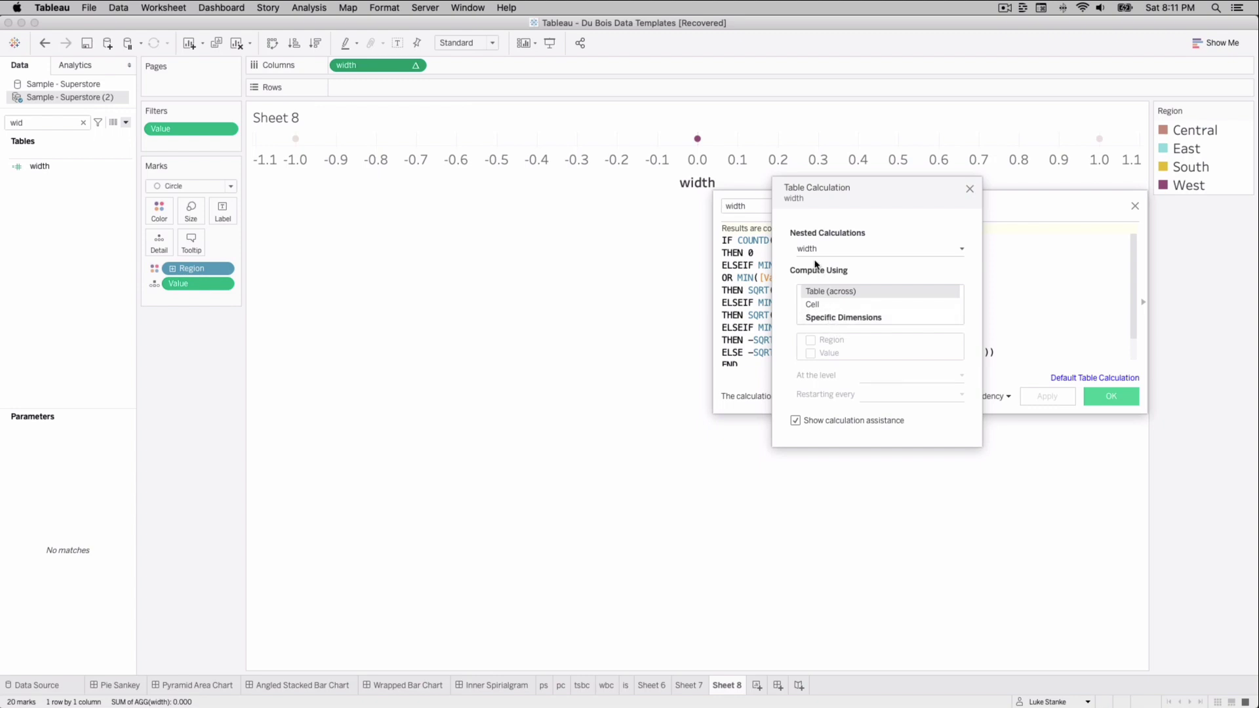
pyautogui.click(824, 318)
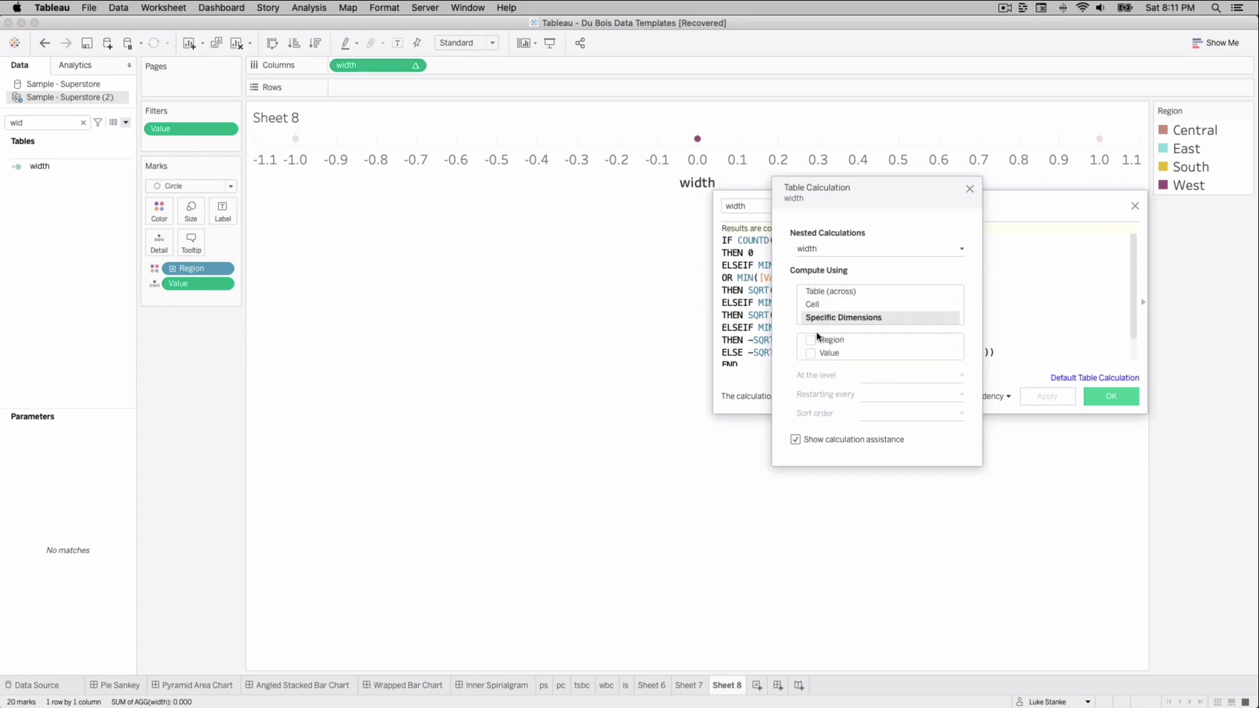
pyautogui.click(812, 341)
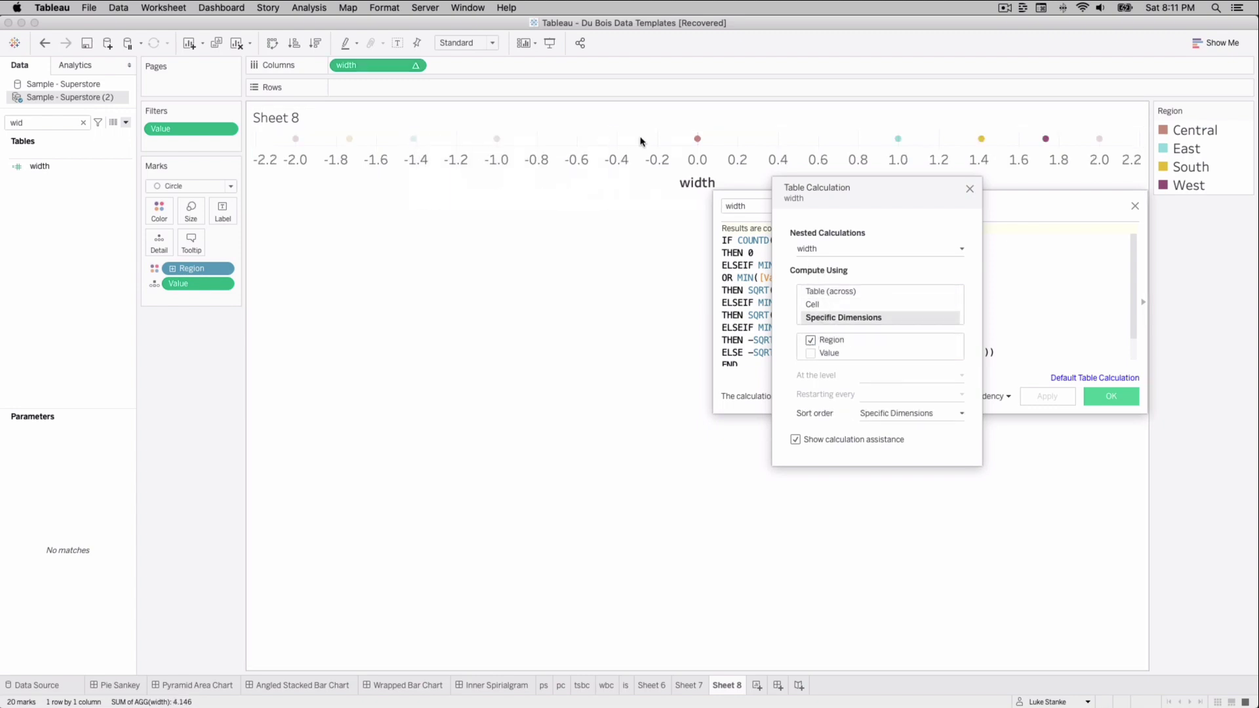
# - Set the nested Sales % calculation to compute using the specific dimension Region, and close the table calculation and width editors
pyautogui.click(835, 251)
pyautogui.click(822, 274)
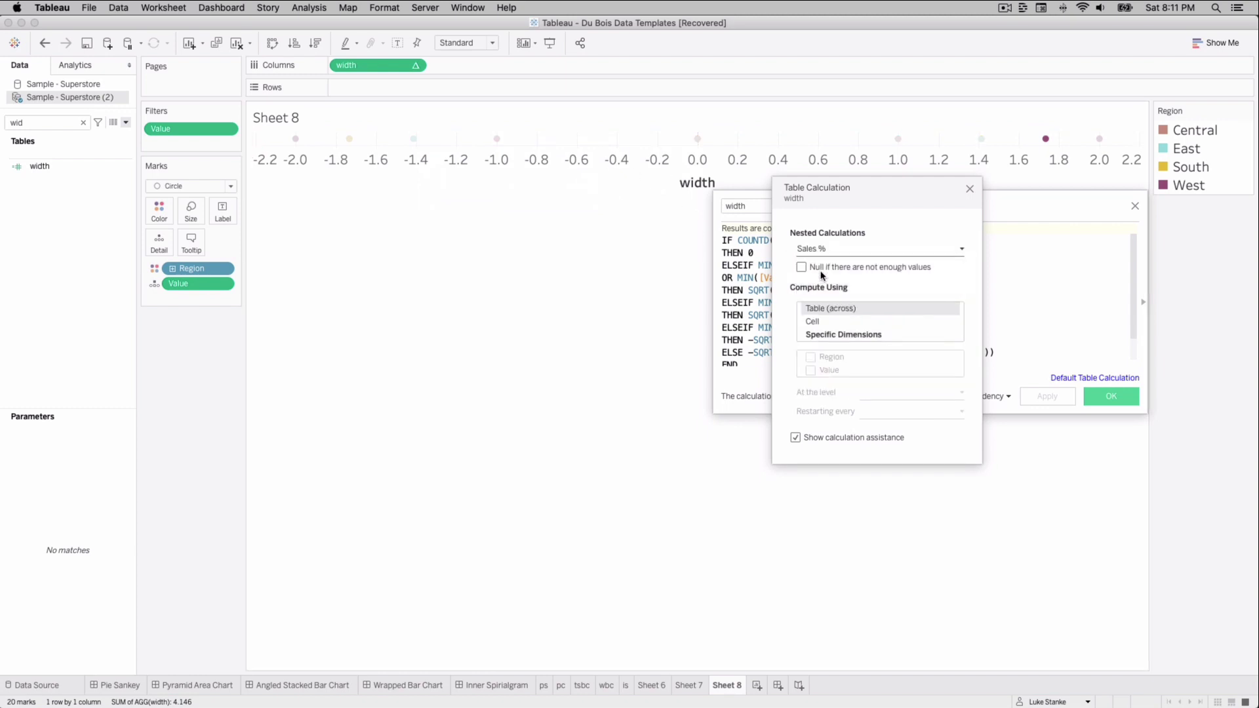
pyautogui.click(825, 336)
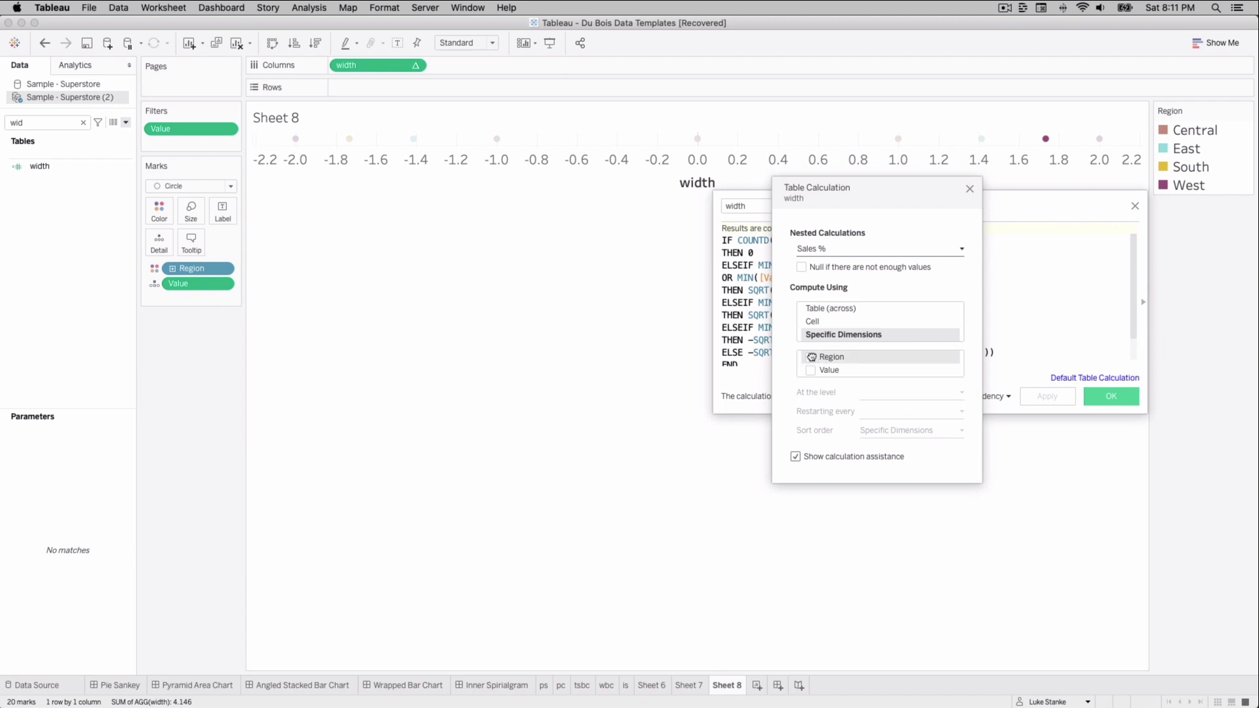
pyautogui.click(811, 357)
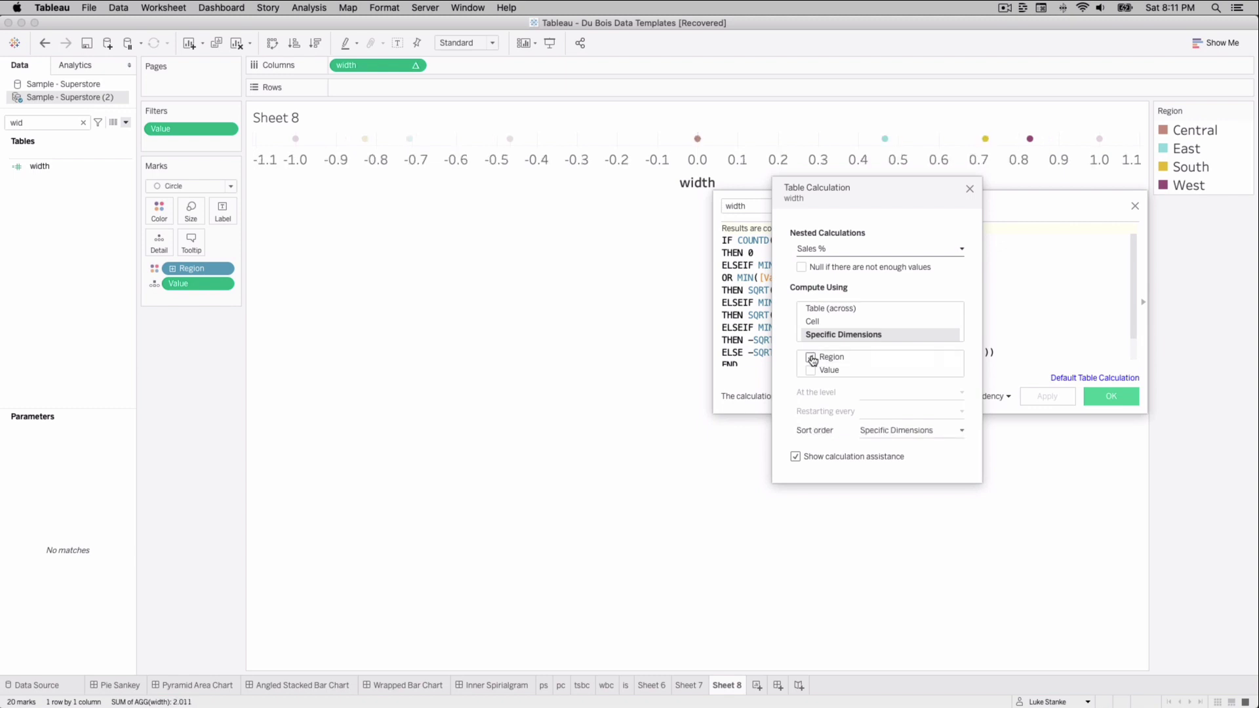
pyautogui.click(970, 189)
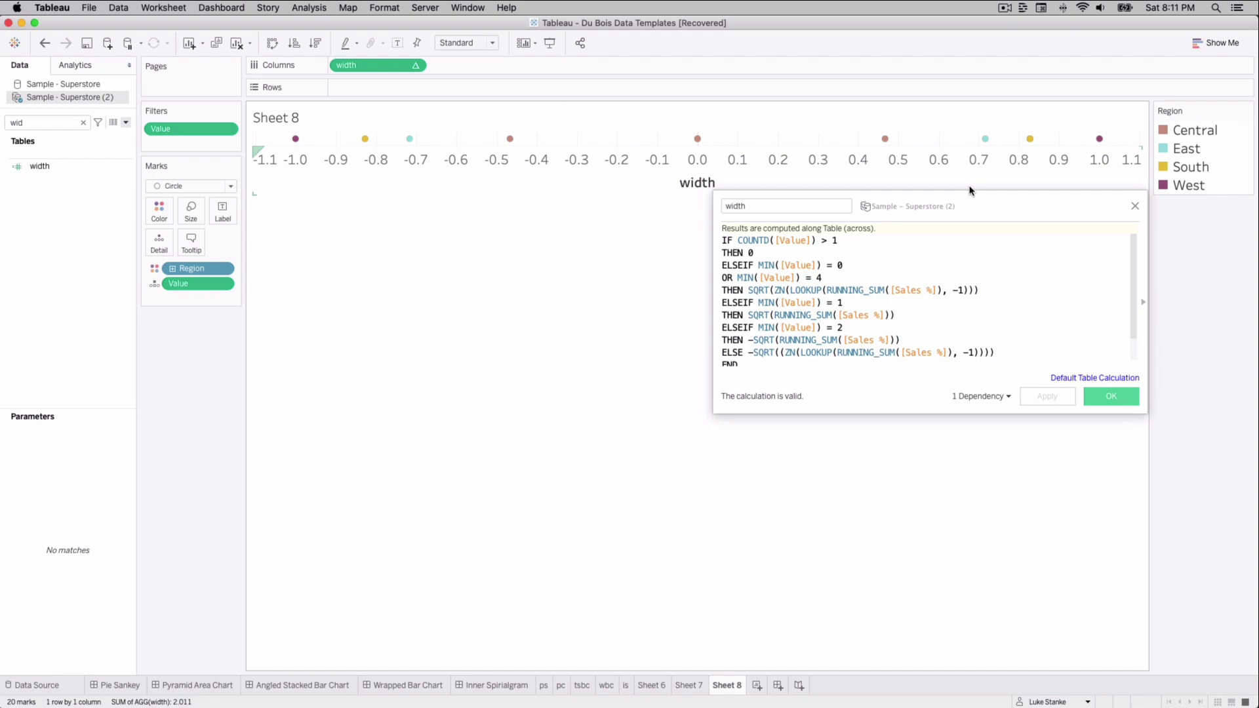
pyautogui.click(1090, 396)
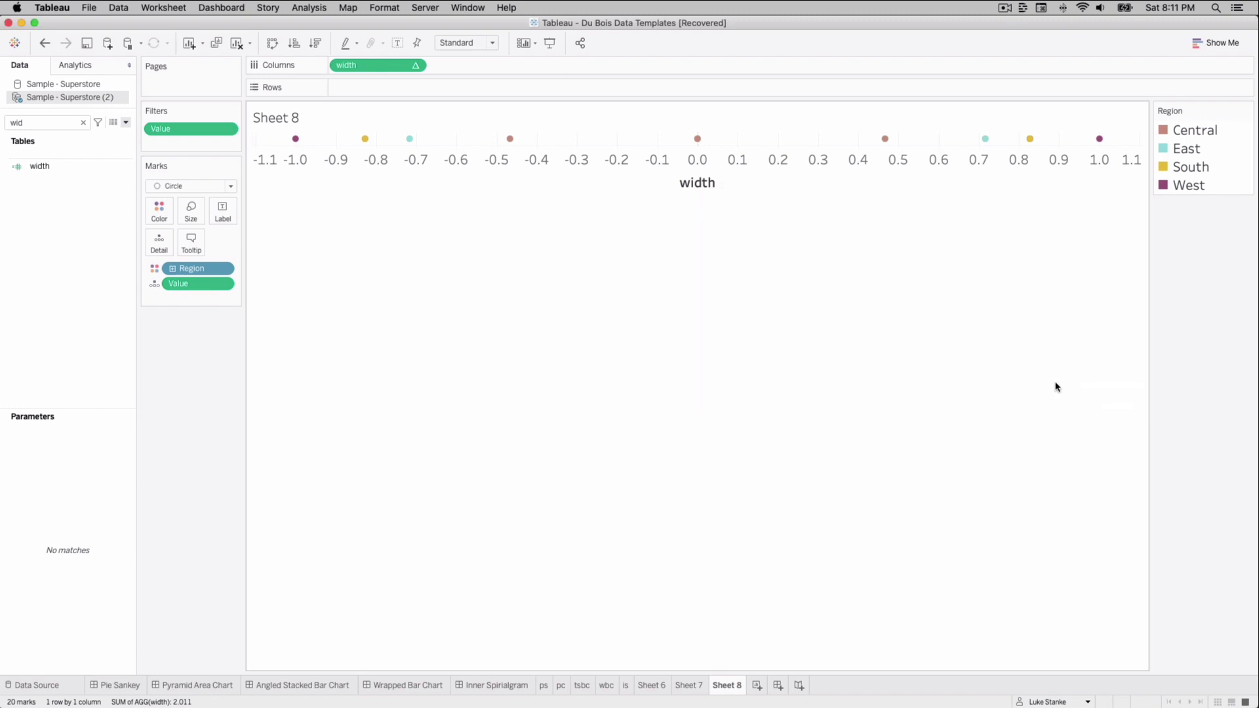
# - Create a new calculated field named height in Sample - Superstore (2)
pyautogui.click(125, 124)
pyautogui.click(125, 124)
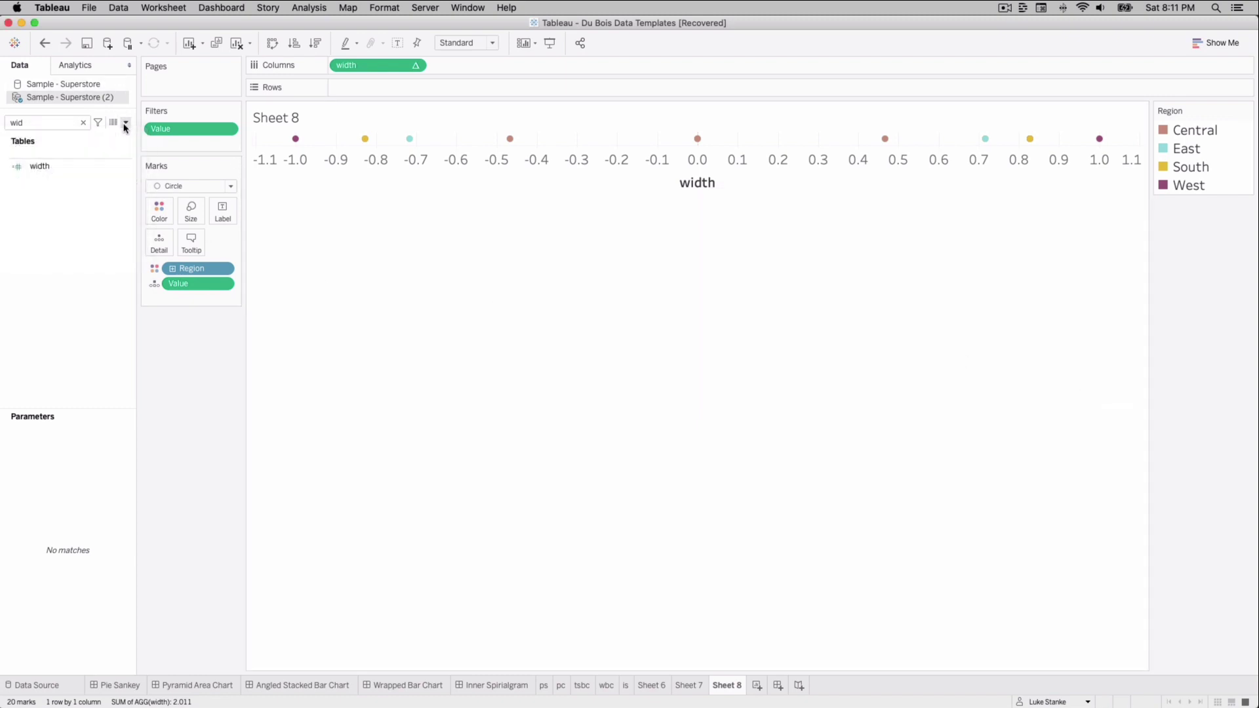
pyautogui.click(126, 124)
pyautogui.click(122, 136)
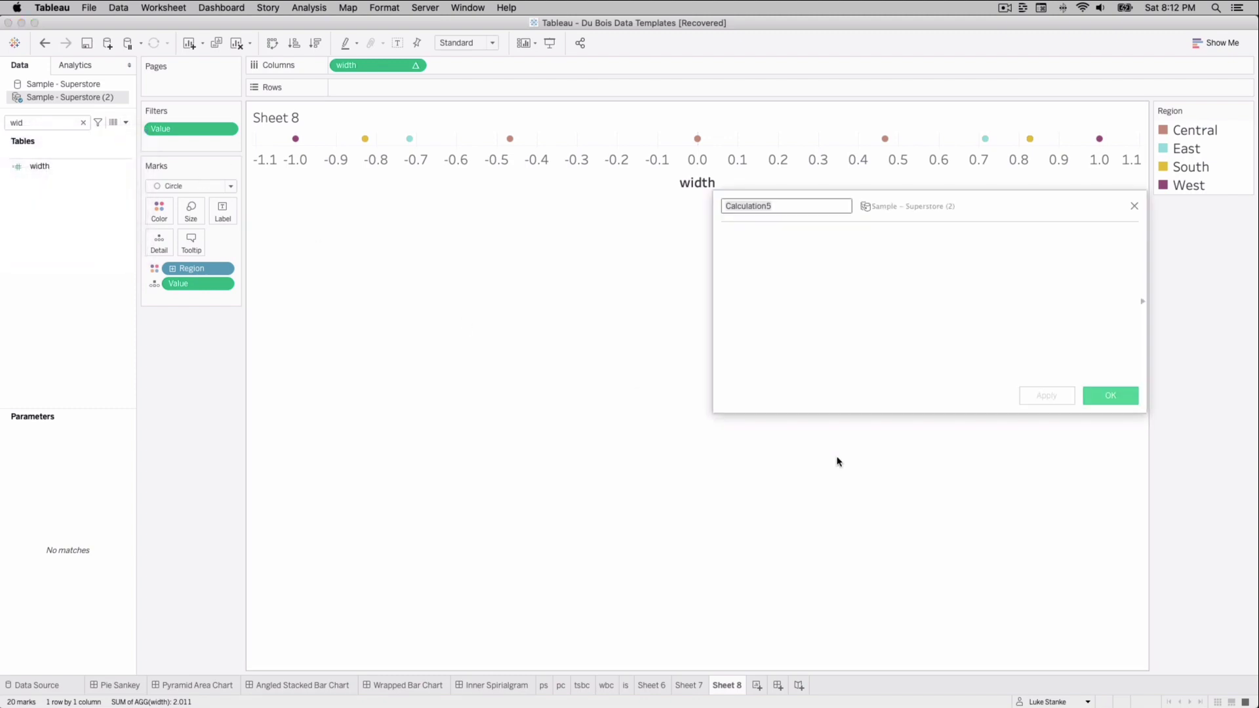
pyautogui.write('height')
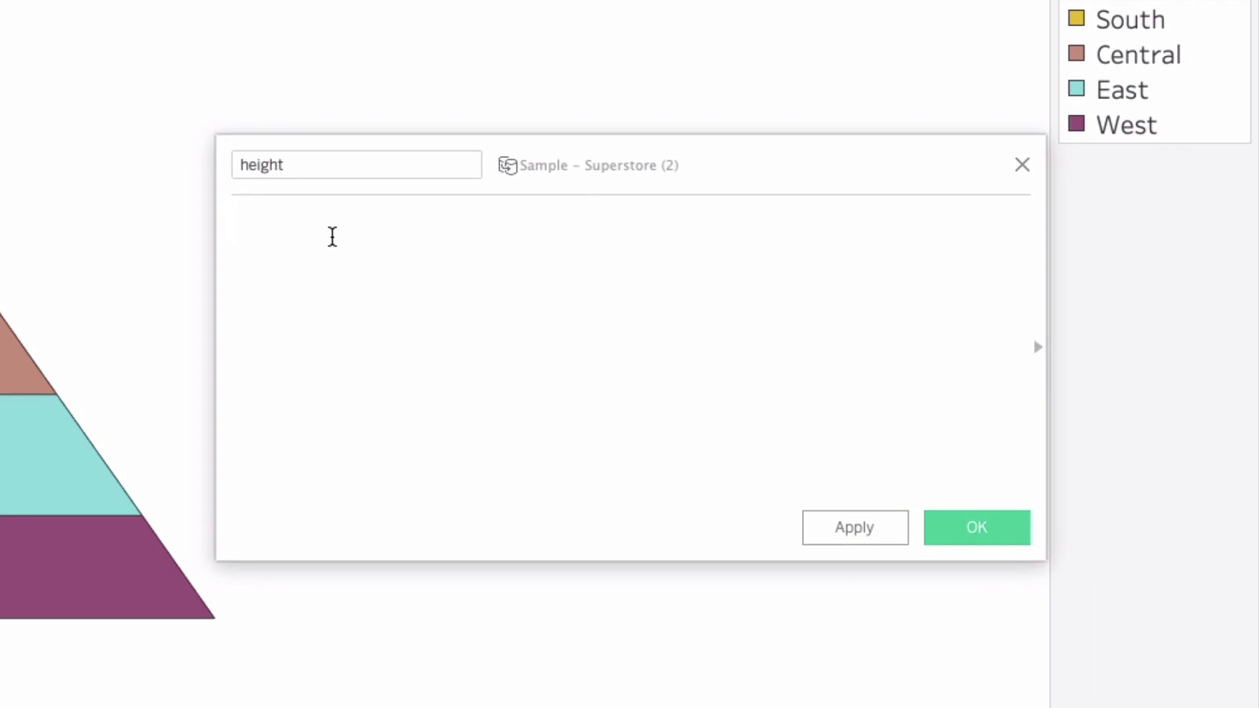
# - Begin the height formula with the condition IF COUNTD([Value]) > 1
pyautogui.write('IF COUNTD(')
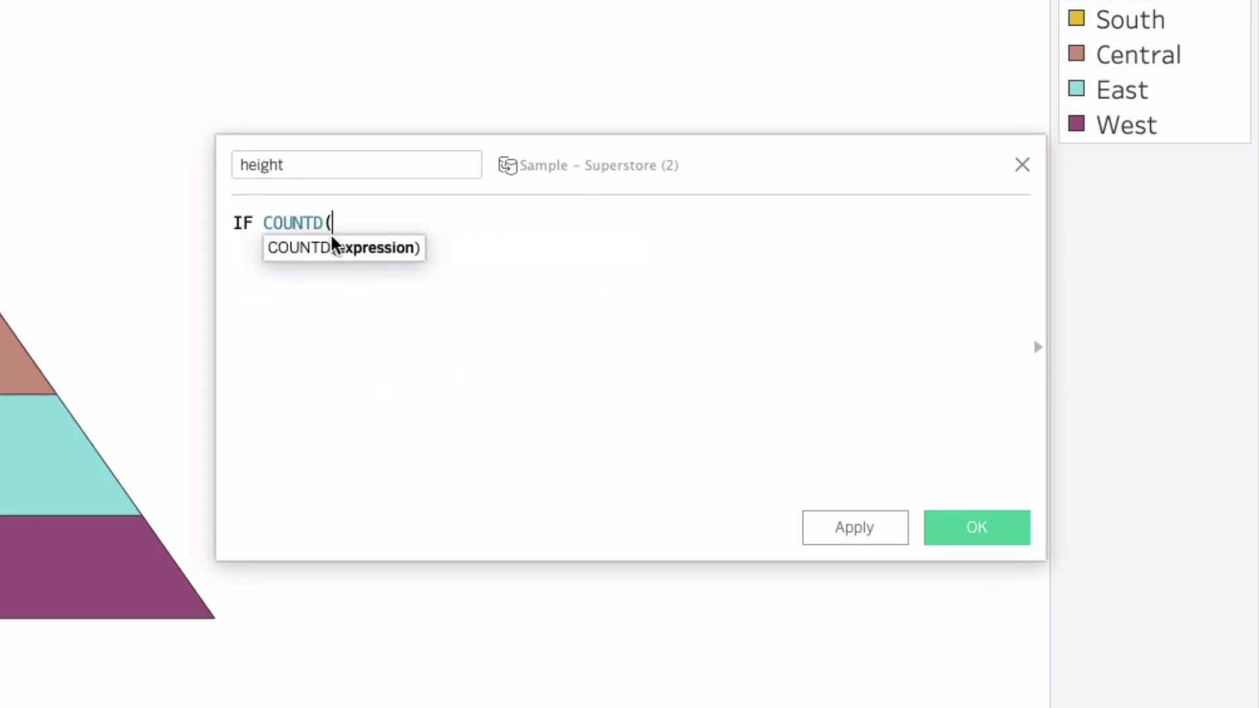
pyautogui.write('[Value]) > 1')
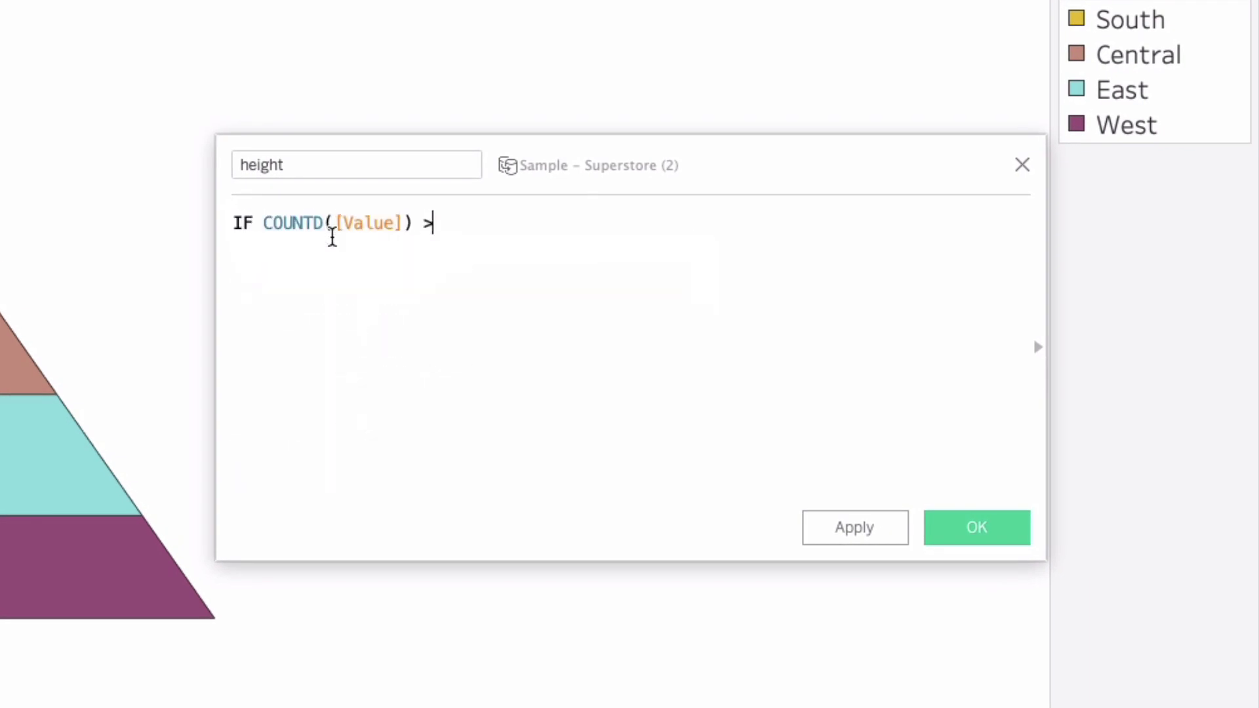
pyautogui.press('Return')
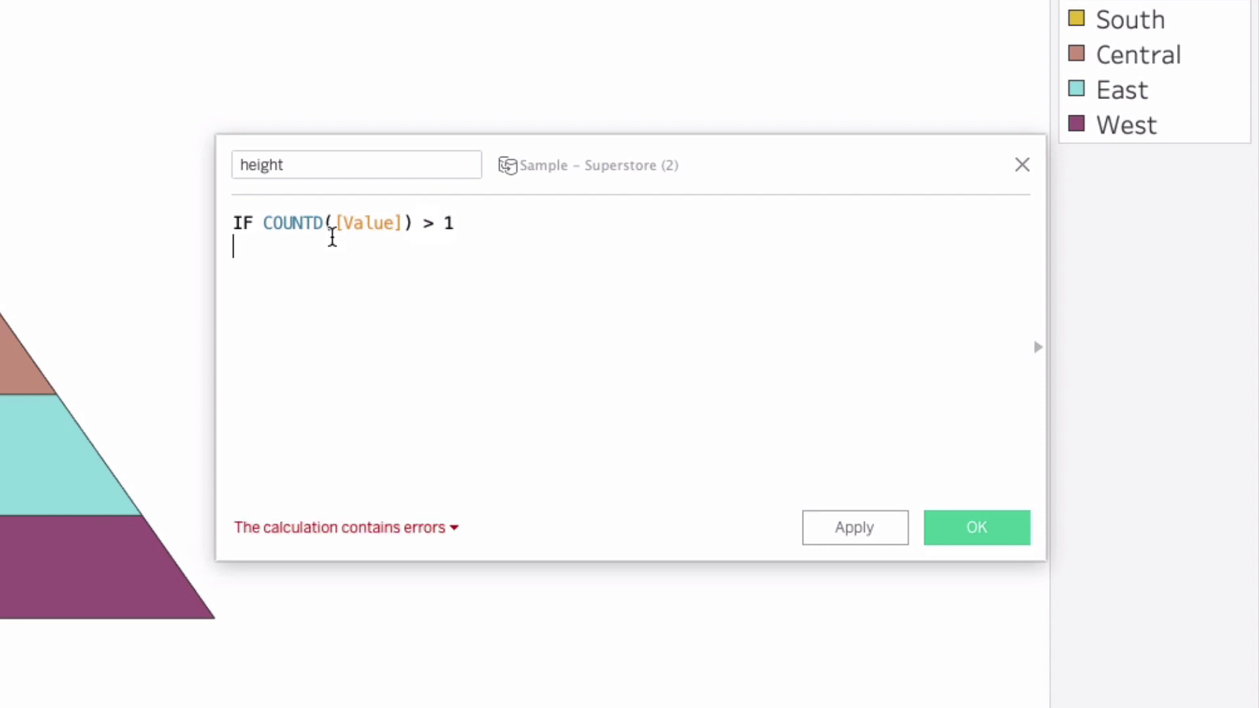
# - Add the line THEN (SQRT(ZN(LOOKUP(RUNNING_SUM([Sales %]), -1))) to the height formula
pyautogui.write('THEN (S')
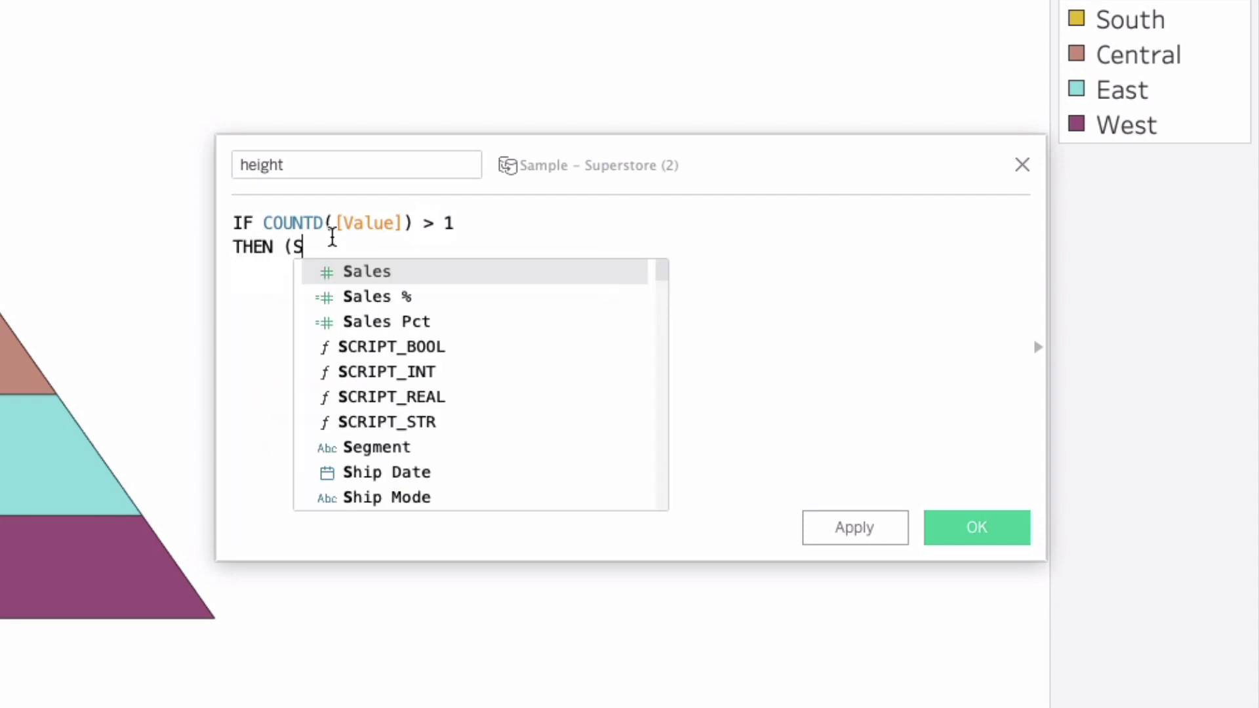
pyautogui.write('QRT()ZN(LOOK')
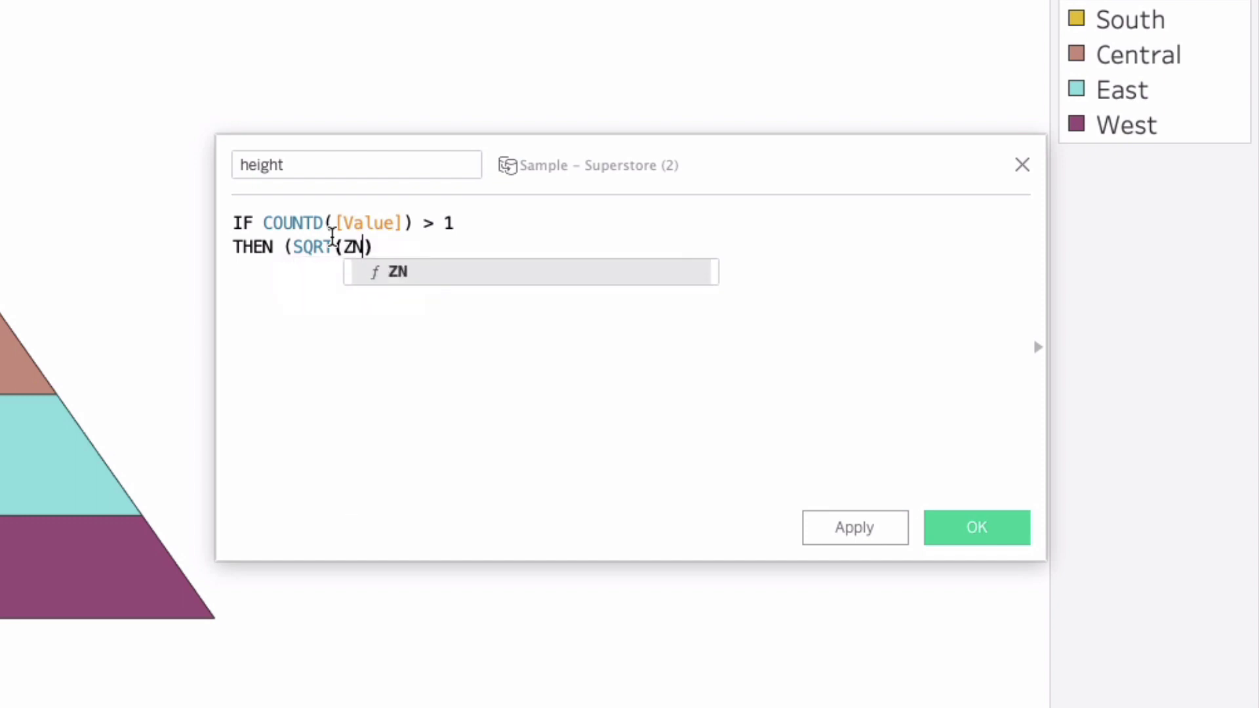
pyautogui.write('UP(RUNNING')
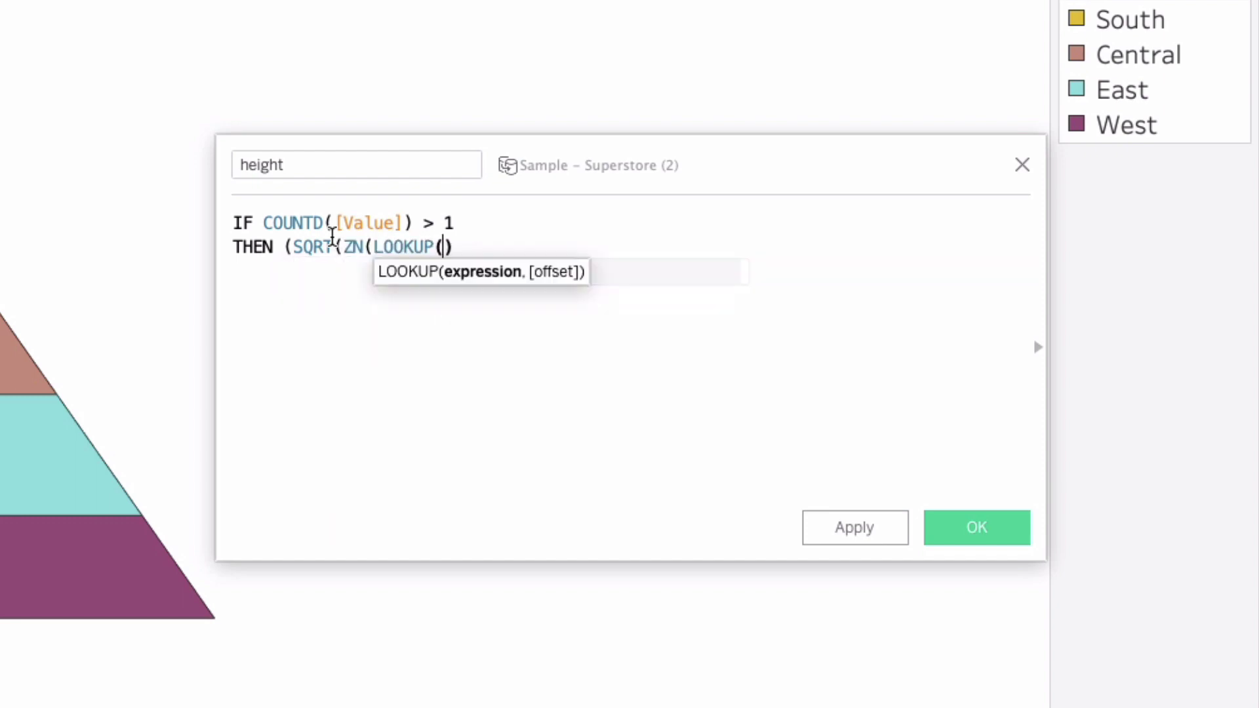
pyautogui.write('_SUM(S')
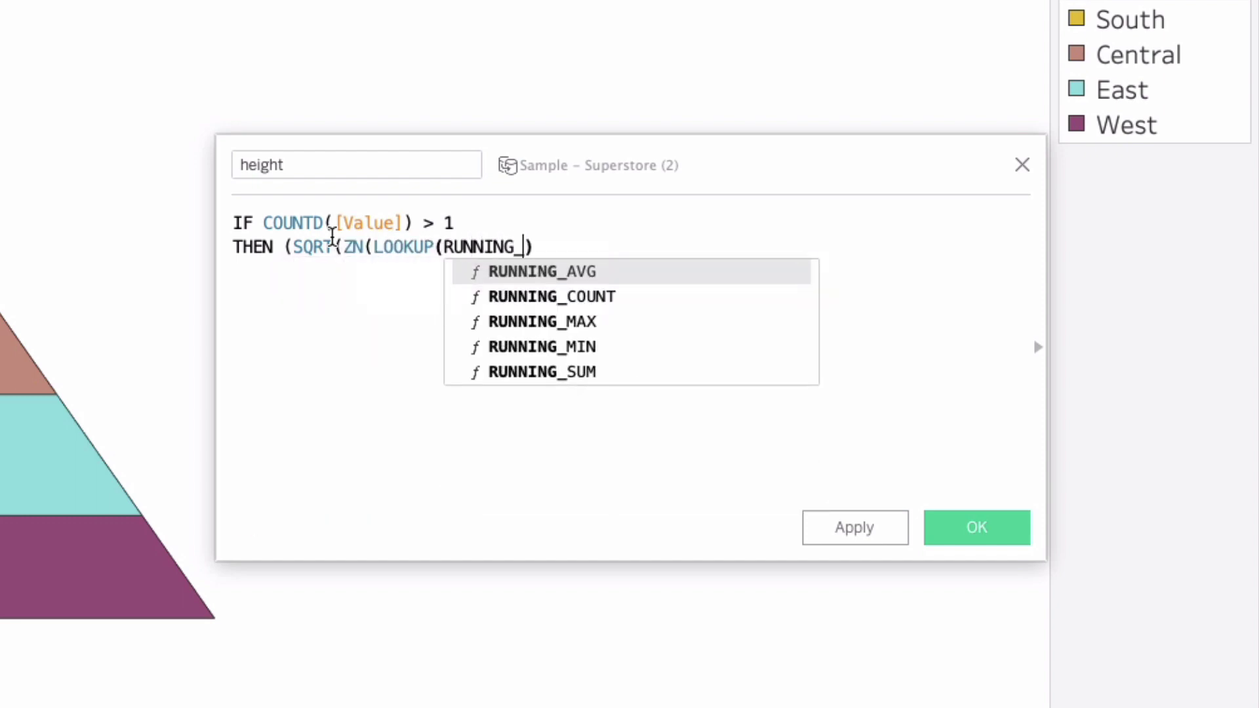
pyautogui.write('a')
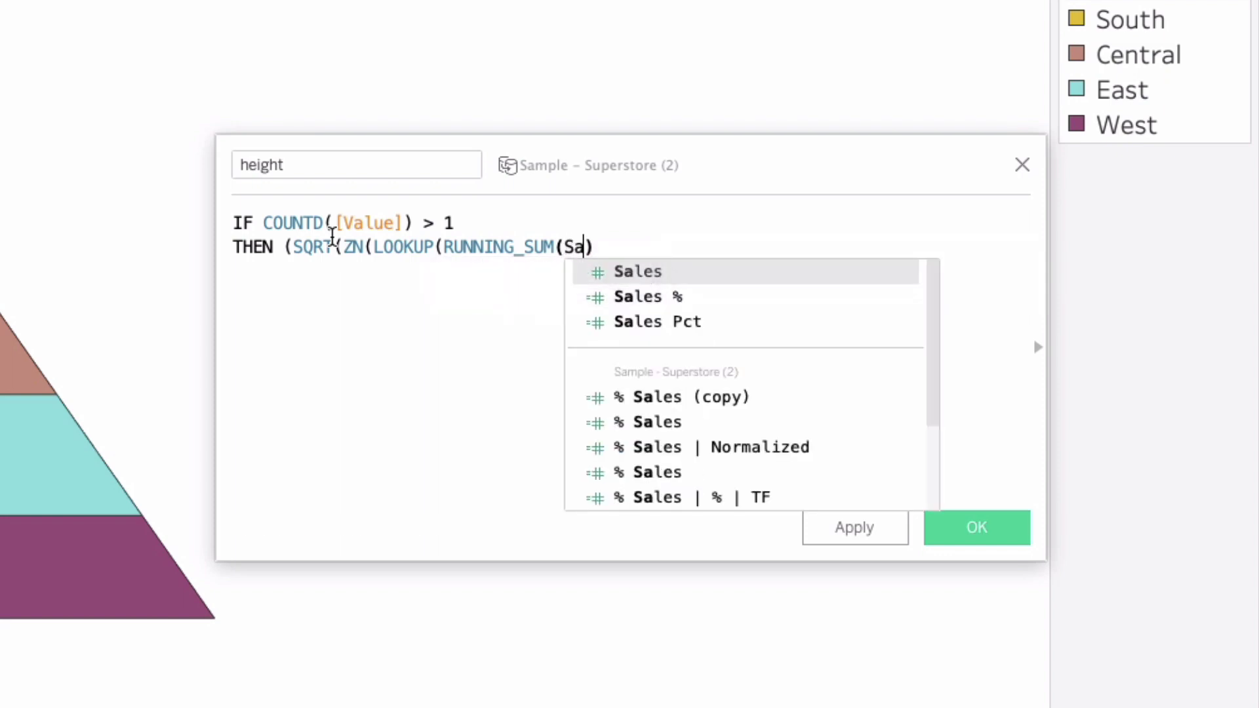
pyautogui.press('Down')
pyautogui.press('Return')
pyautogui.write(')')
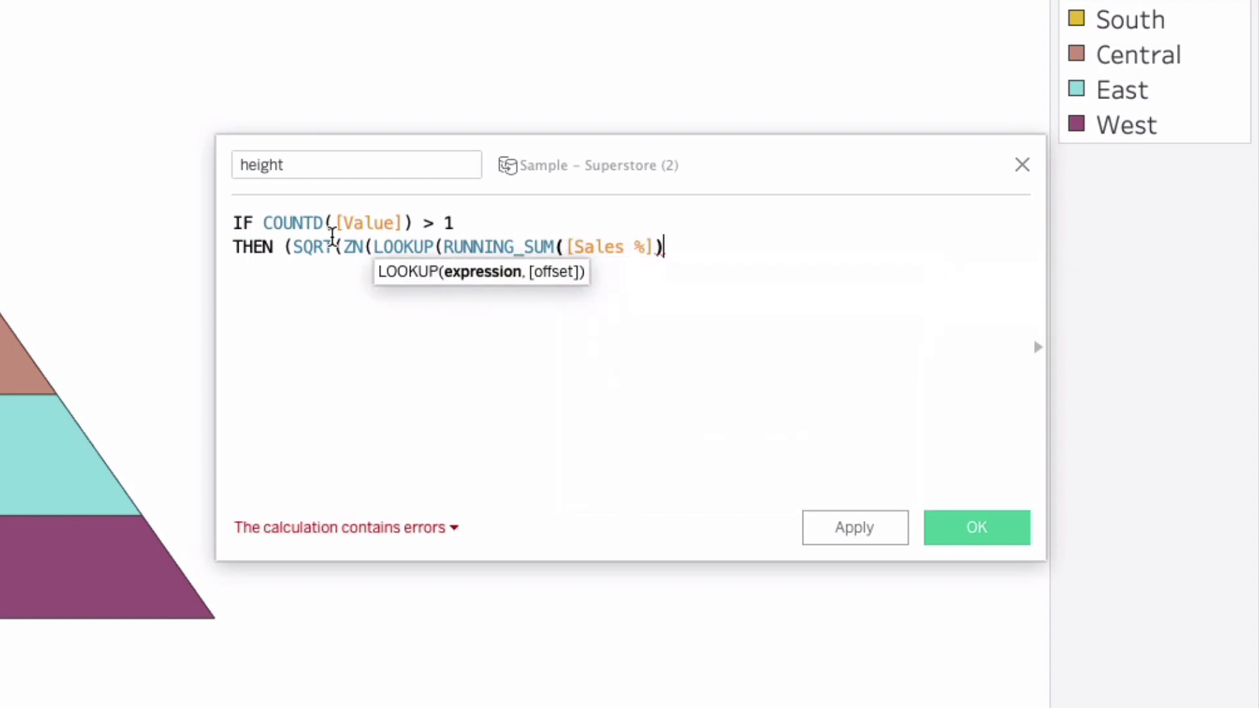
pyautogui.write(', -1)')
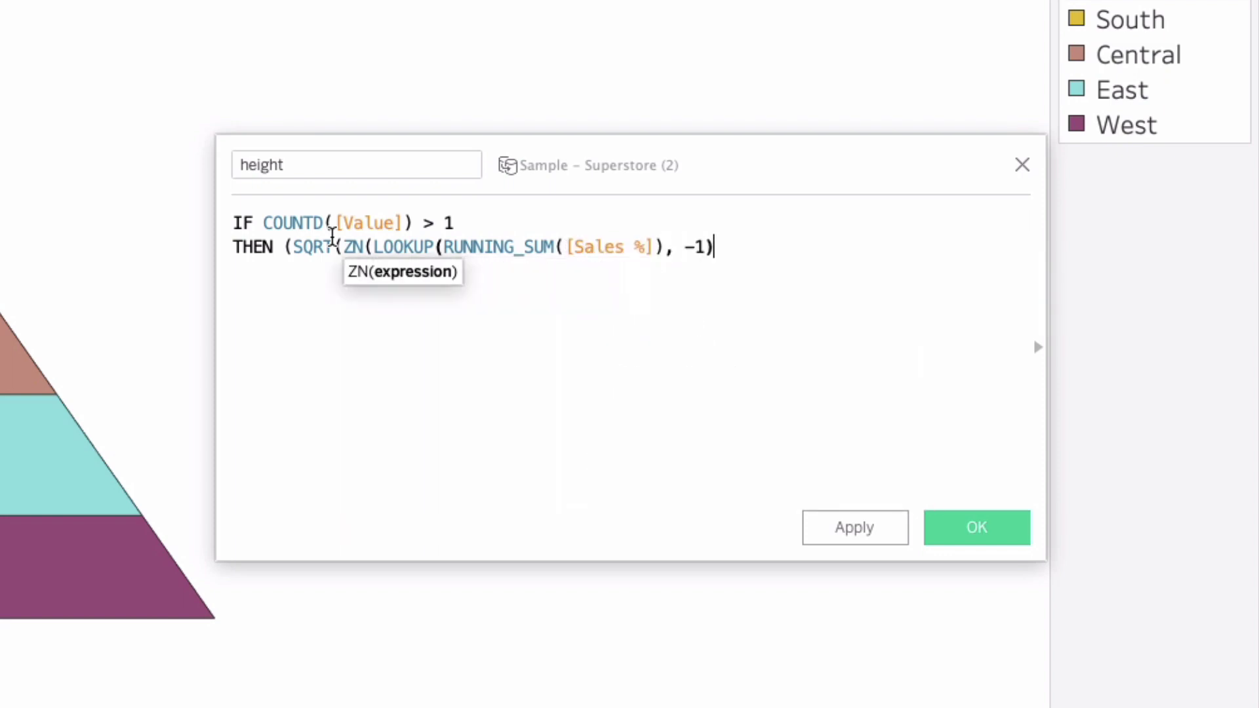
pyautogui.write('))')
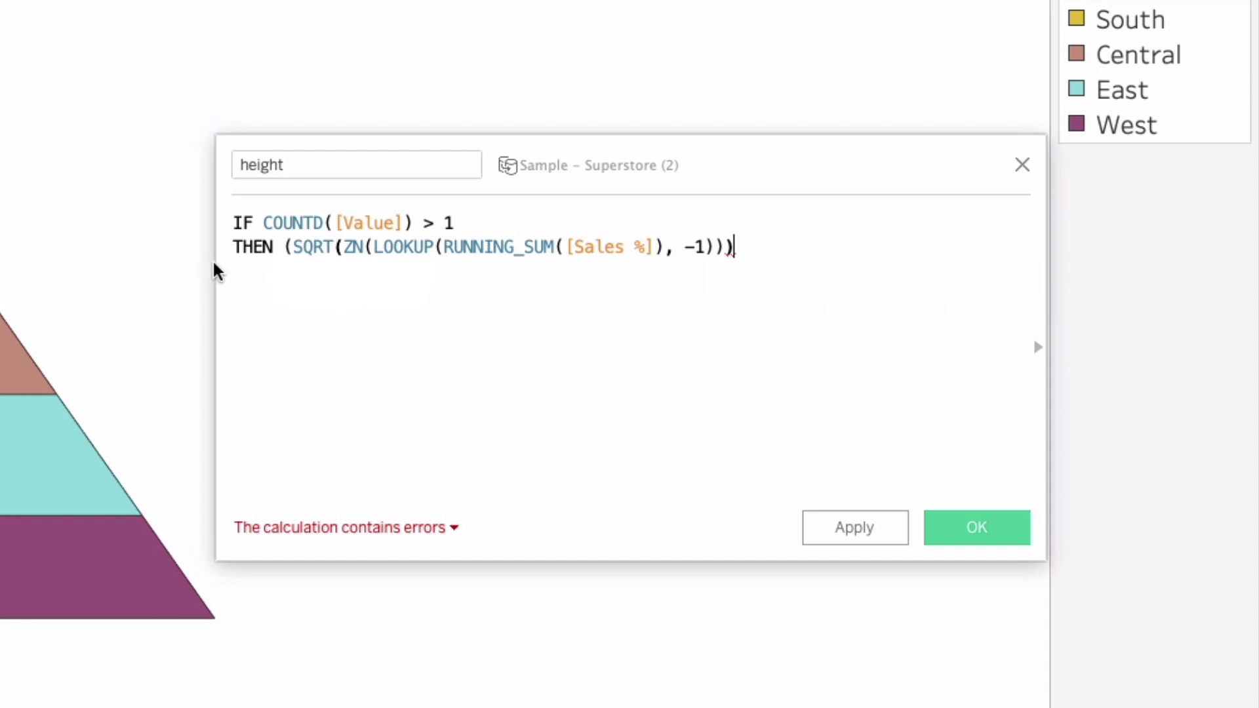
# - Extend the THEN line of the height formula with + SQRT(RUNNING_SUM([Sales %])) and close the outer parenthesis
pyautogui.click(290, 246)
pyautogui.keyDown('shift'); pyautogui.click(498, 274); pyautogui.keyUp('shift')
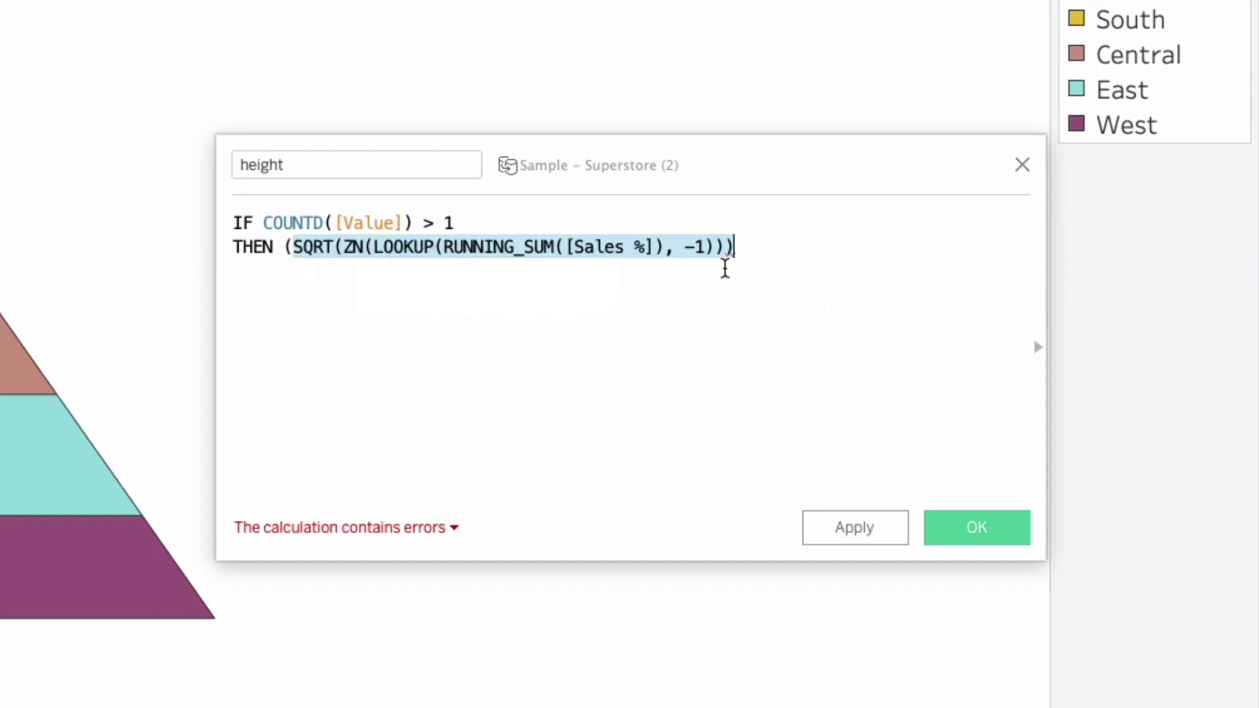
pyautogui.click(753, 251)
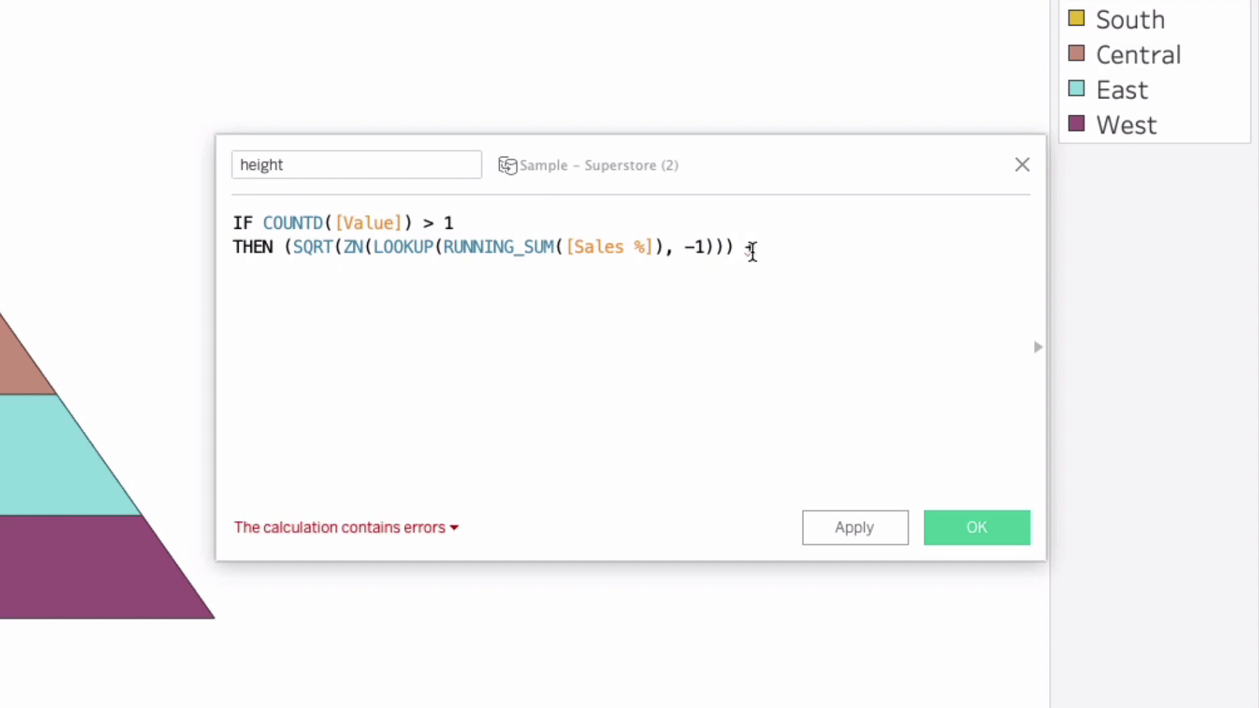
pyautogui.write('/ SQR')
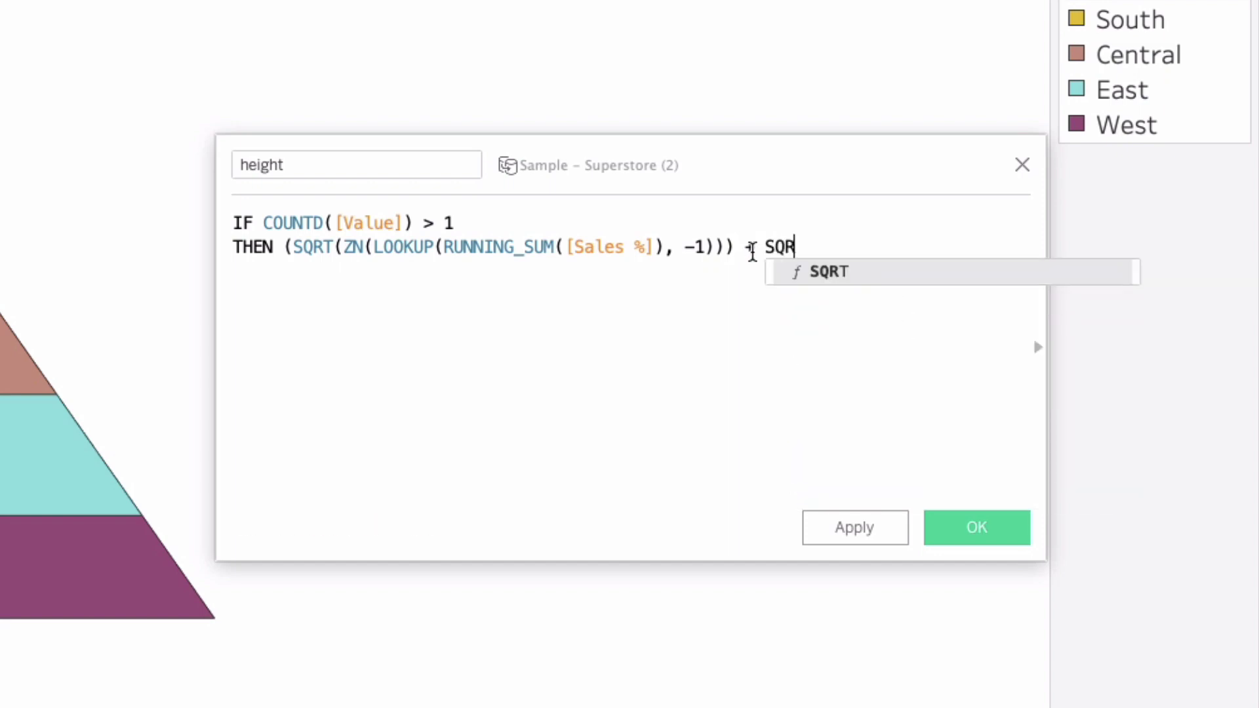
pyautogui.write('T(RUNNING_SUM(')
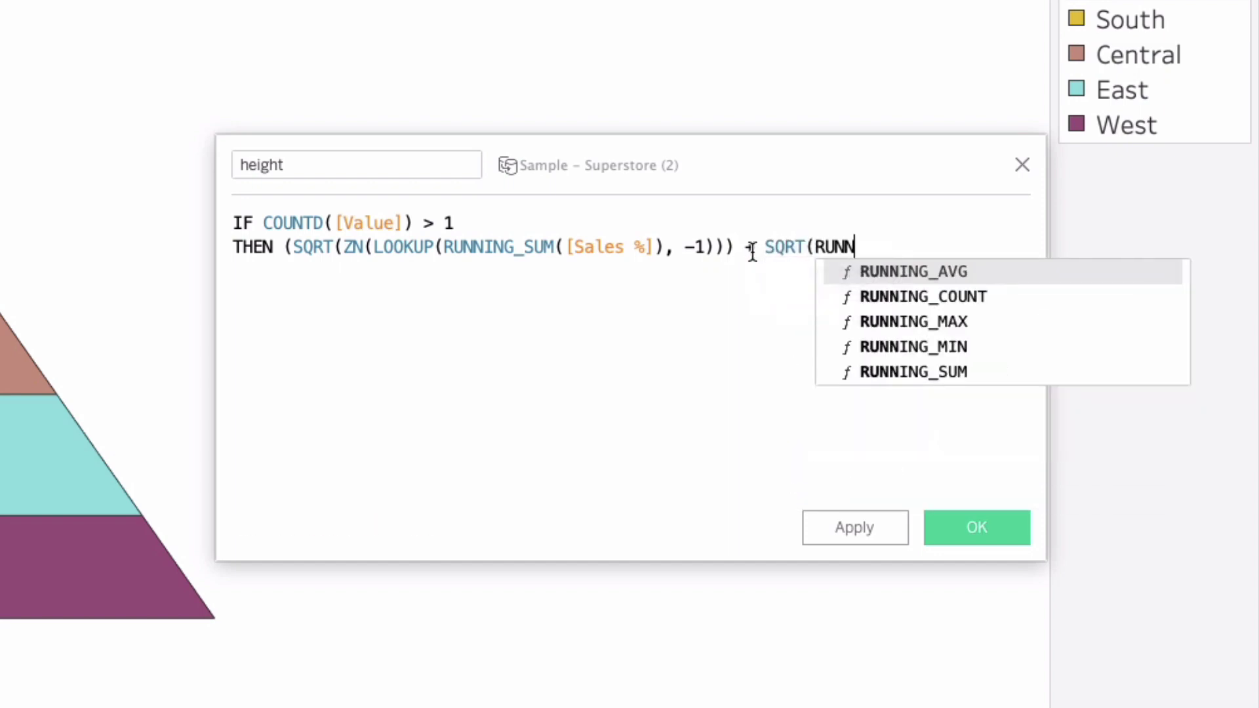
pyautogui.write('Sa')
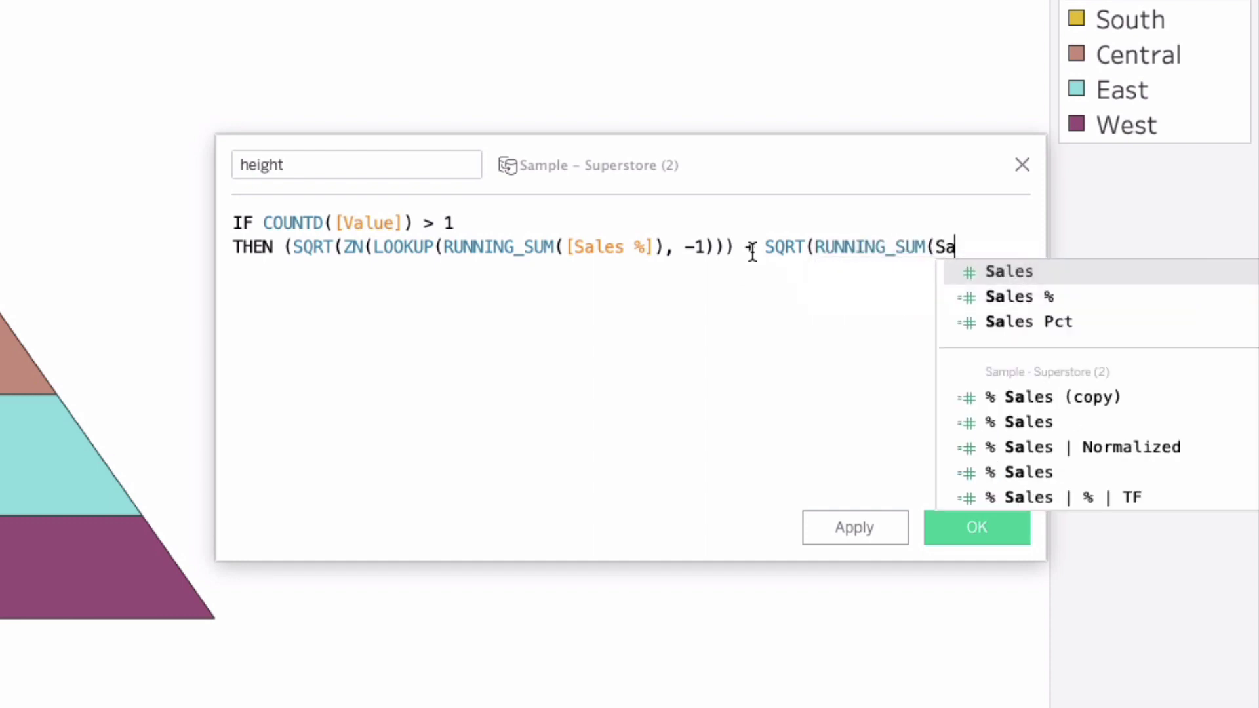
pyautogui.press('Down')
pyautogui.press('Return')
pyautogui.write(')))')
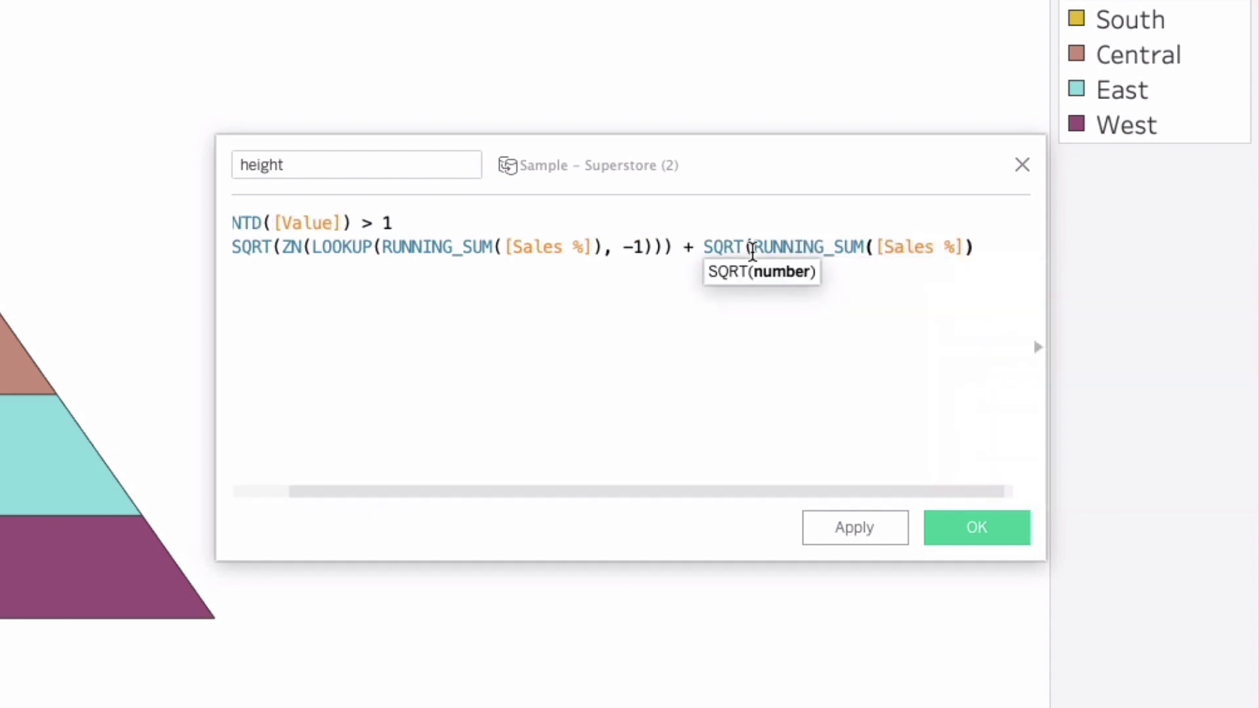
# - Divide the parenthesised sum in the THEN line by 2 and close the height formula with END on a new line
pyautogui.write('/')
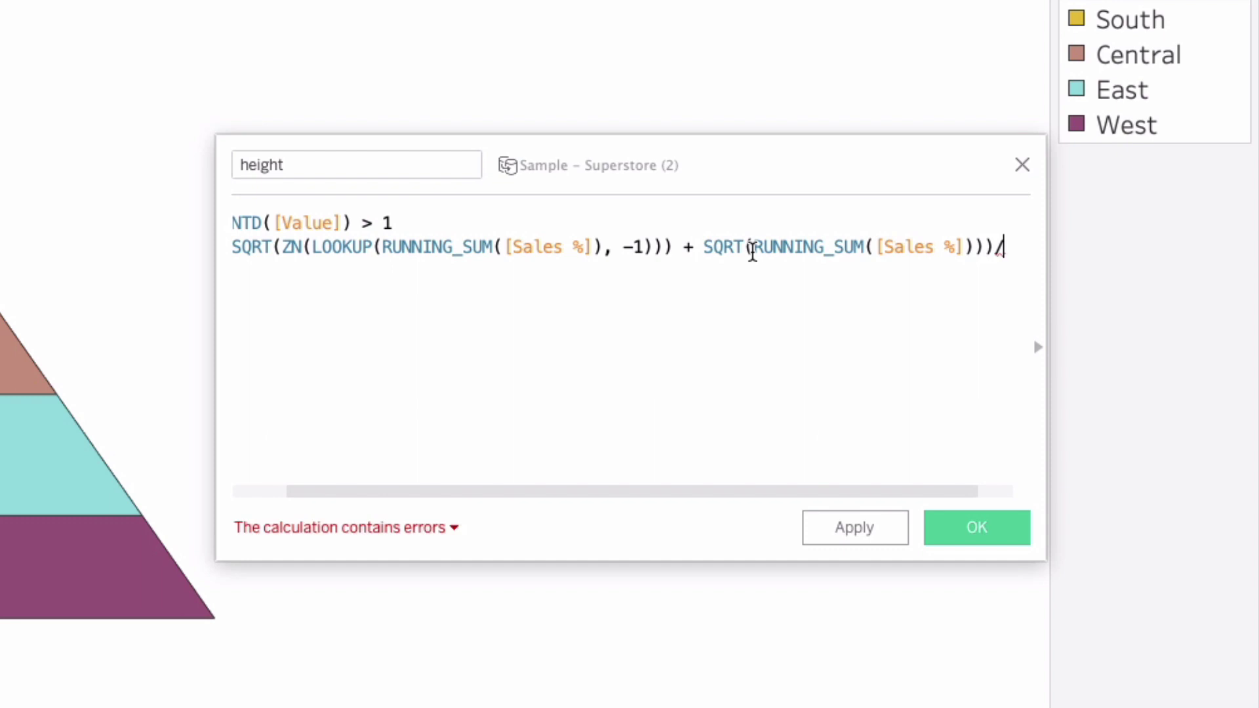
pyautogui.press('Up')
pyautogui.press('Right')
pyautogui.press('Right')
pyautogui.press('Right')
pyautogui.press('Right')
pyautogui.press('Right')
pyautogui.press('Right')
pyautogui.press('Right')
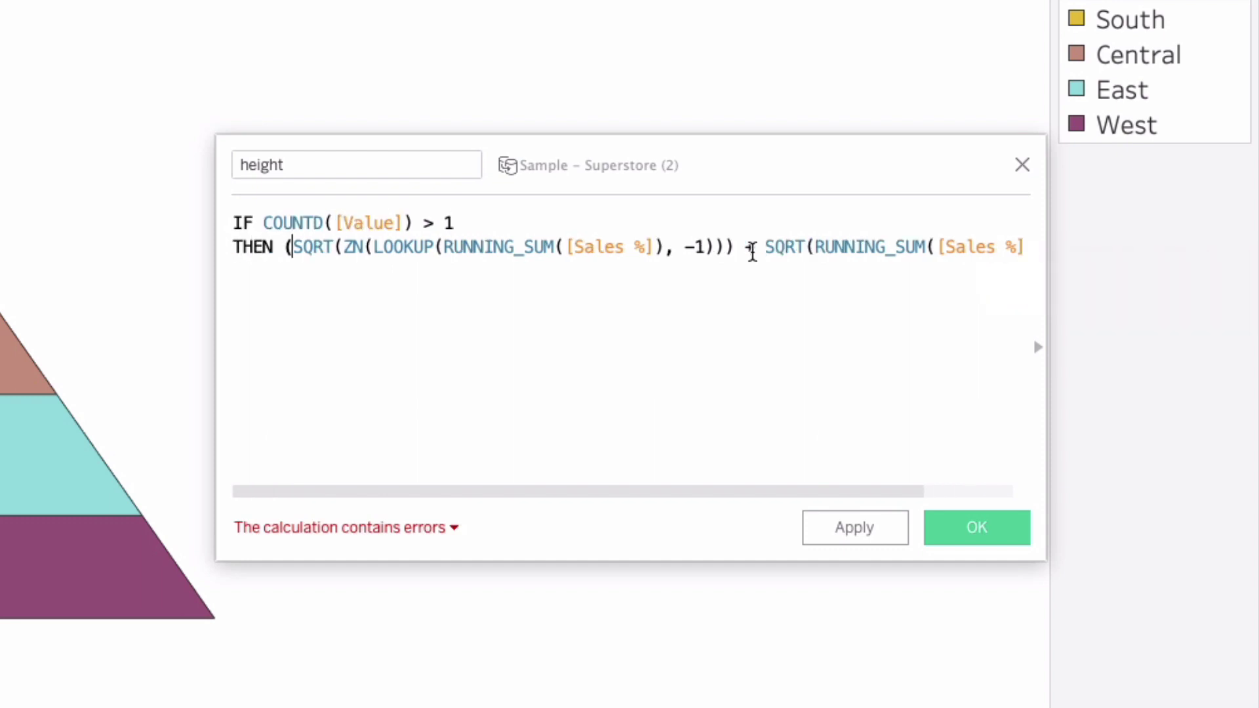
pyautogui.press('End')
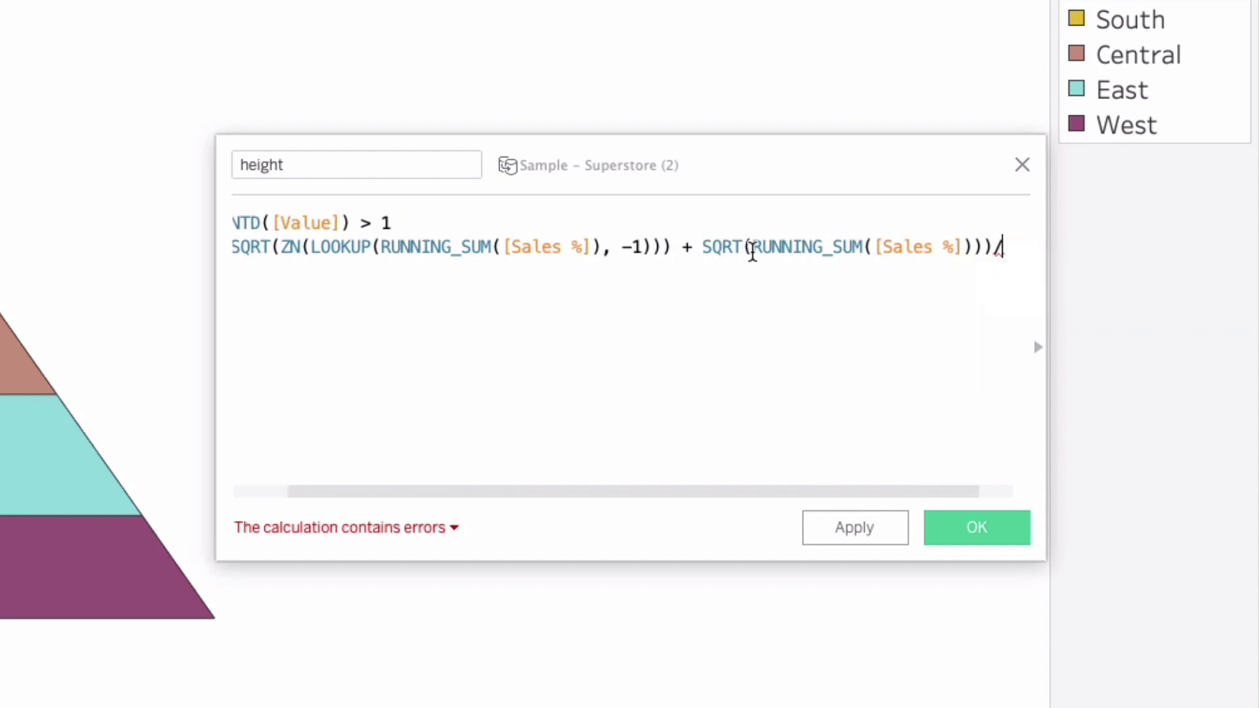
pyautogui.write('2')
pyautogui.press('Return')
pyautogui.write('END')
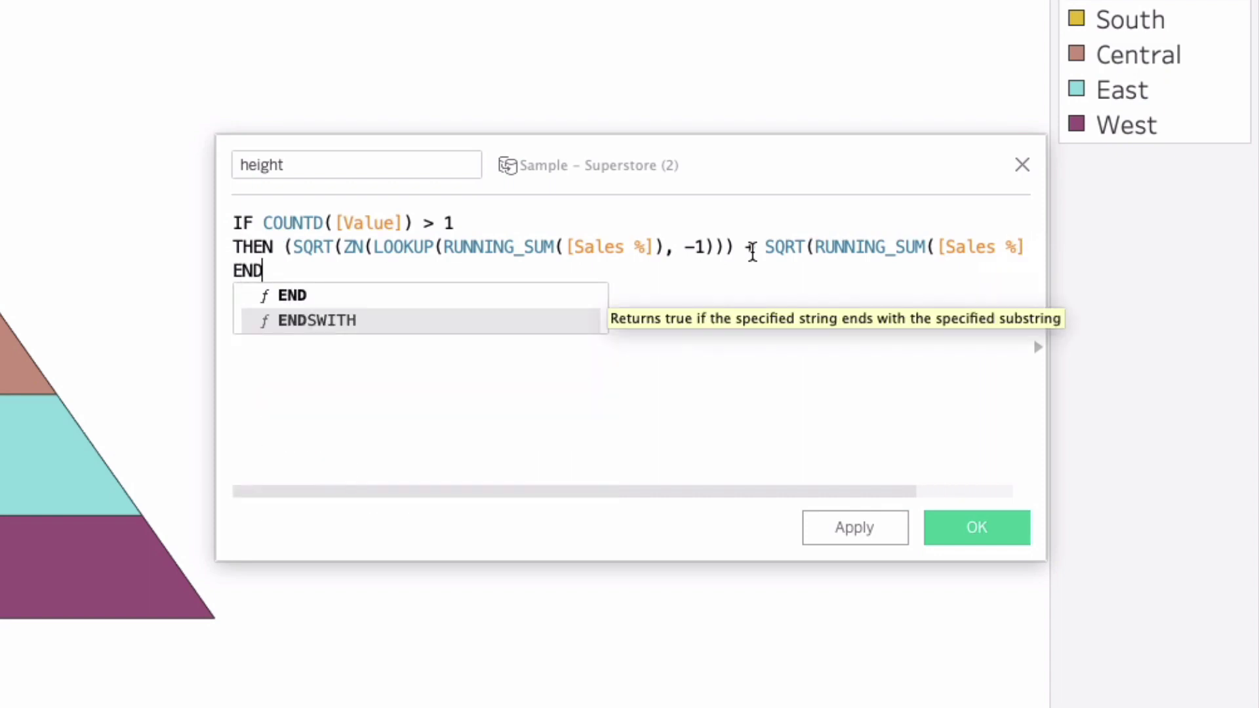
pyautogui.press('Escape')
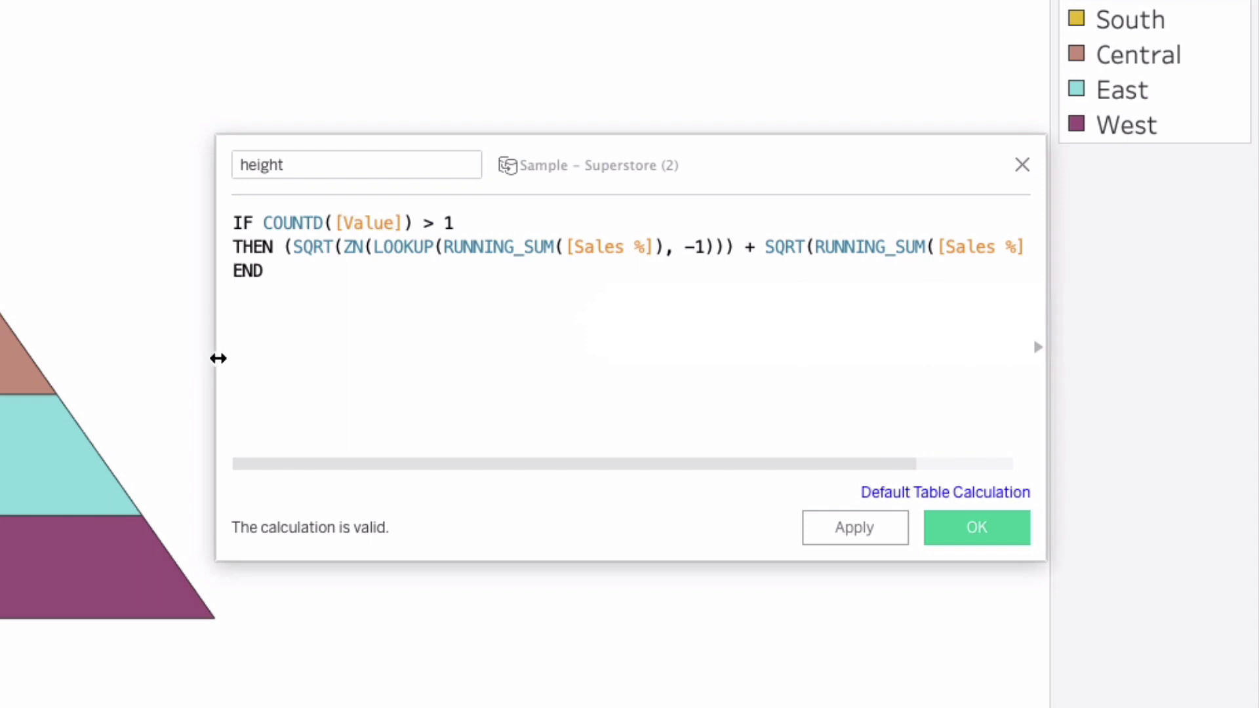
# - Widen the calculation editor and insert the line ELSEIF MIN([Value]) = 0 above END in the height formula
pyautogui.moveTo(218, 358); pyautogui.dragTo(0, 357)
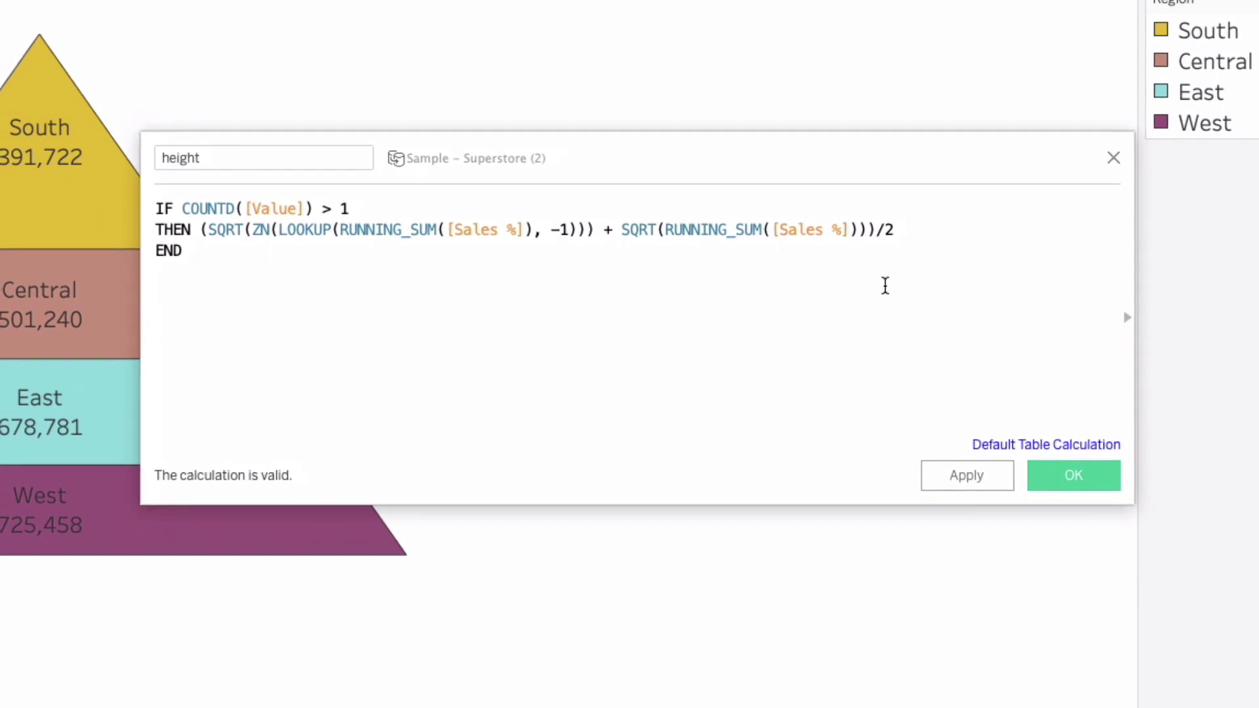
pyautogui.click(921, 237)
pyautogui.click(932, 260)
pyautogui.write('x')
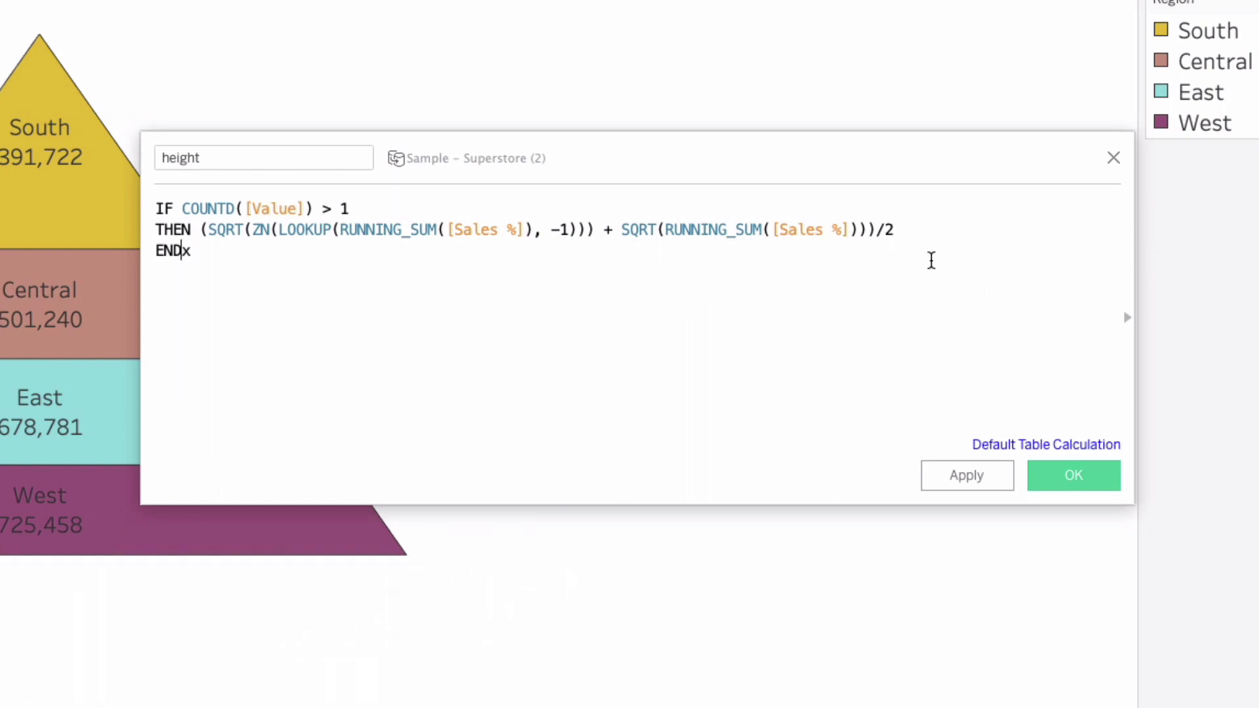
pyautogui.press('BackSpace')
pyautogui.press('Left')
pyautogui.press('Left')
pyautogui.press('Left')
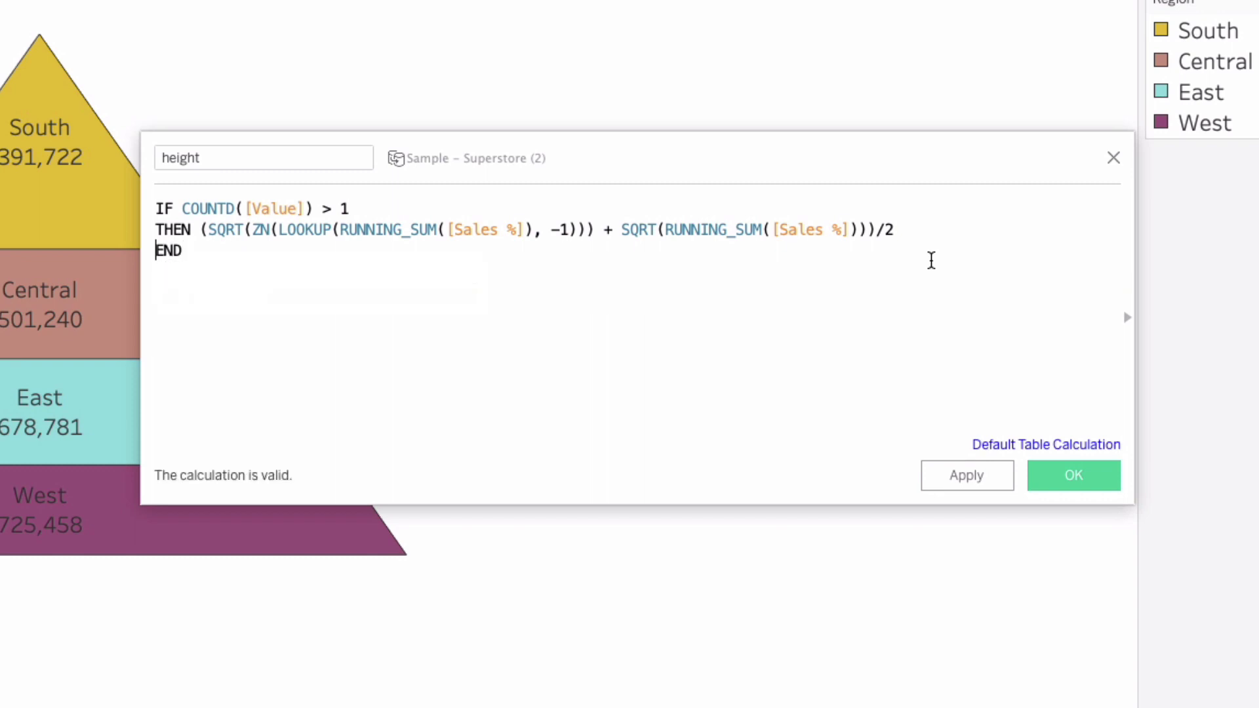
pyautogui.press('Return')
pyautogui.write('ELSEIF MIN(Va')
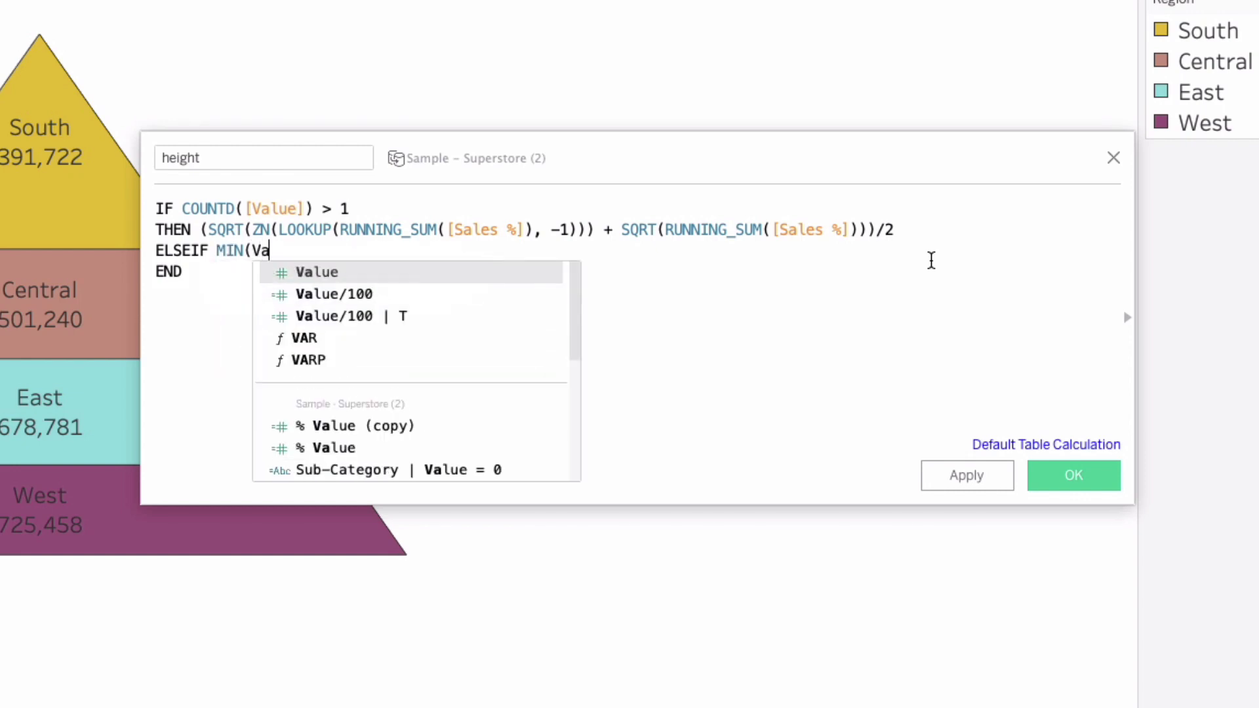
pyautogui.press('Return')
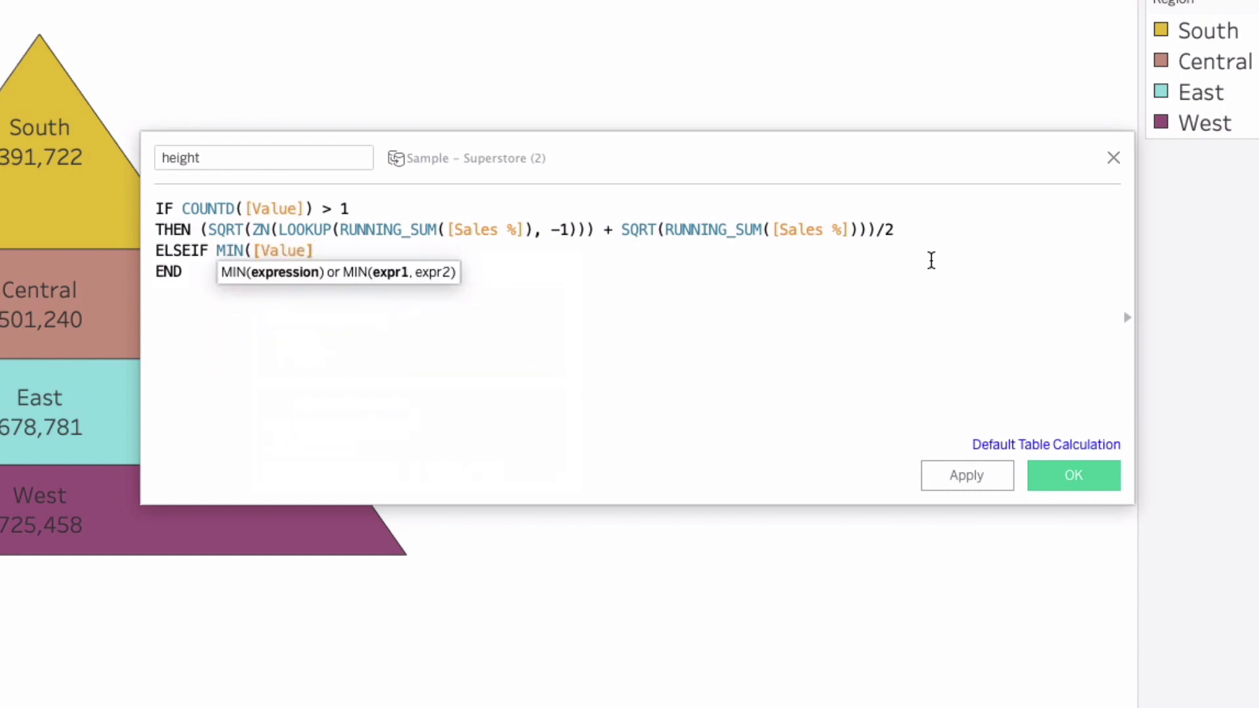
pyautogui.write(') = 0')
# - Add the alternative conditions OR MIN([Value]) = 3 and OR MIN([Value]) = 4 on separate lines below the ELSEIF line
pyautogui.press('Return')
pyautogui.write('OR')
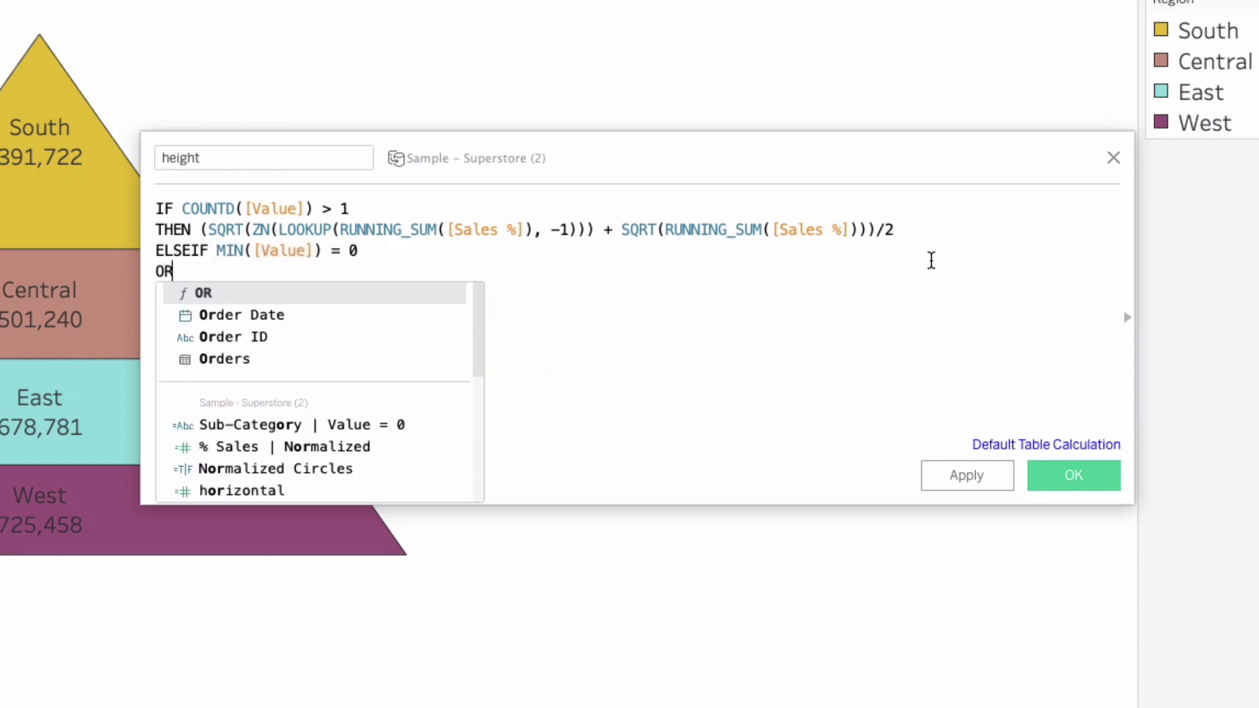
pyautogui.write(' MIN([Va')
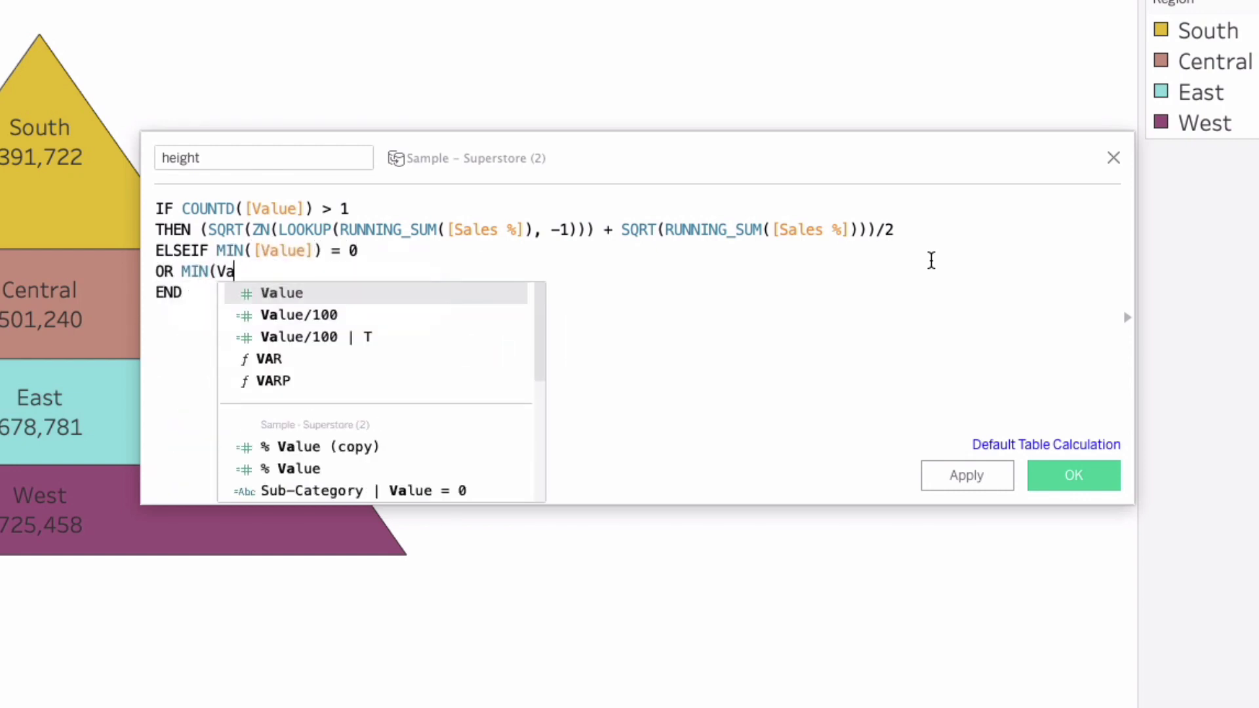
pyautogui.press('Return')
pyautogui.write(') = 3')
pyautogui.press('Return')
pyautogui.write('OR MIN(V')
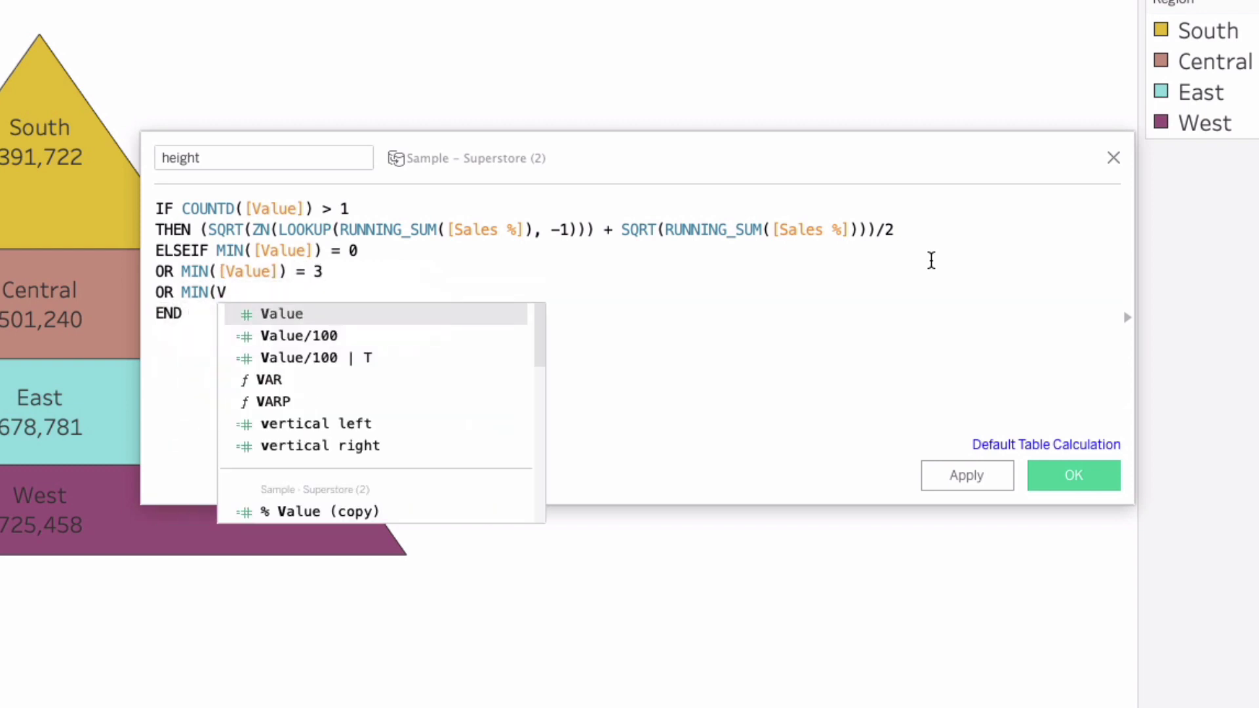
pyautogui.press('Return')
pyautogui.write(') = 4')
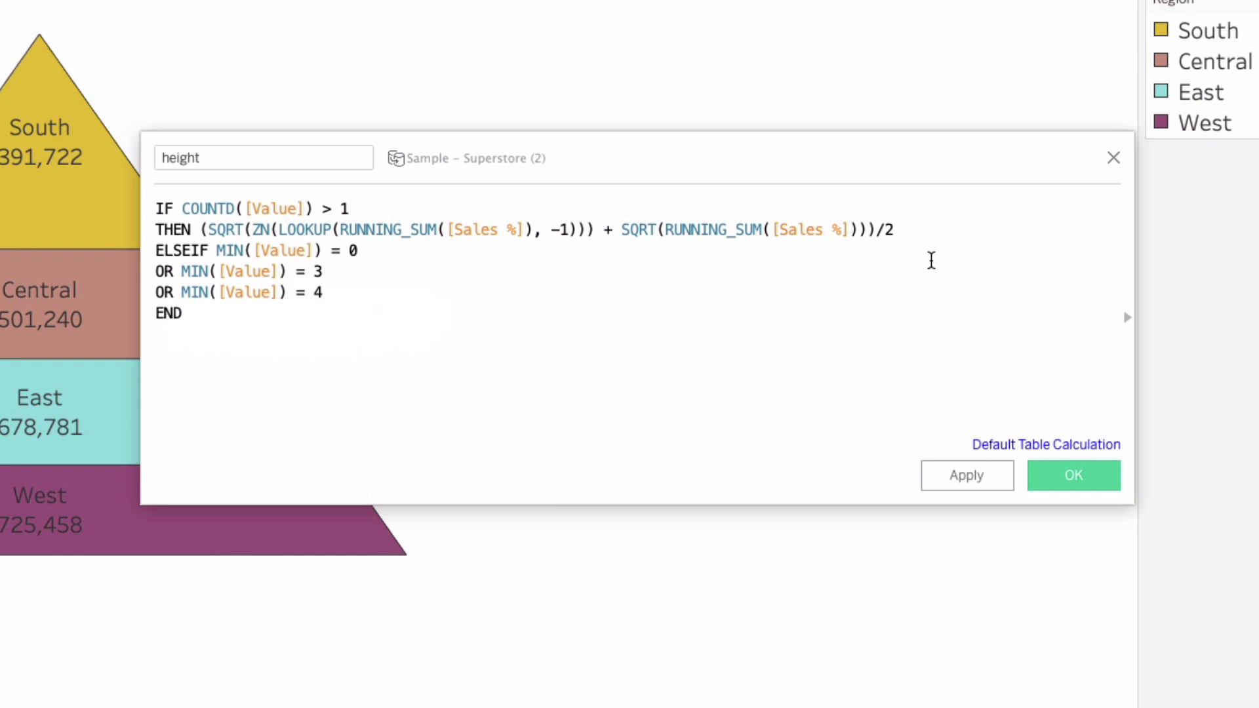
# - Start the THEN line of the ELSEIF branch with the nested functions ZN(LOOKUP(SQRT()
pyautogui.press('Return')
pyautogui.write('THEN ZN')
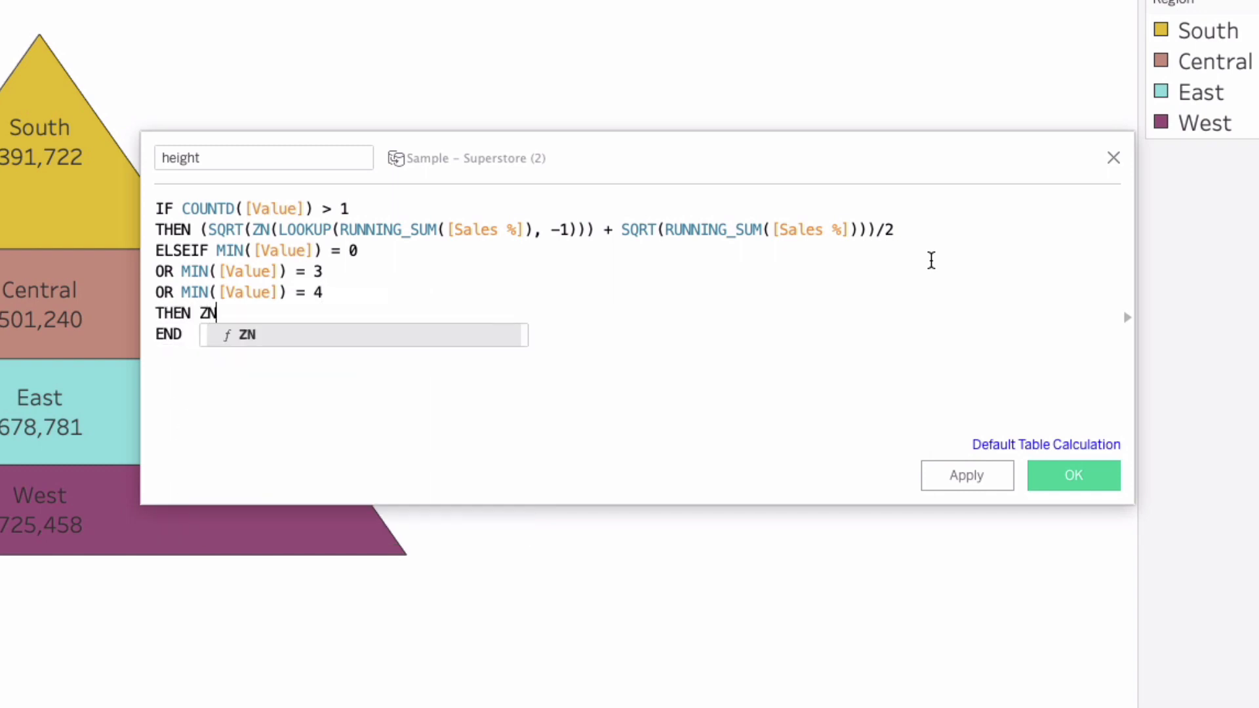
pyautogui.write('(LOOK')
pyautogui.press('Return')
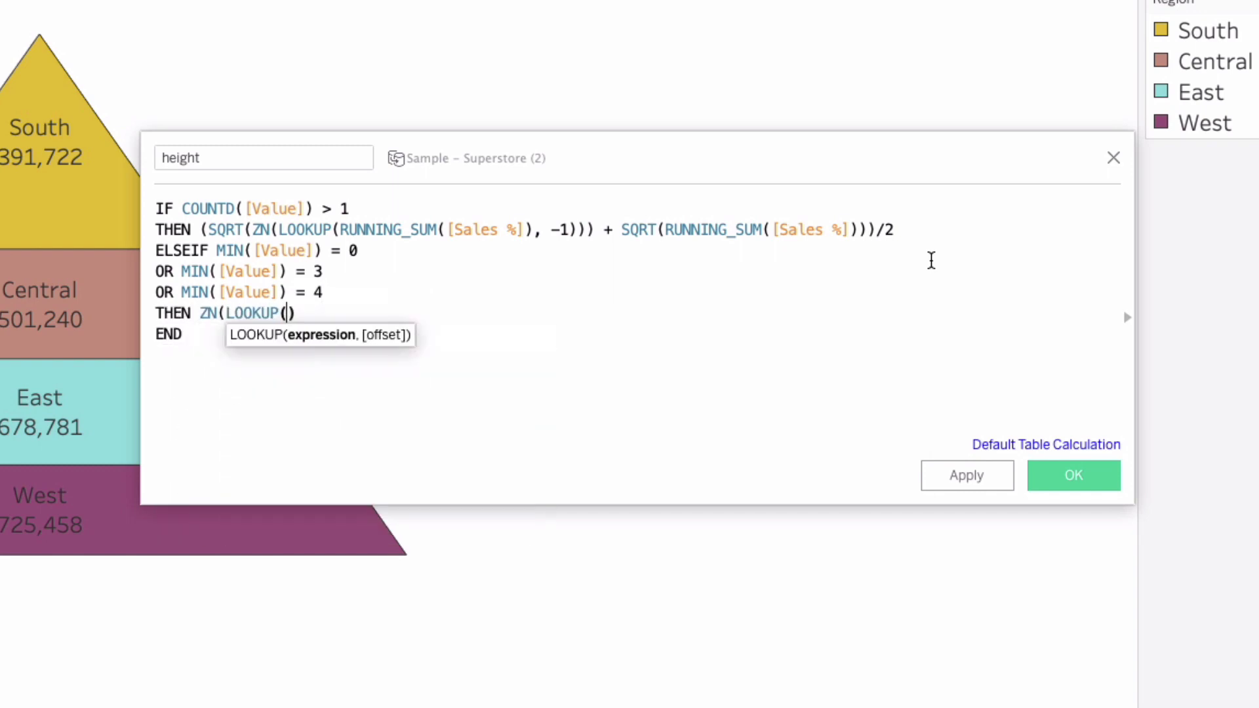
pyautogui.write('SQR')
pyautogui.press('Return')
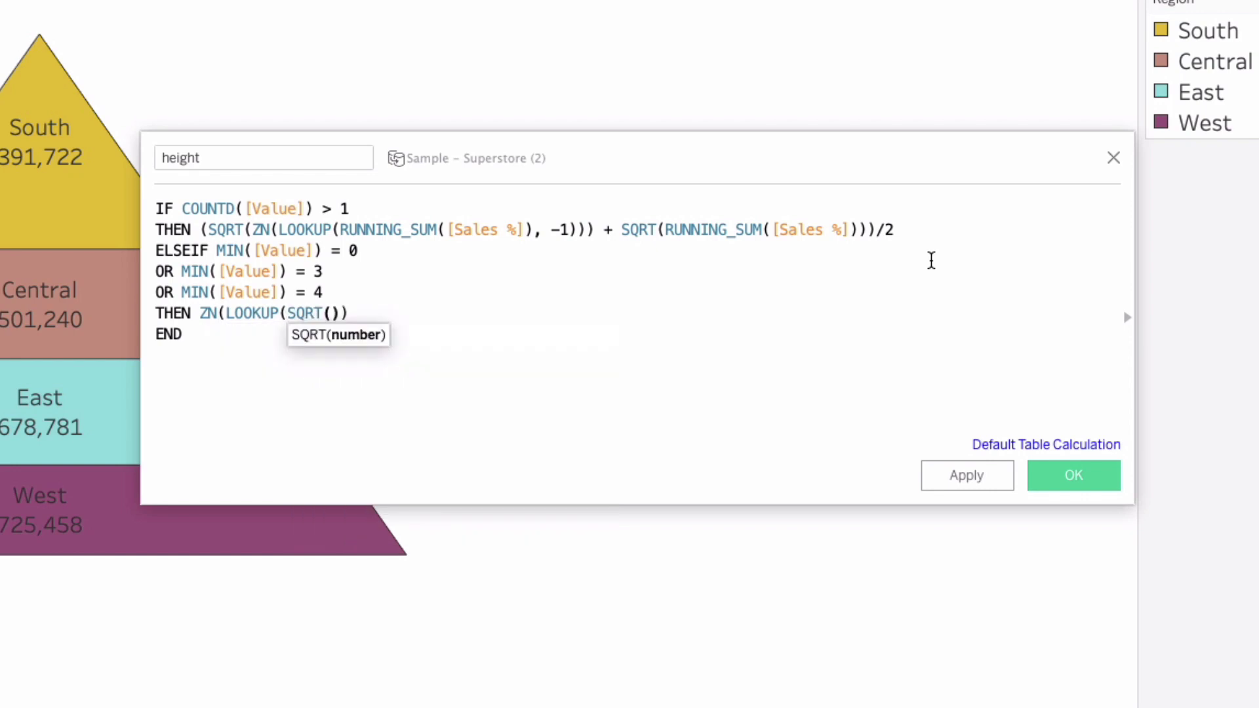
# - Fill the nested SQRT with RUNNING_SUM([Sales %]), give LOOKUP an offset of -1, and close the ZN parenthesis
pyautogui.write('RUN')
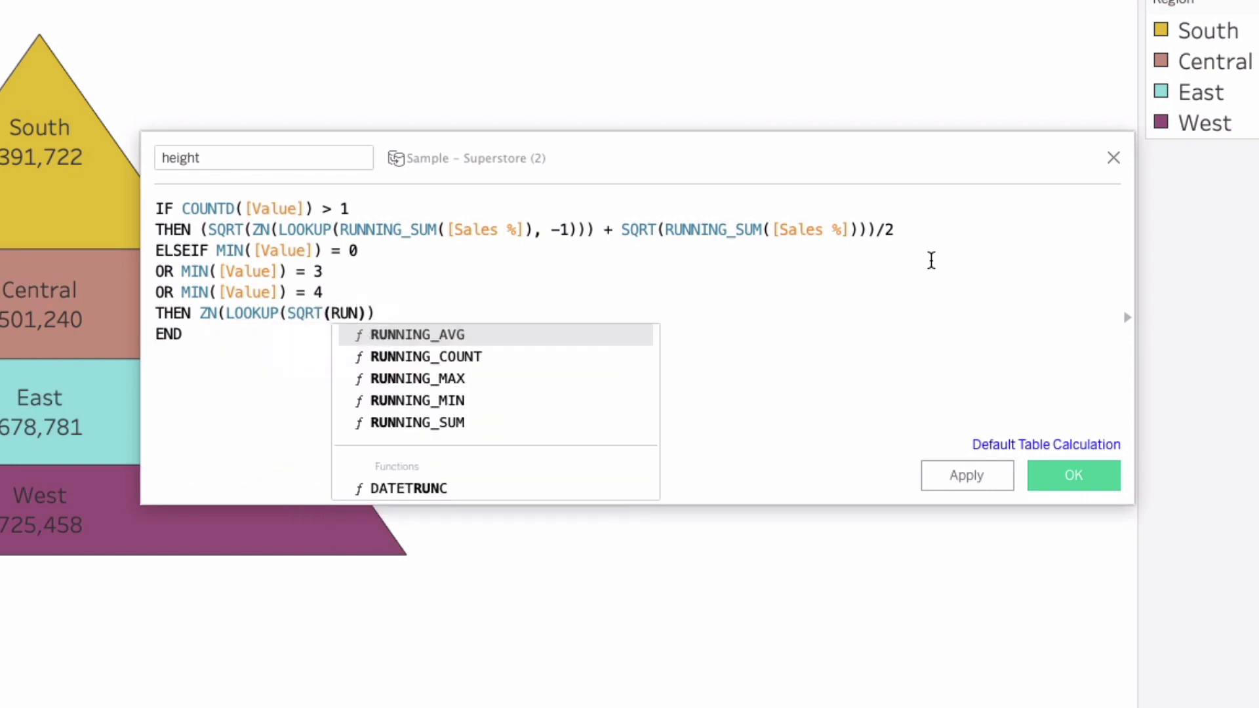
pyautogui.press('Down')
pyautogui.press('Down')
pyautogui.press('Down')
pyautogui.press('Down')
pyautogui.press('Return')
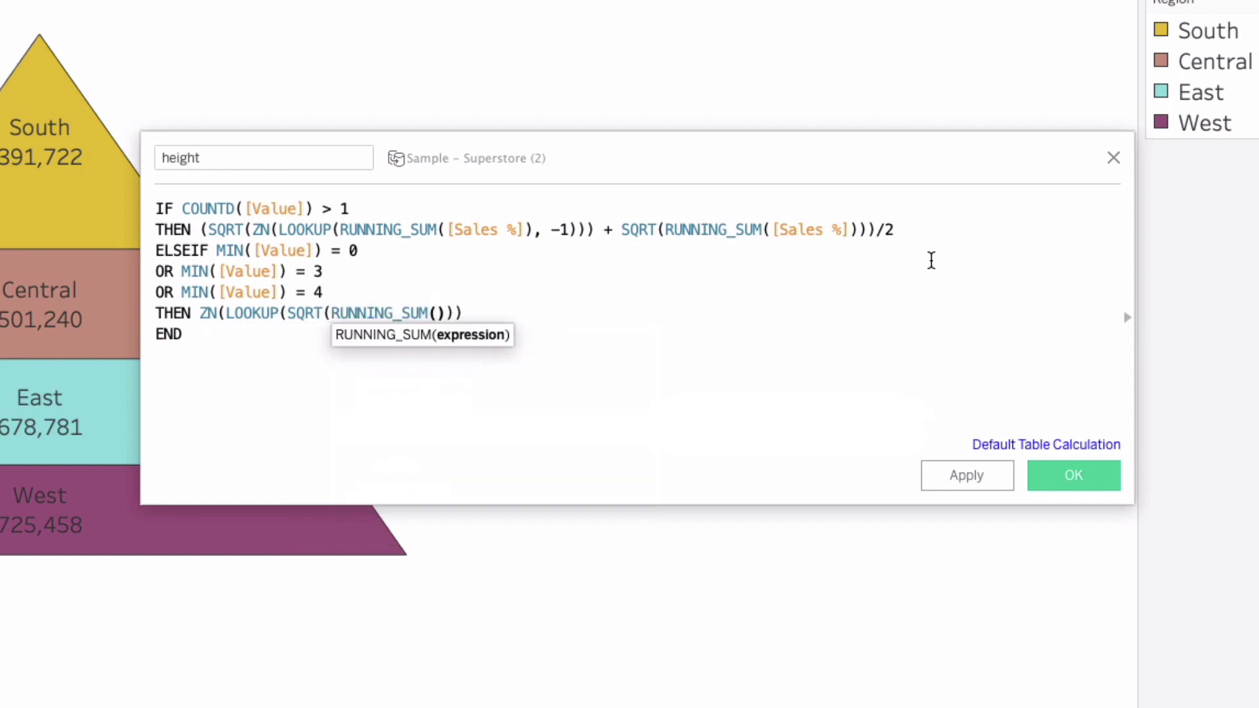
pyautogui.write('S')
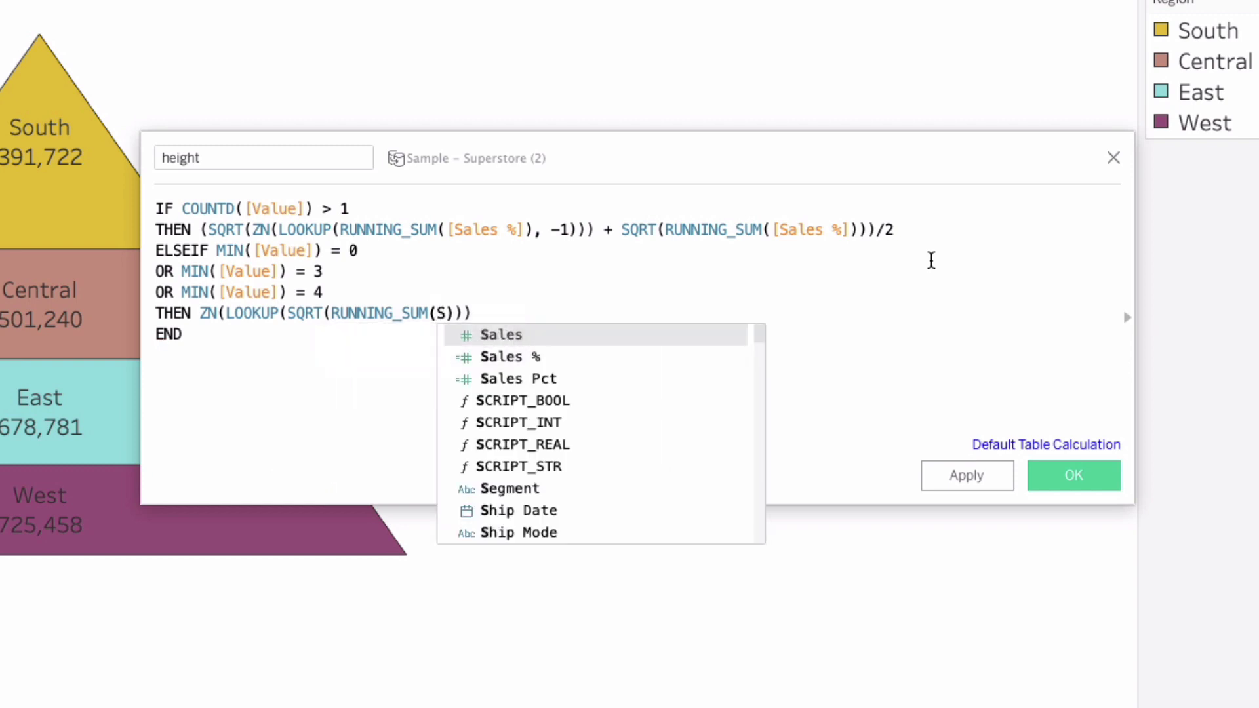
pyautogui.press('Down')
pyautogui.press('Return')
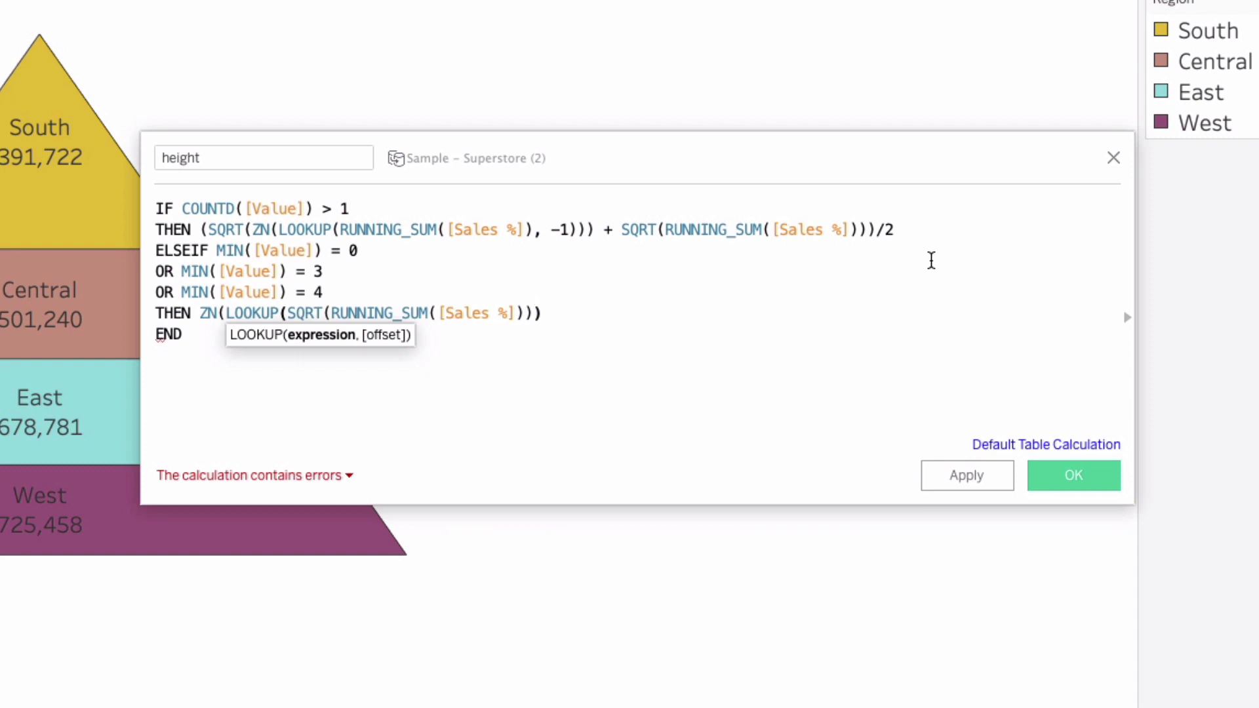
pyautogui.press('Left')
pyautogui.press('Right')
pyautogui.write(', -1)')
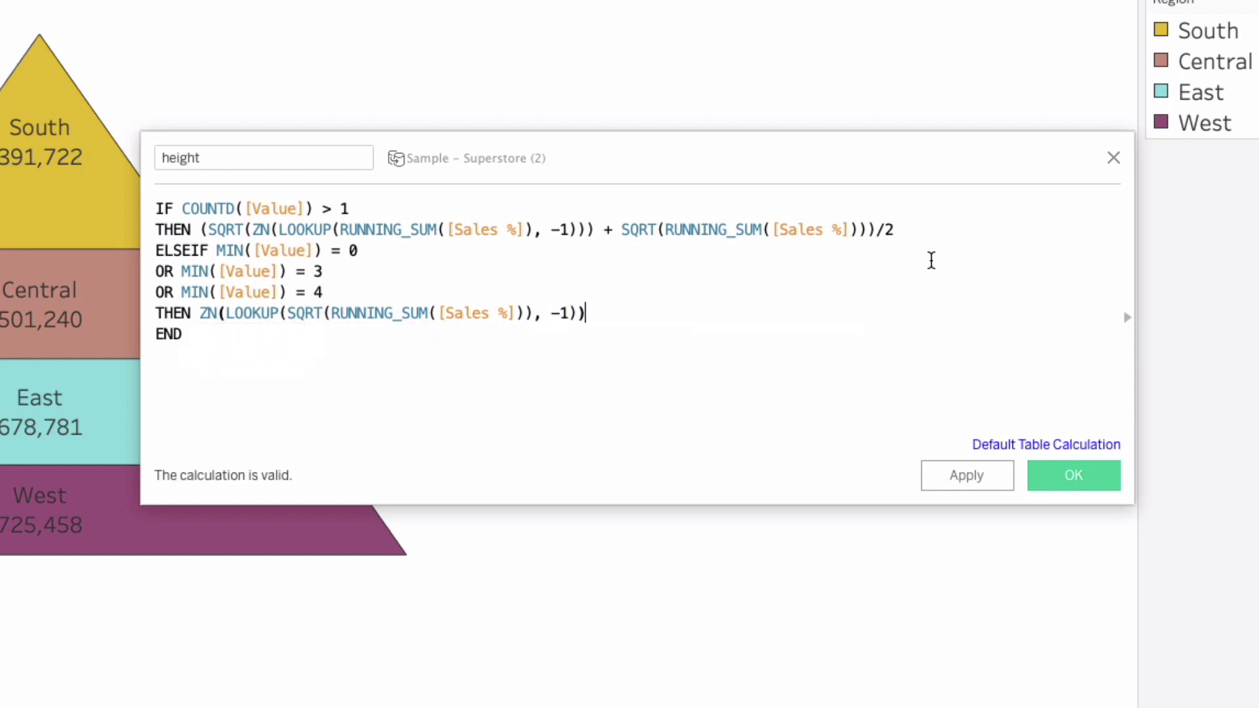
# - Add the line ELSE SQRT(RUNNING_SUM([Sales %])) above END and save the height calculation
pyautogui.press('Return')
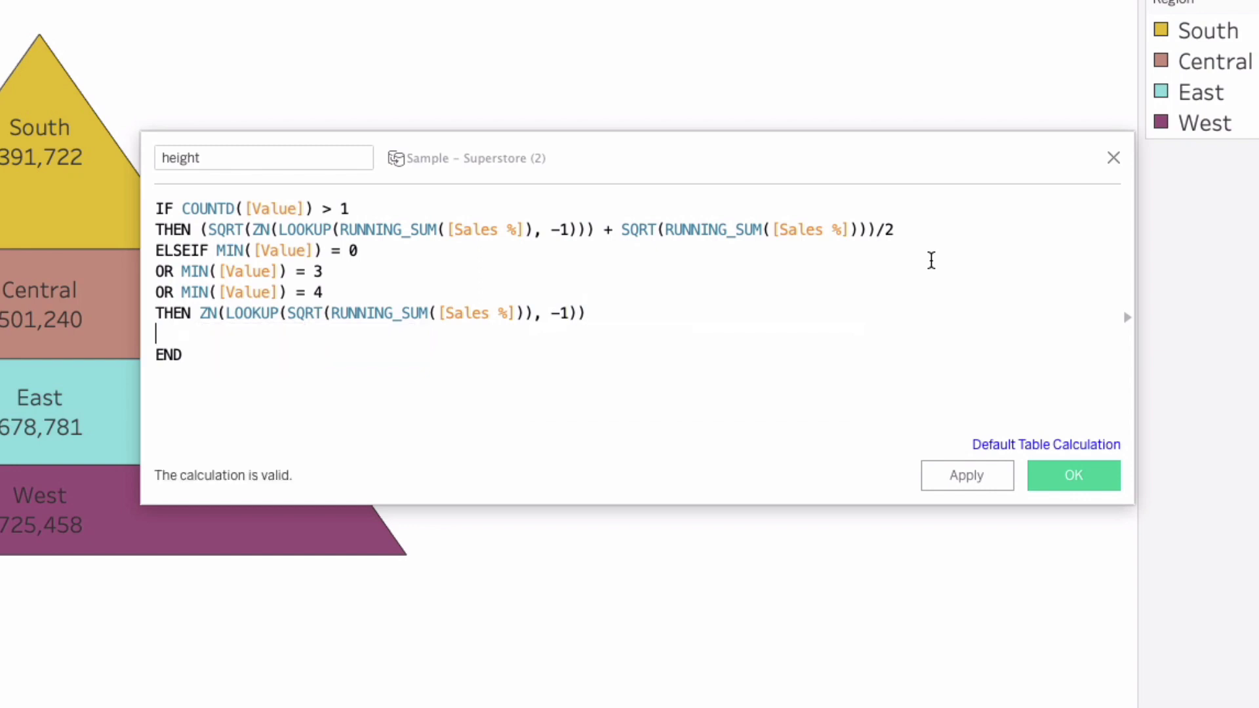
pyautogui.write('ELSE')
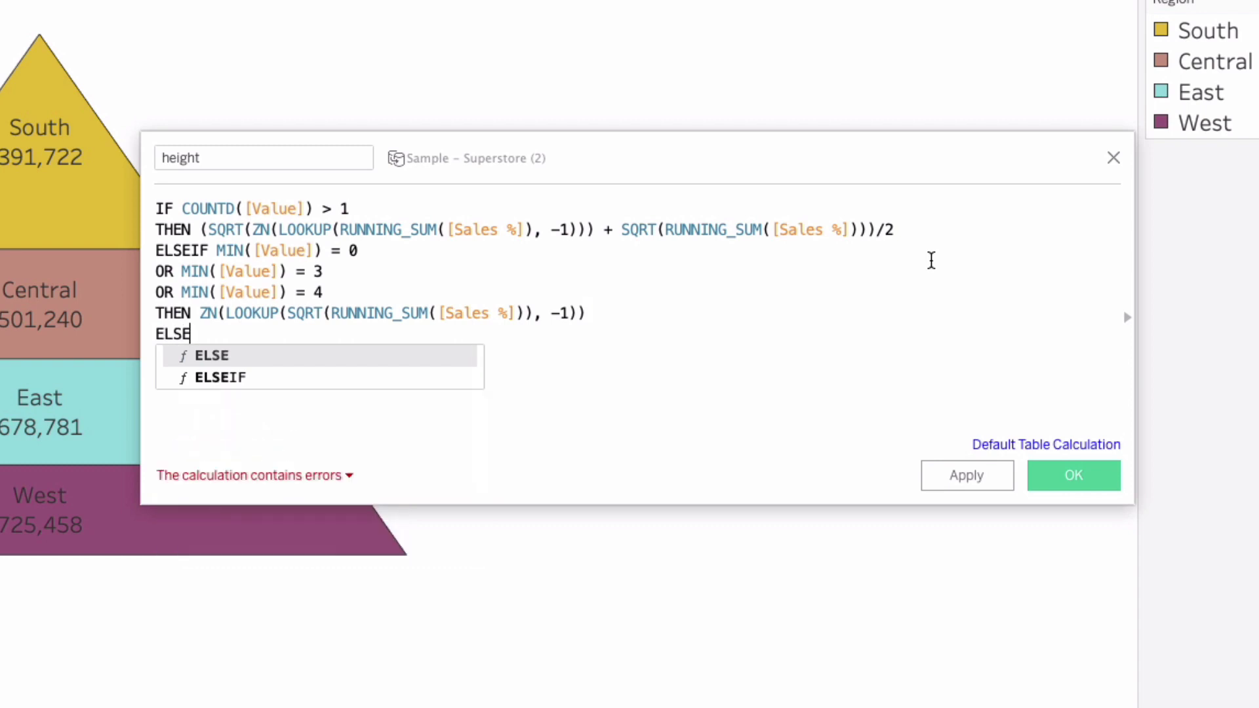
pyautogui.write(' SQR')
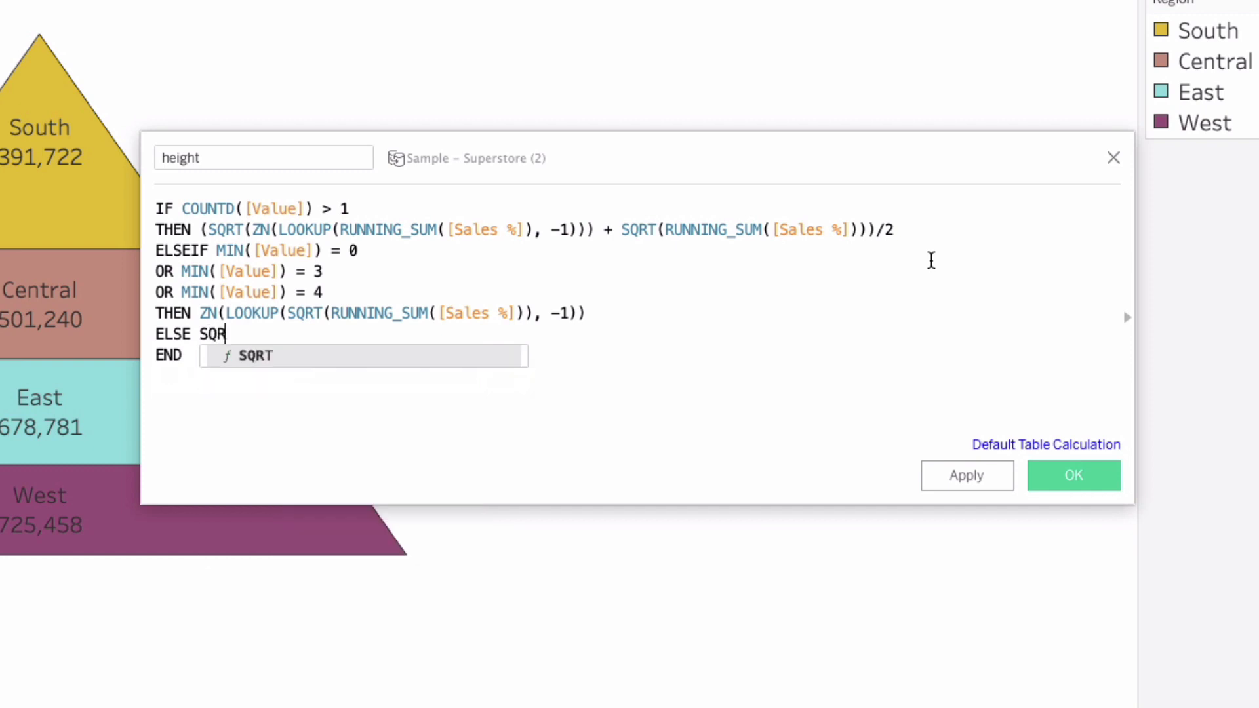
pyautogui.write('T(RUNNING')
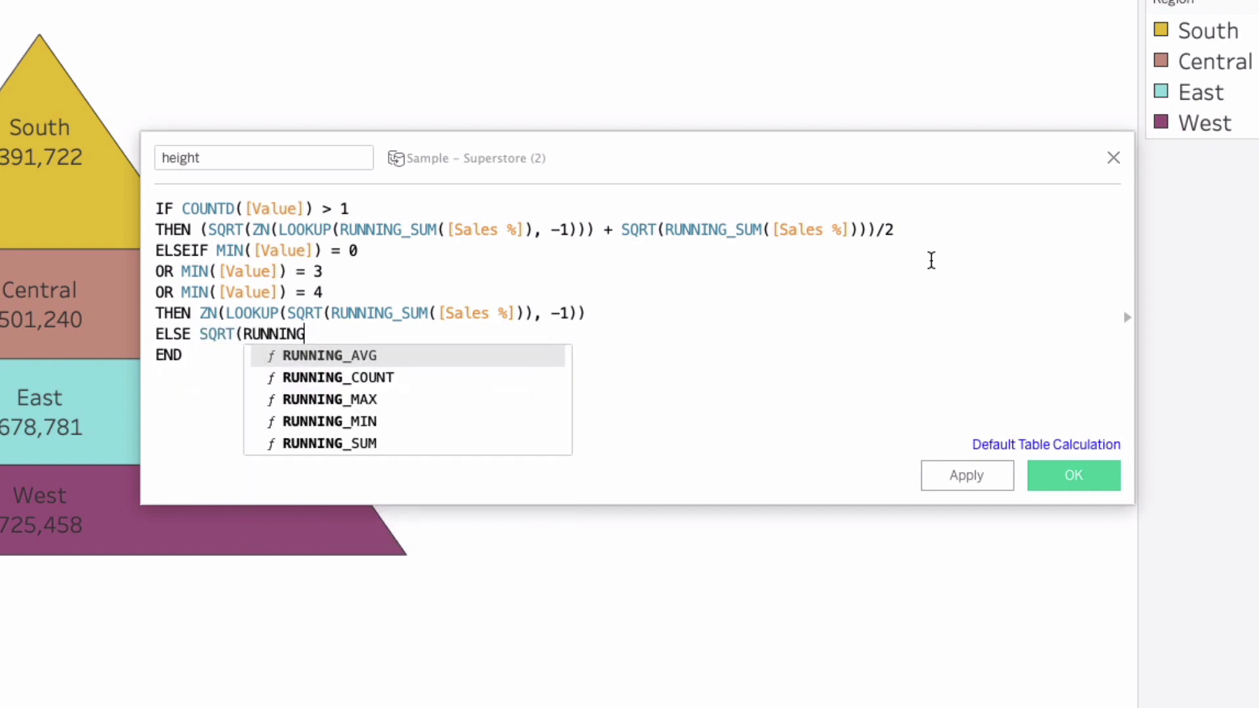
pyautogui.write('_SUM(Sa')
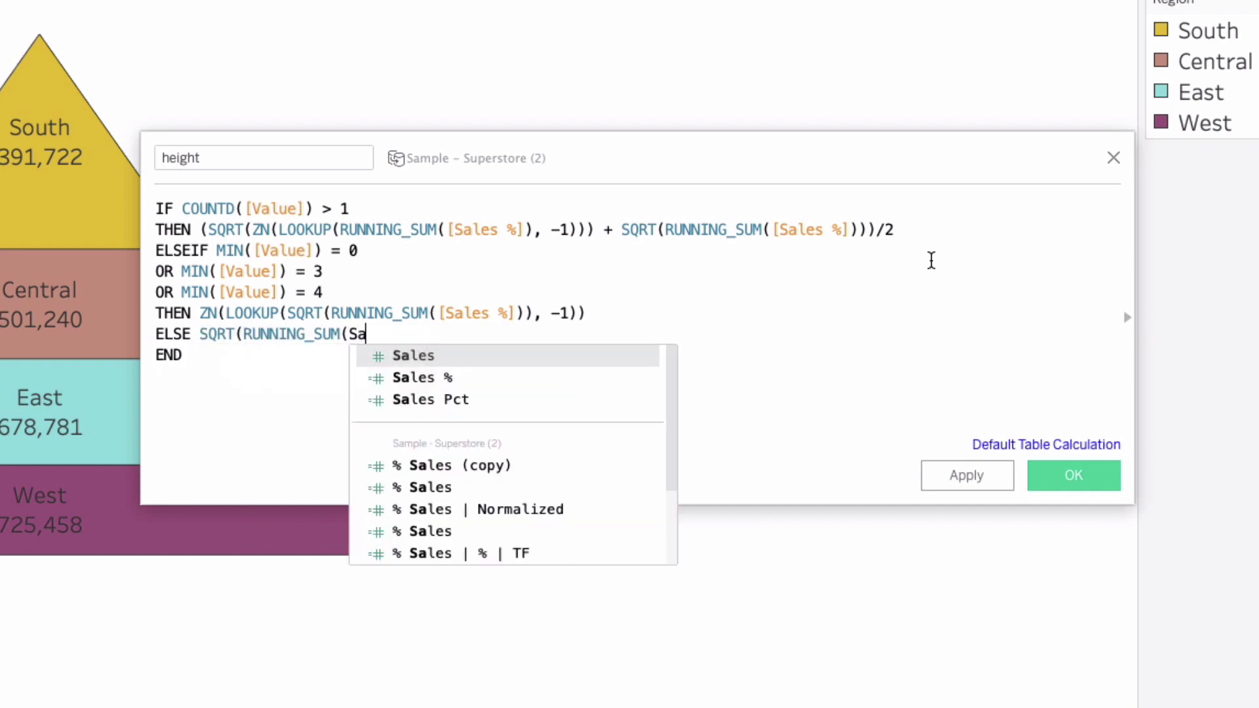
pyautogui.press('Down')
pyautogui.press('Return')
pyautogui.write('))')
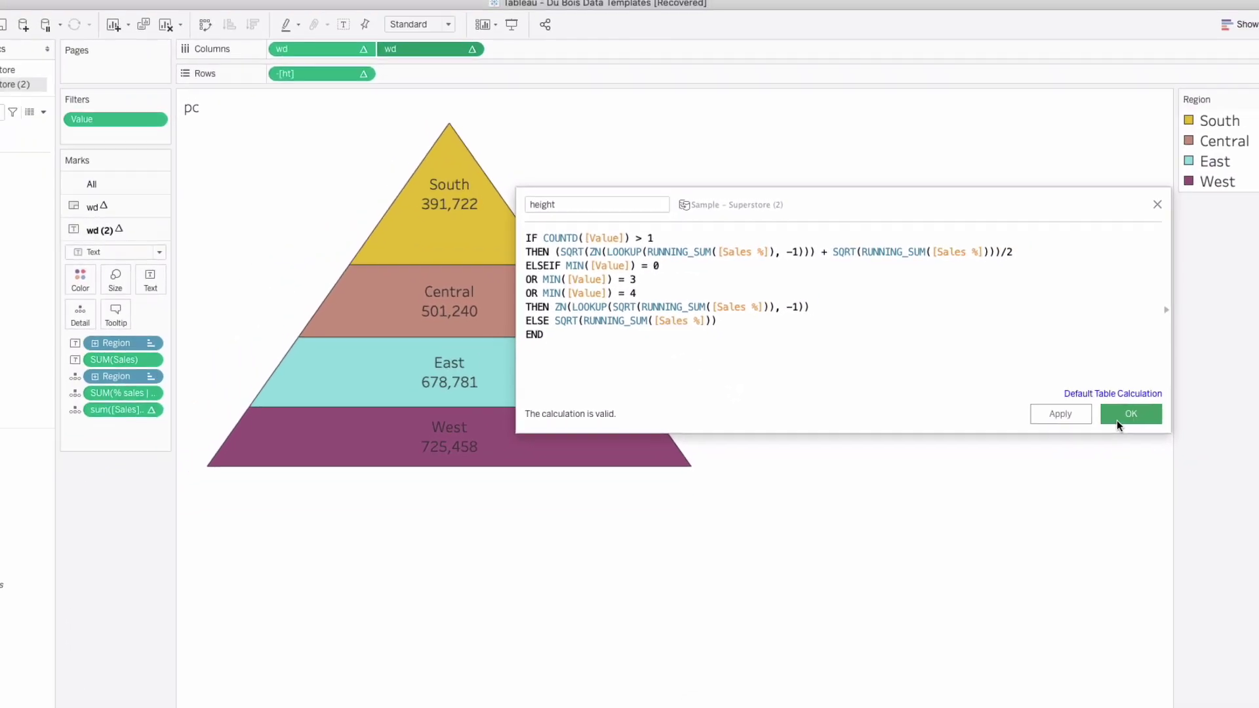
pyautogui.click(1116, 420)
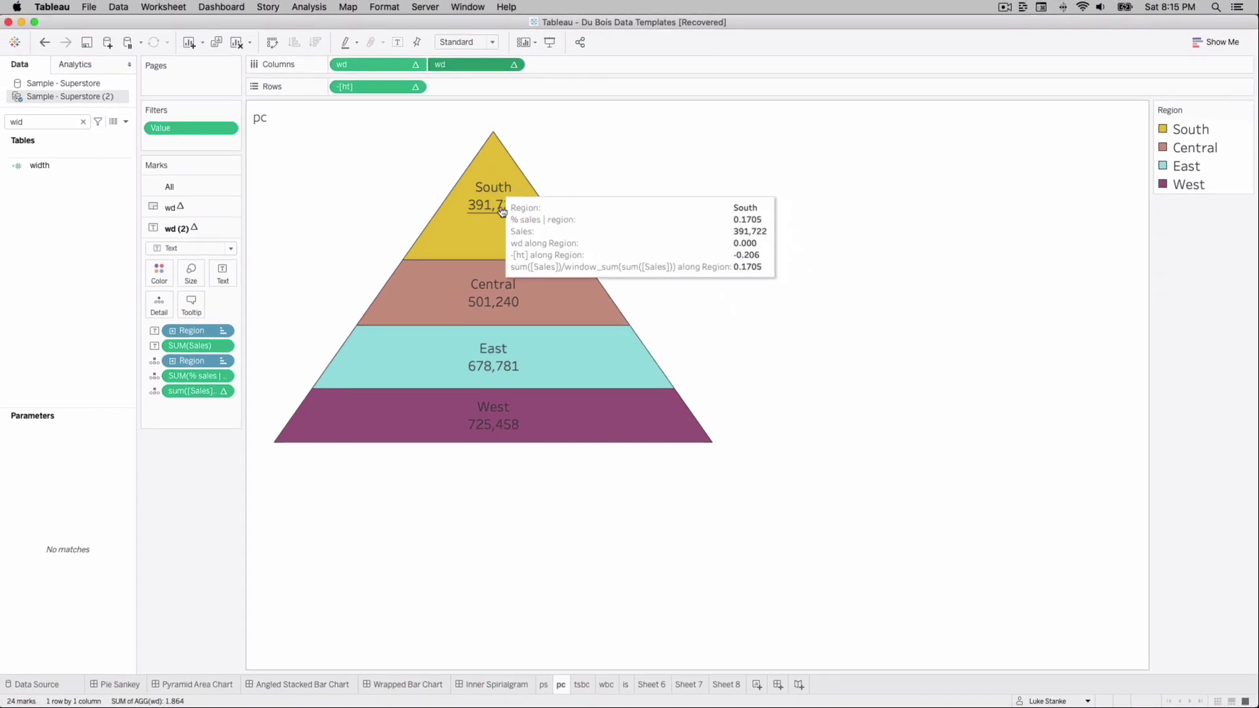
# - Switch to Sheet 8 and find the height field to place it on Rows
pyautogui.click(739, 683)
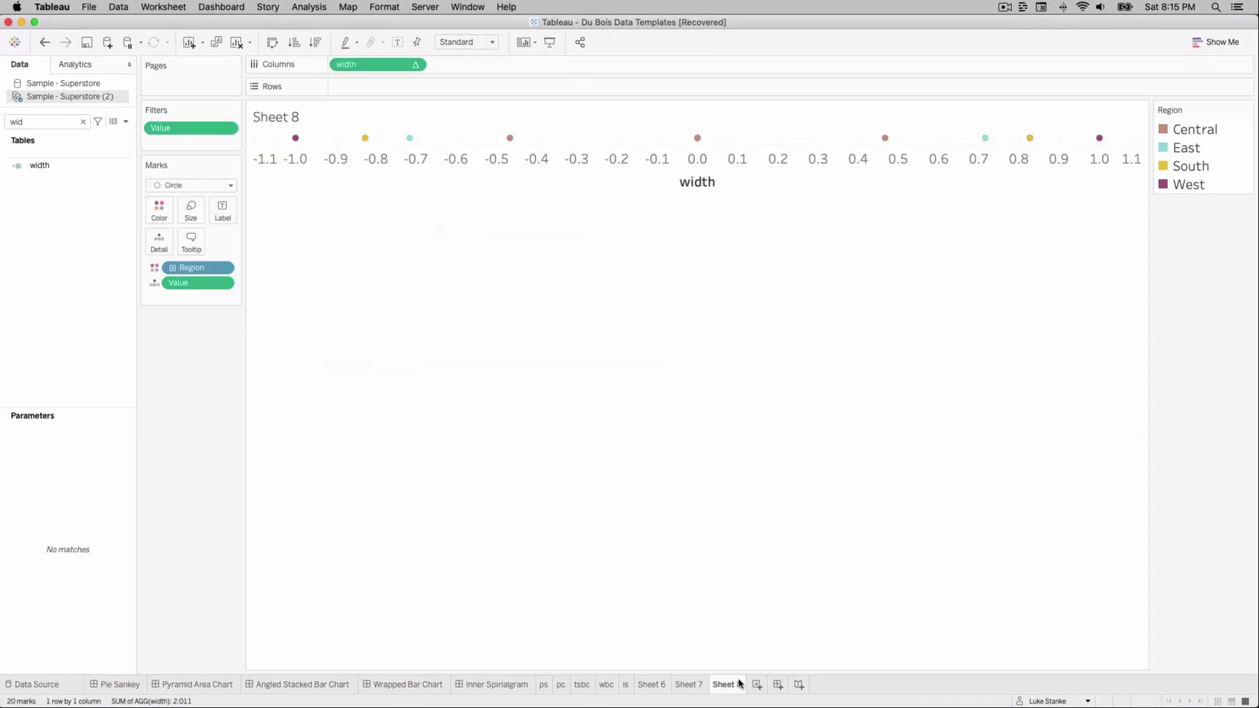
pyautogui.click(19, 128)
pyautogui.moveTo(61, 170); pyautogui.dragTo(443, 91)
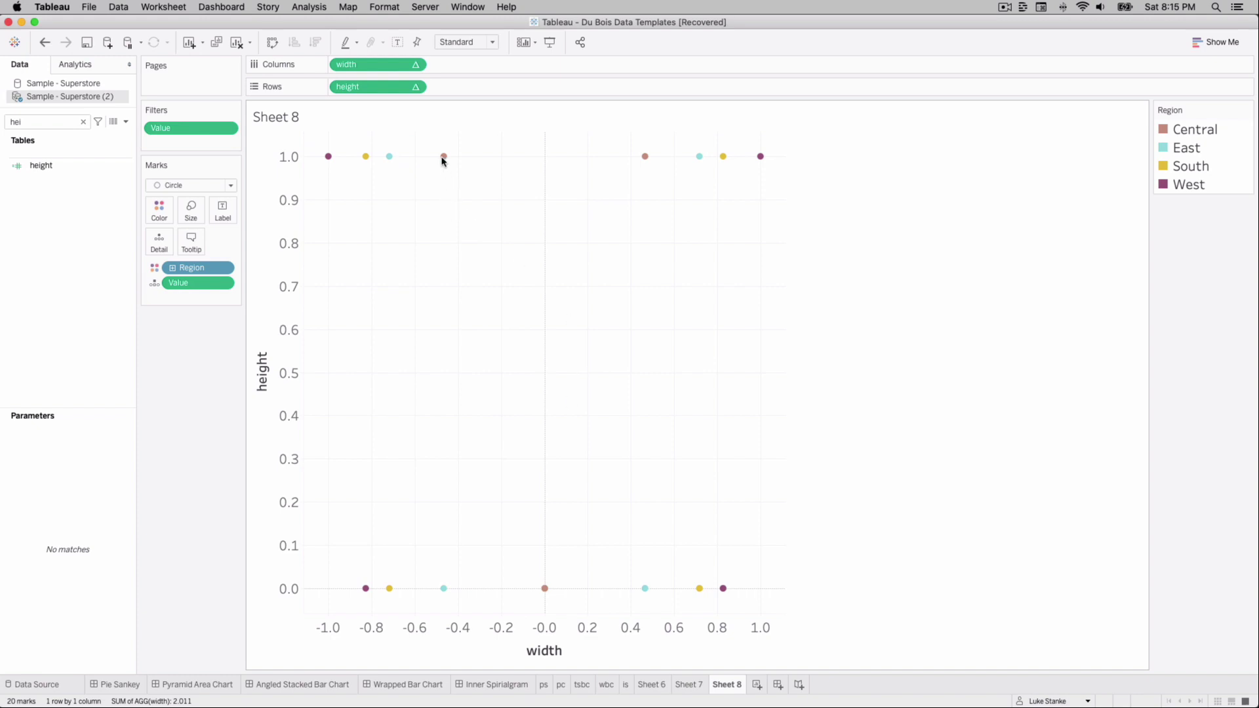
# - Set the height table calculation's nested Sales % to compute using the specific dimension Region
pyautogui.click(415, 86)
pyautogui.click(402, 254)
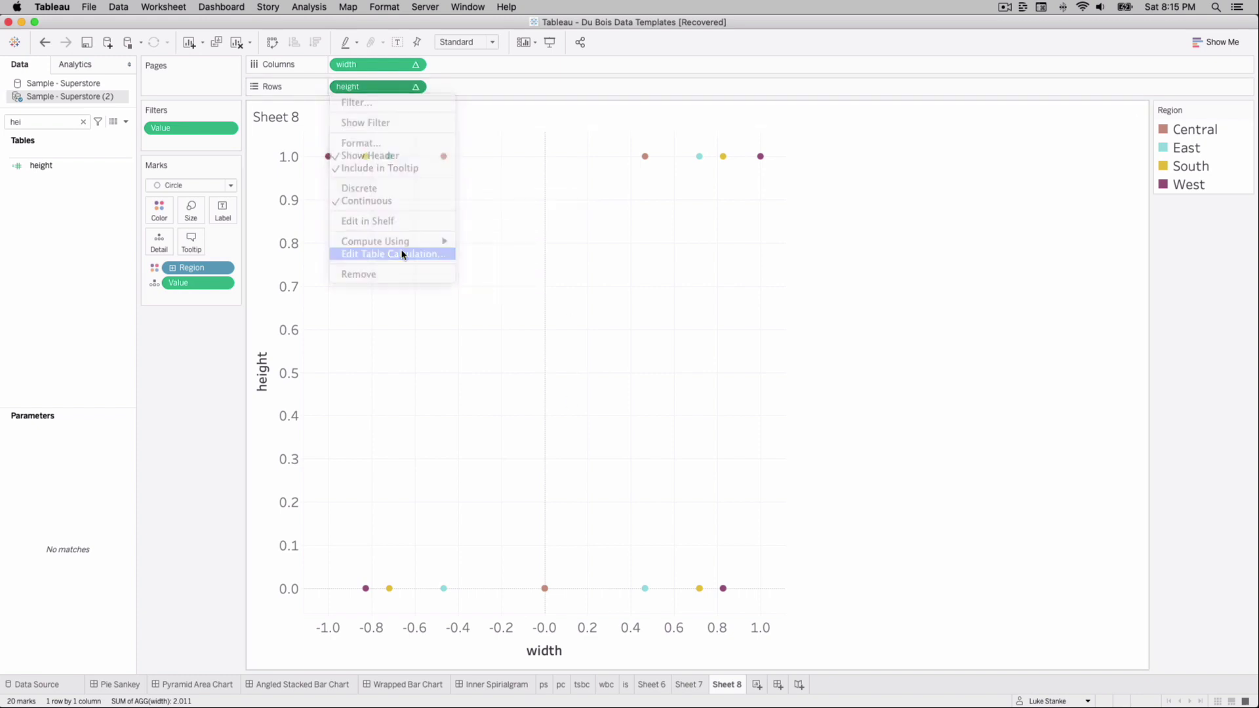
pyautogui.click(852, 333)
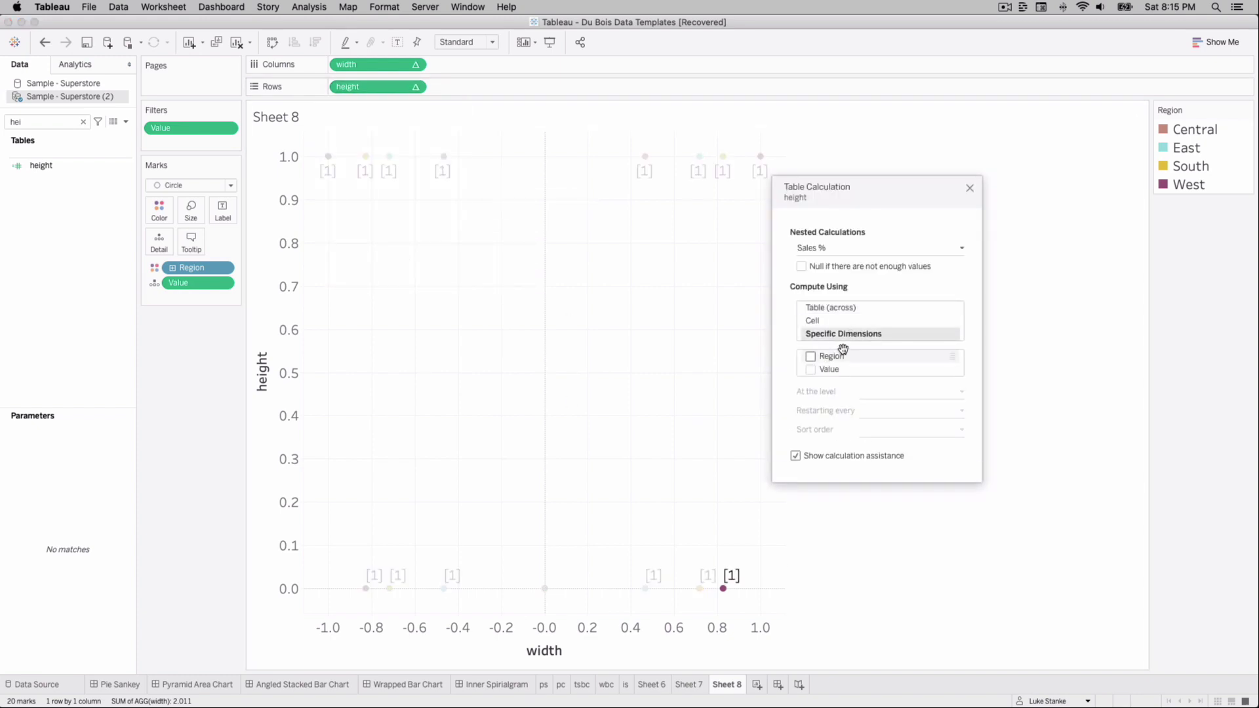
pyautogui.click(832, 355)
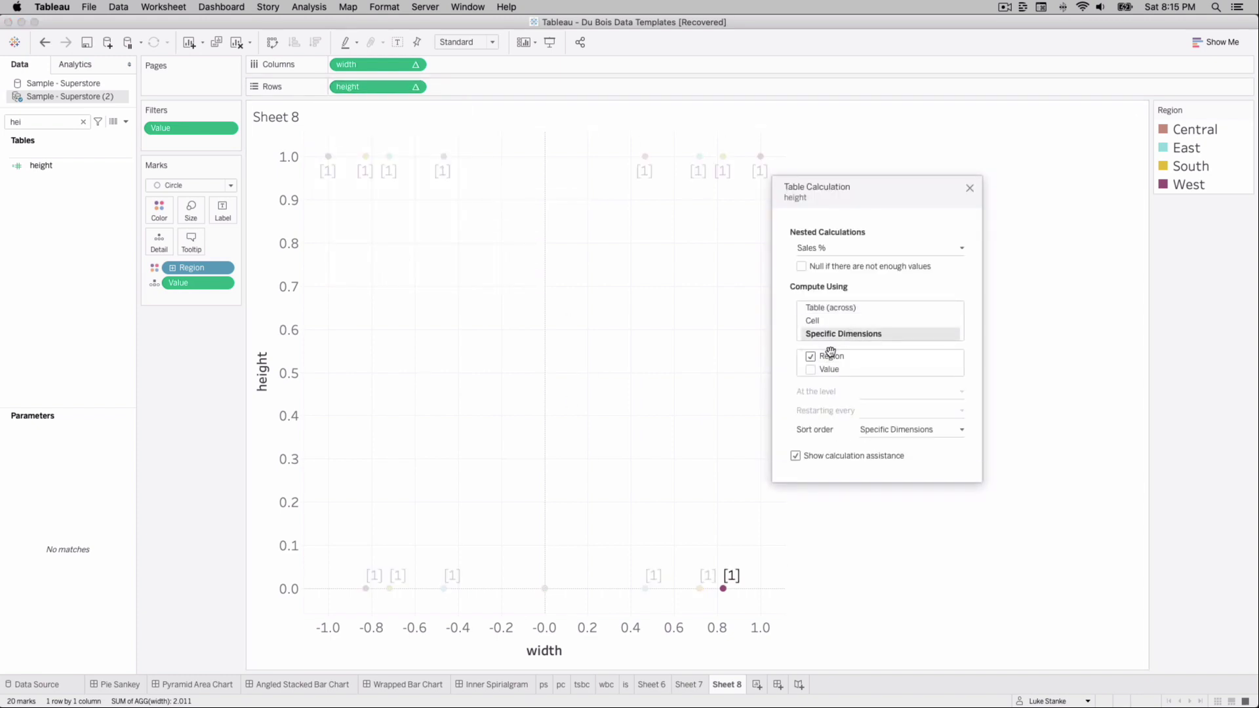
# - Set the nested height calculation to compute using the specific dimension Region and close the table calculation settings
pyautogui.click(816, 249)
pyautogui.click(819, 252)
pyautogui.click(818, 252)
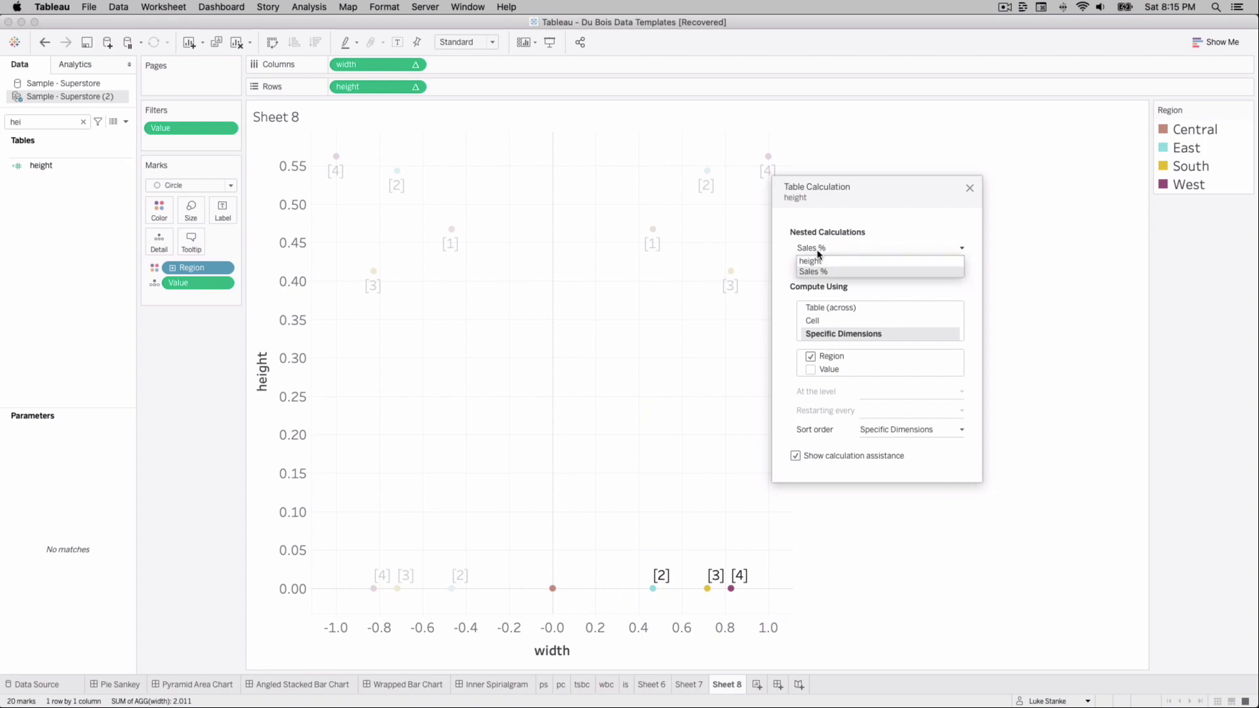
pyautogui.click(815, 261)
pyautogui.click(818, 321)
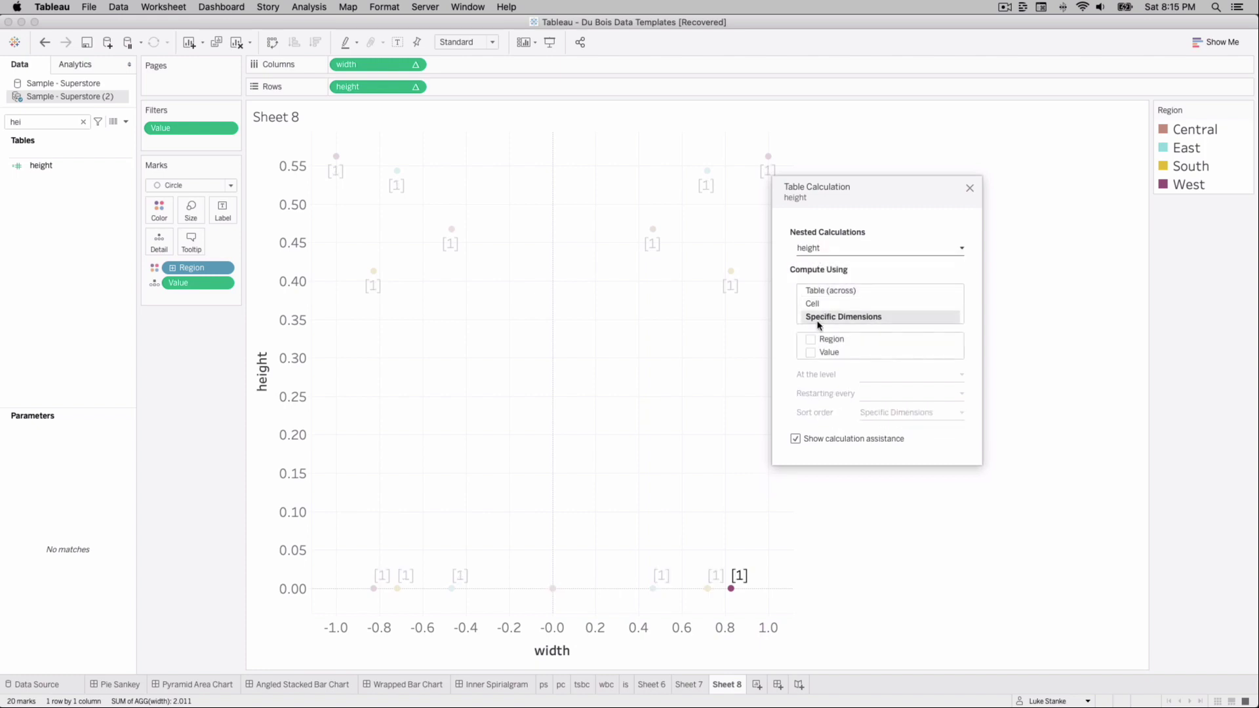
pyautogui.click(810, 339)
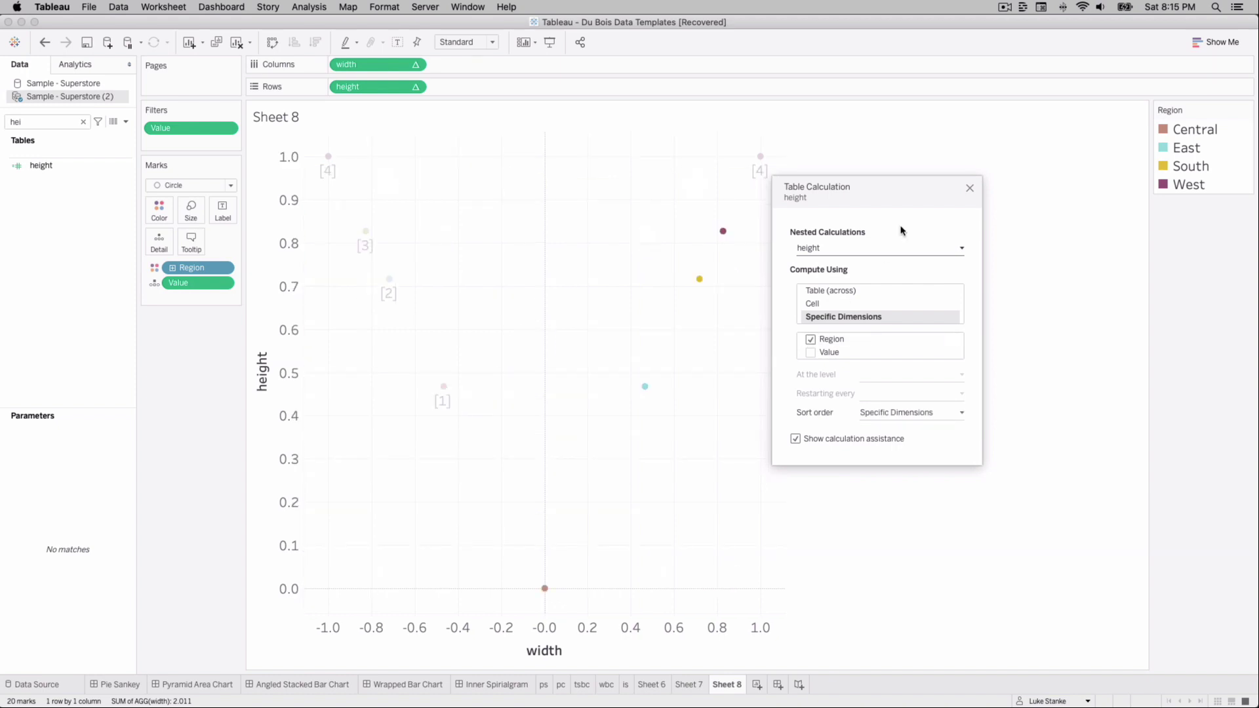
pyautogui.click(970, 189)
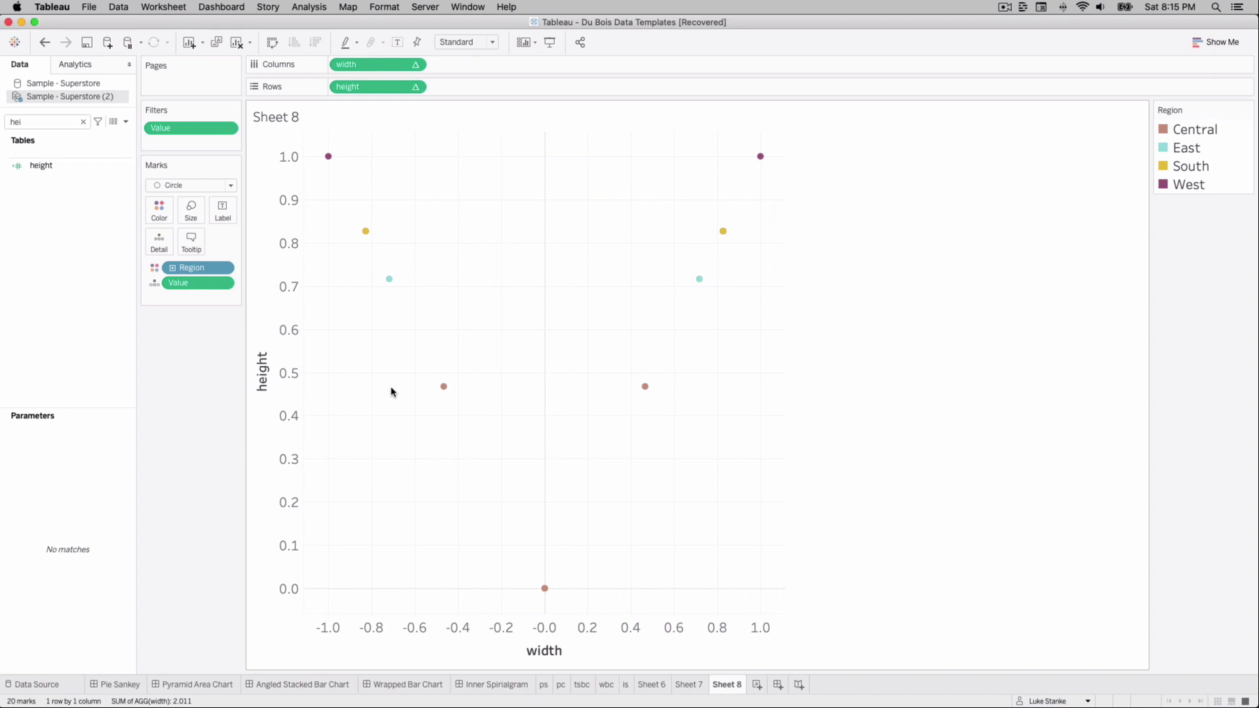
# - Negate the height field on Rows as -[height] and change the mark type to Polygon
pyautogui.doubleClick(338, 89)
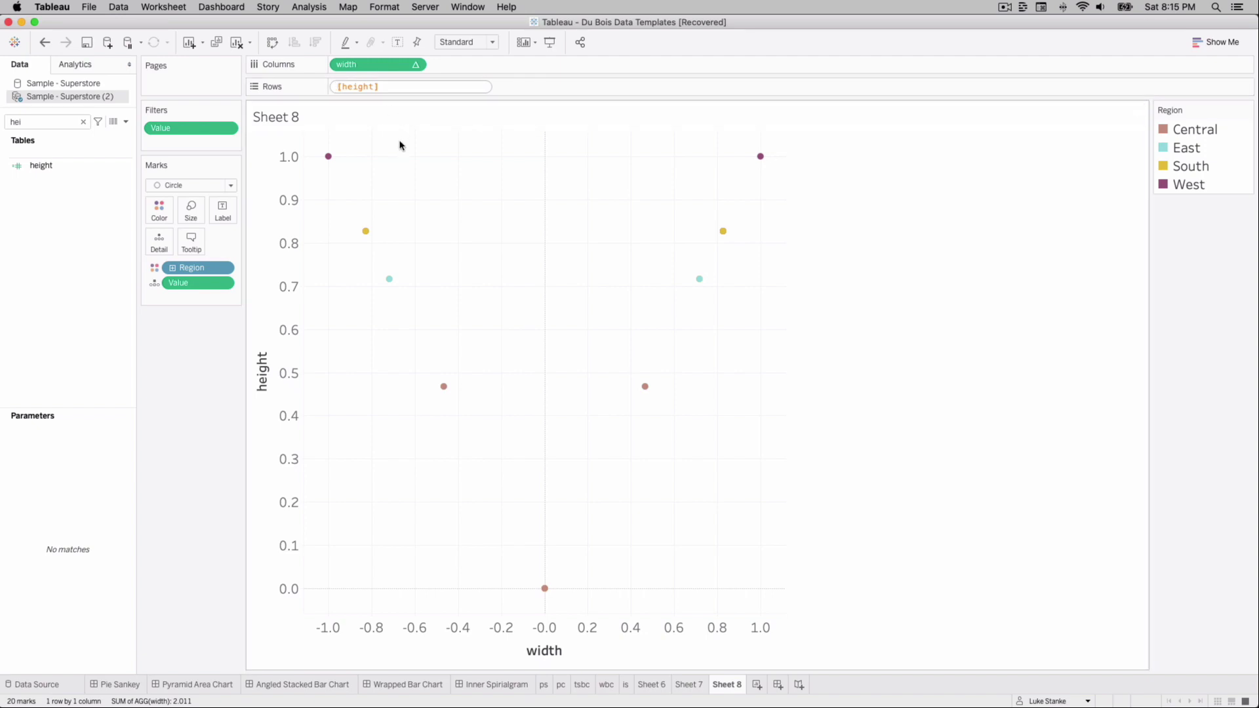
pyautogui.write('-')
pyautogui.press('Return')
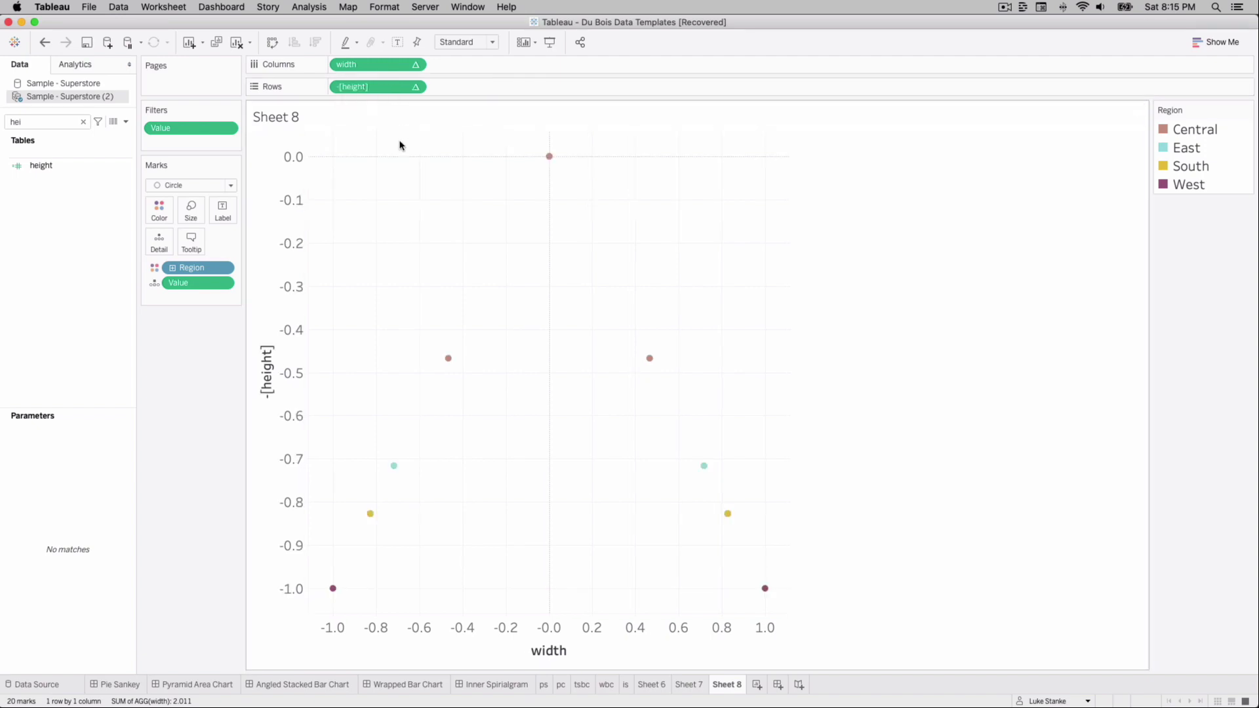
pyautogui.click(203, 188)
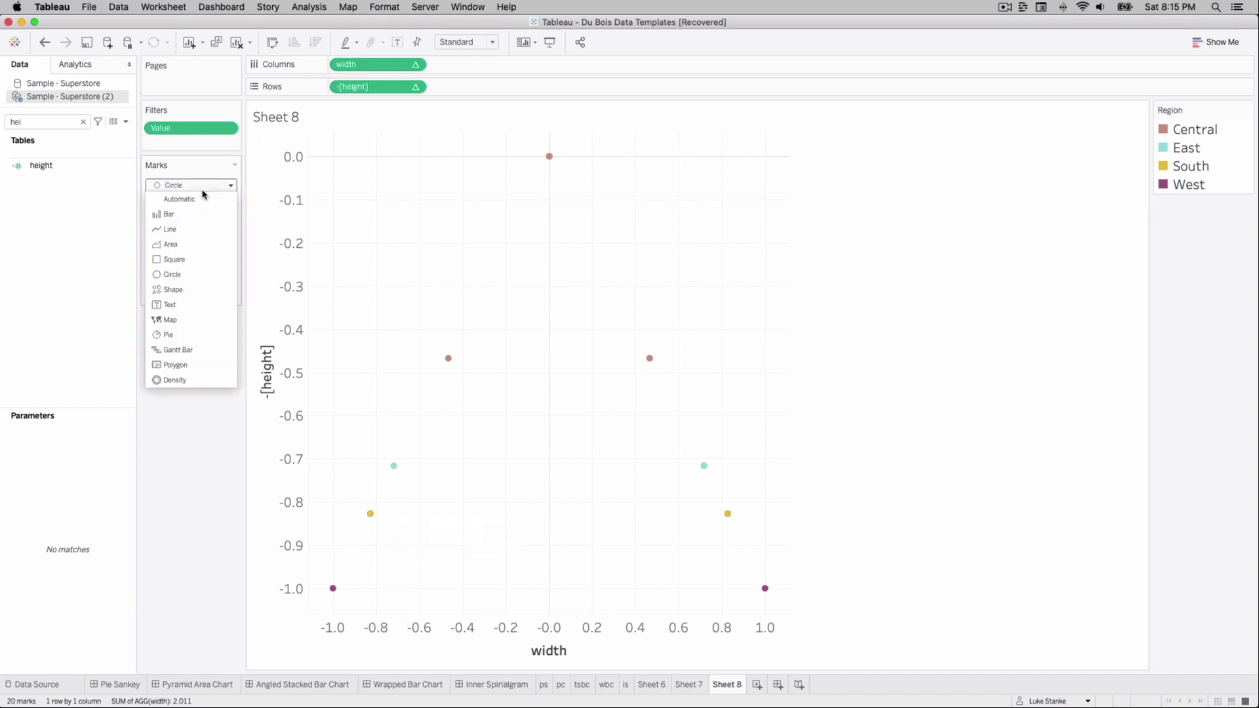
pyautogui.click(175, 370)
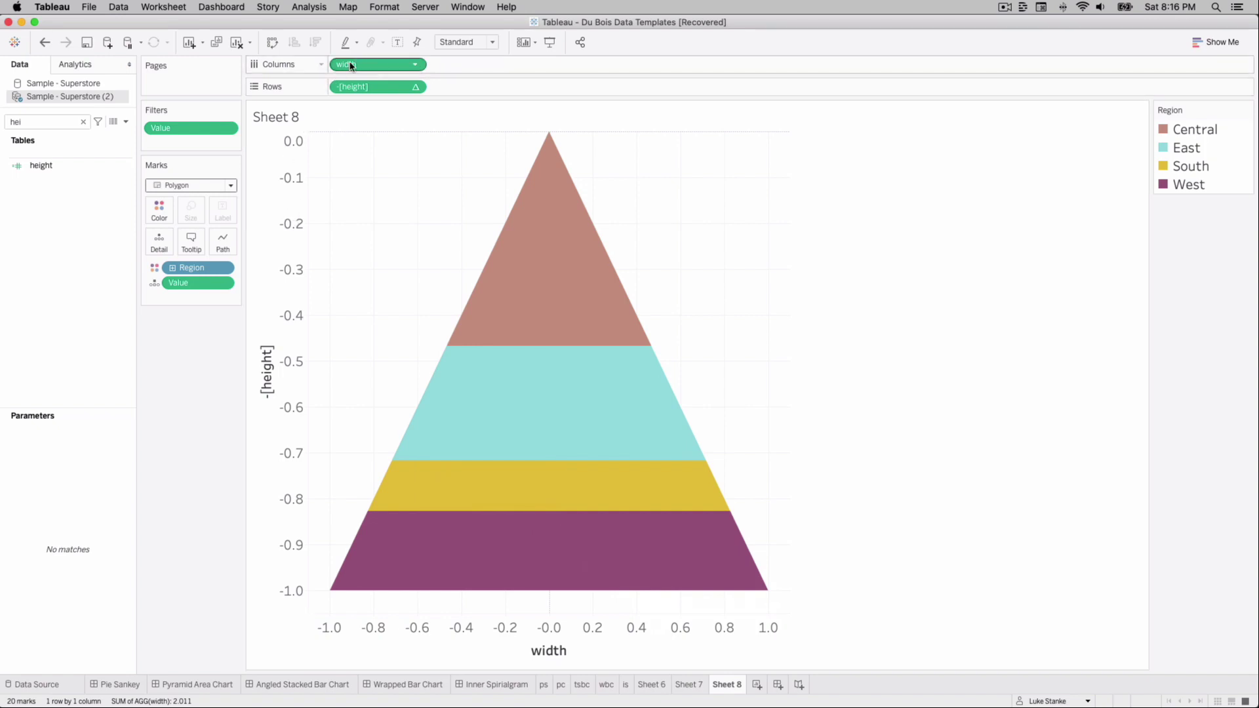
# - Duplicate the width field on Columns and remove Value from the second width's marks
pyautogui.press('super')
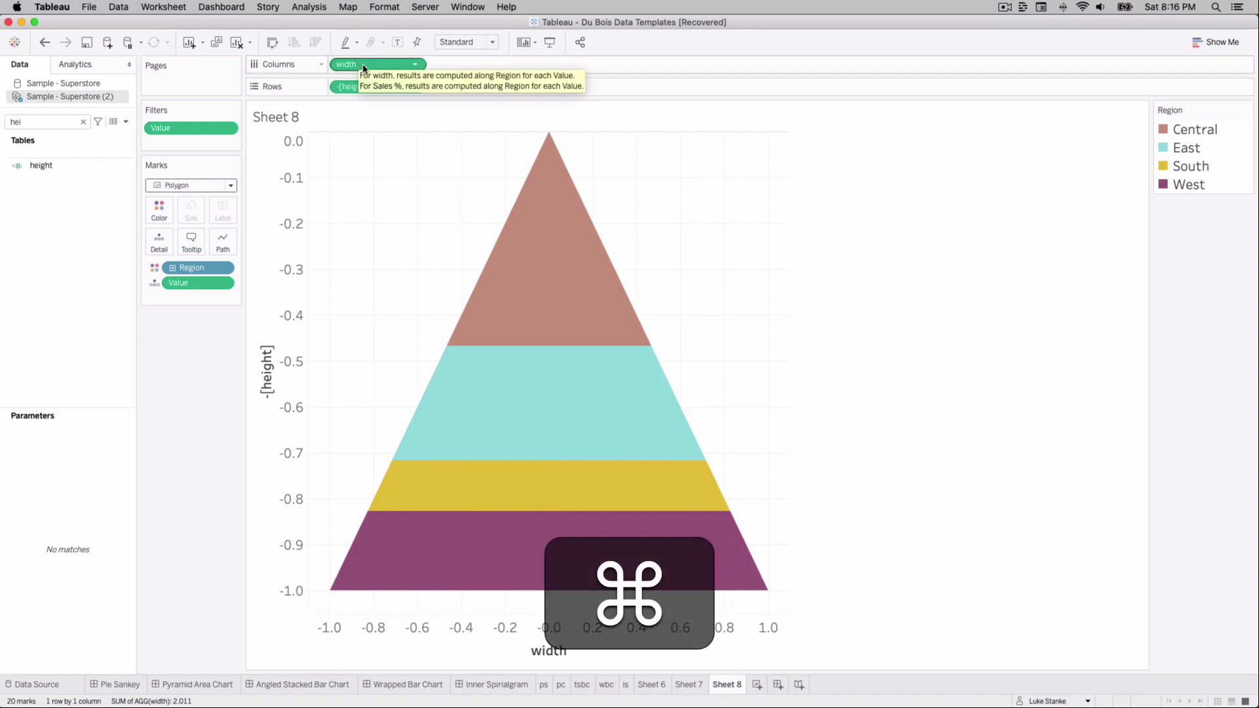
pyautogui.moveTo(364, 68); pyautogui.dragTo(453, 69)
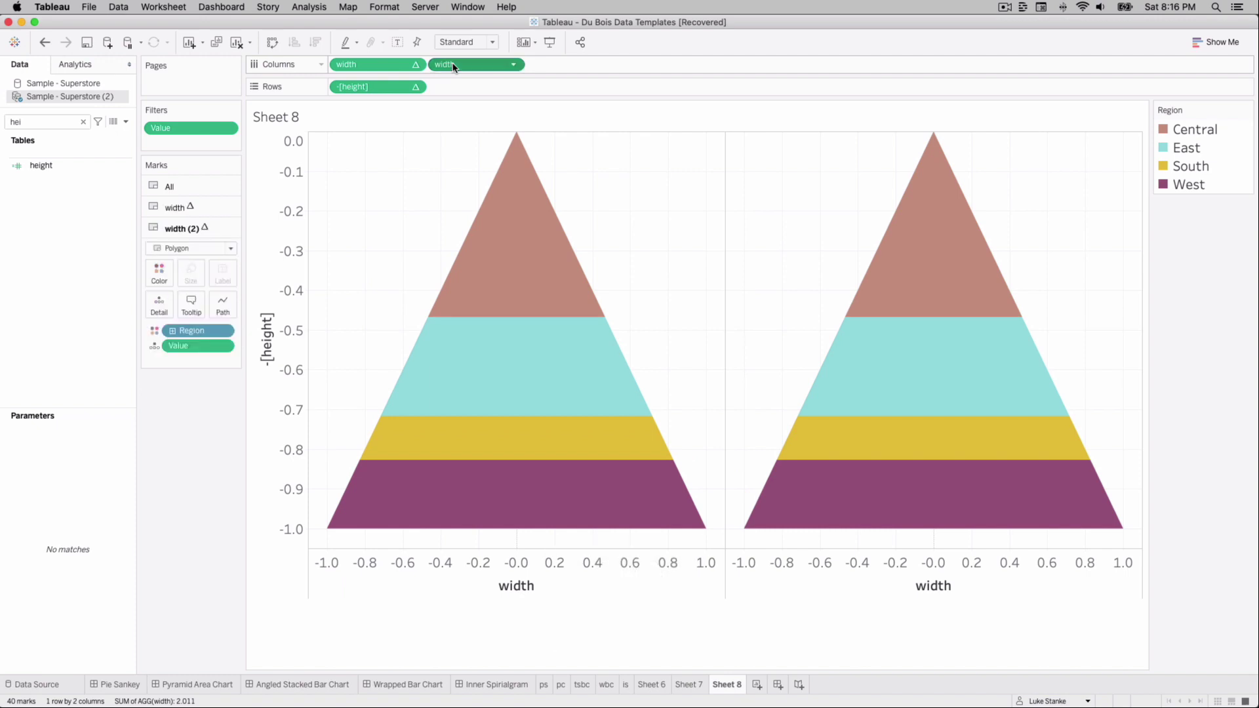
pyautogui.moveTo(197, 346); pyautogui.dragTo(199, 379)
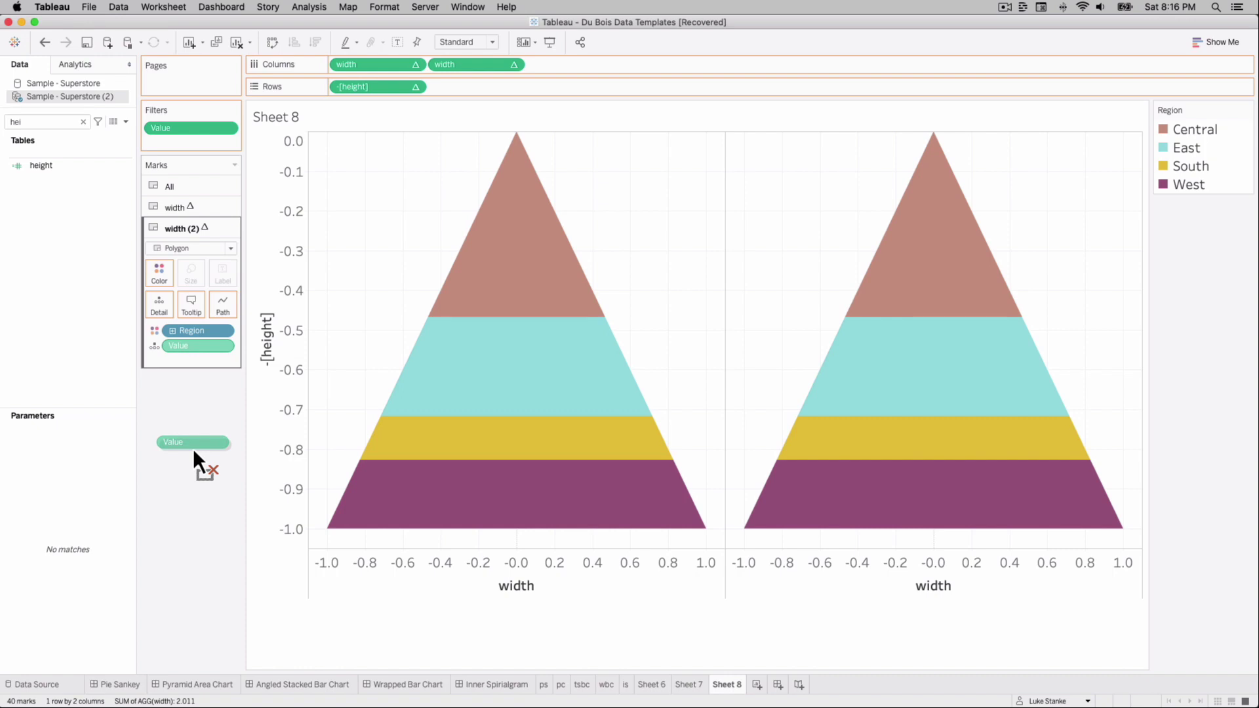
pyautogui.moveTo(193, 447); pyautogui.dragTo(193, 448)
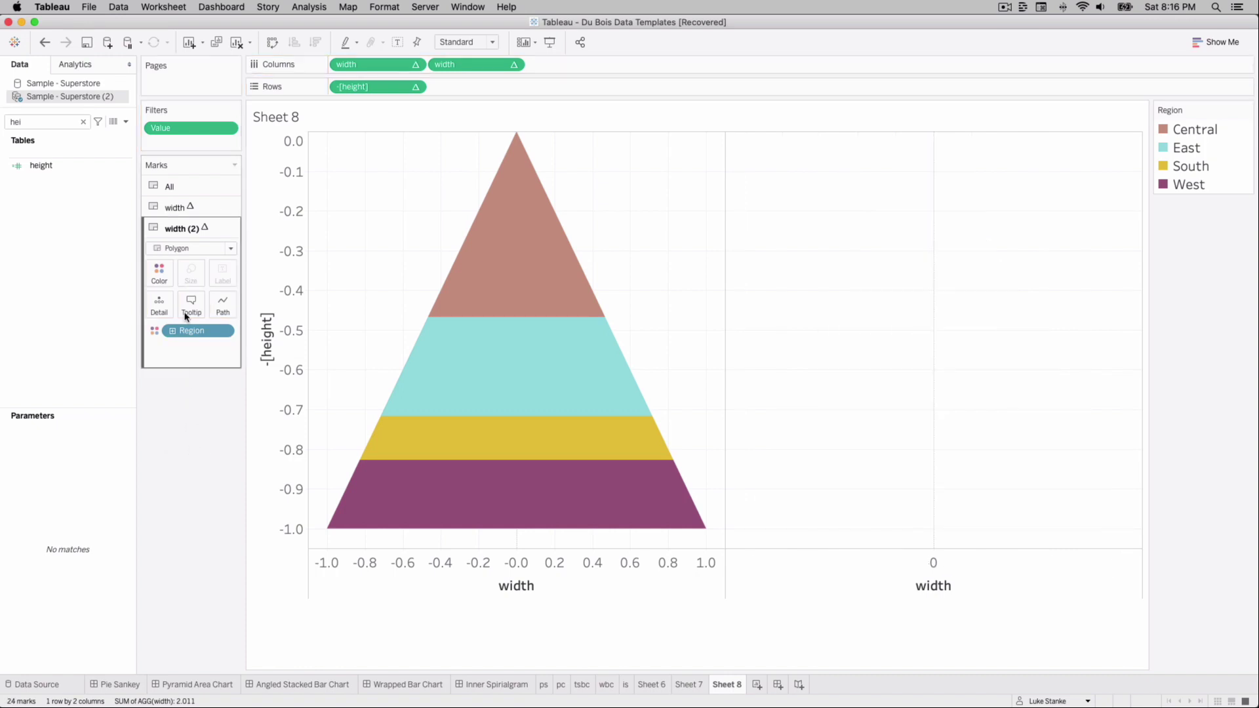
# - Change the second width's mark type to Text and use Region as its text label
pyautogui.click(173, 253)
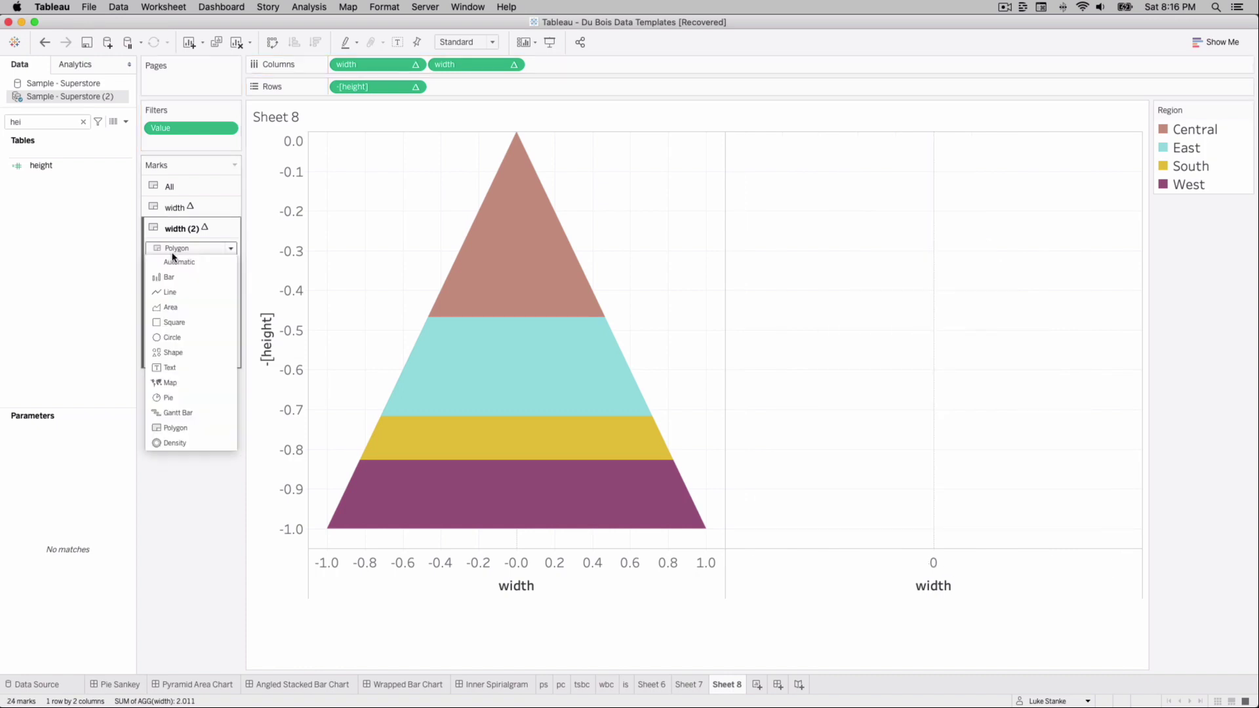
pyautogui.click(183, 368)
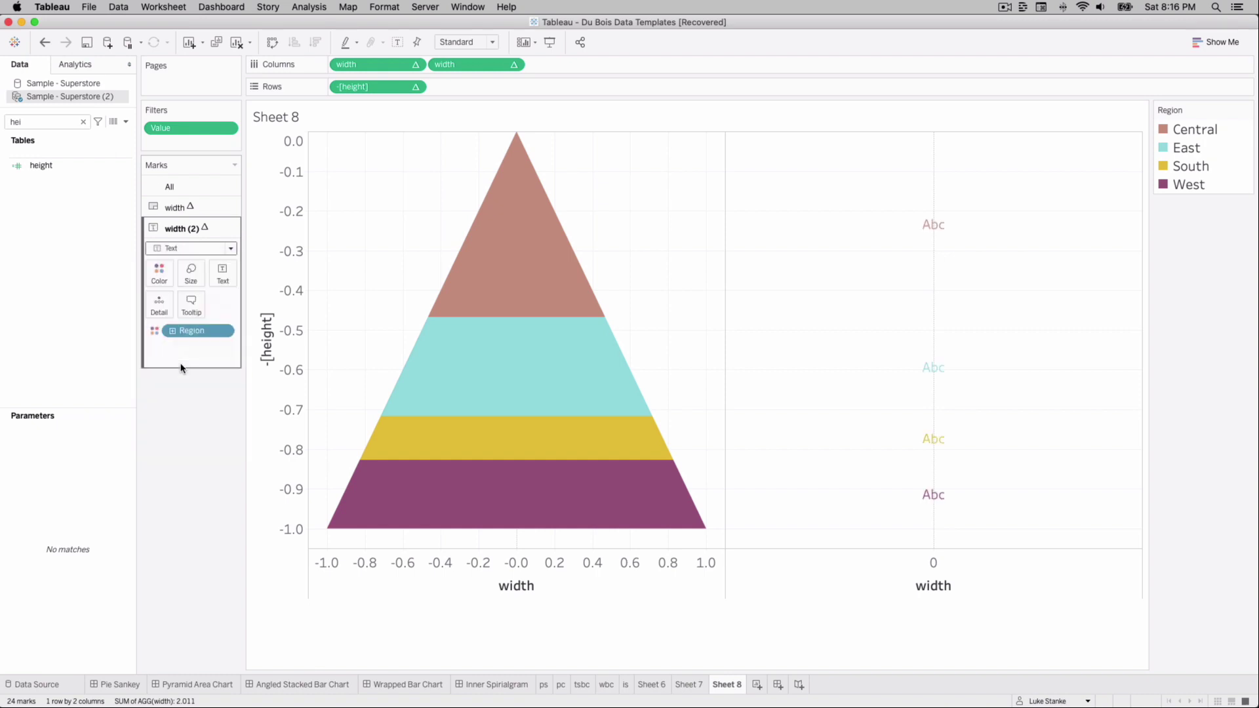
pyautogui.moveTo(191, 331); pyautogui.dragTo(223, 278)
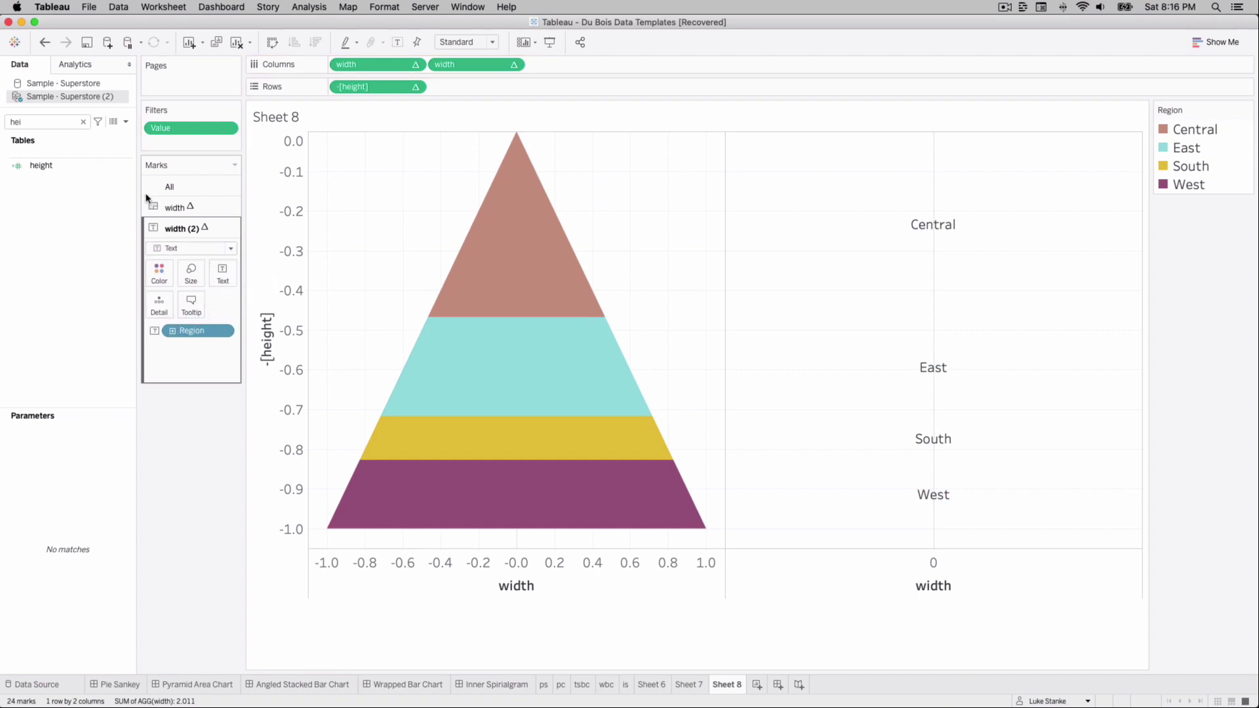
# - Search the fields for "sa" and add Sales to the second width's text label
pyautogui.click(41, 125)
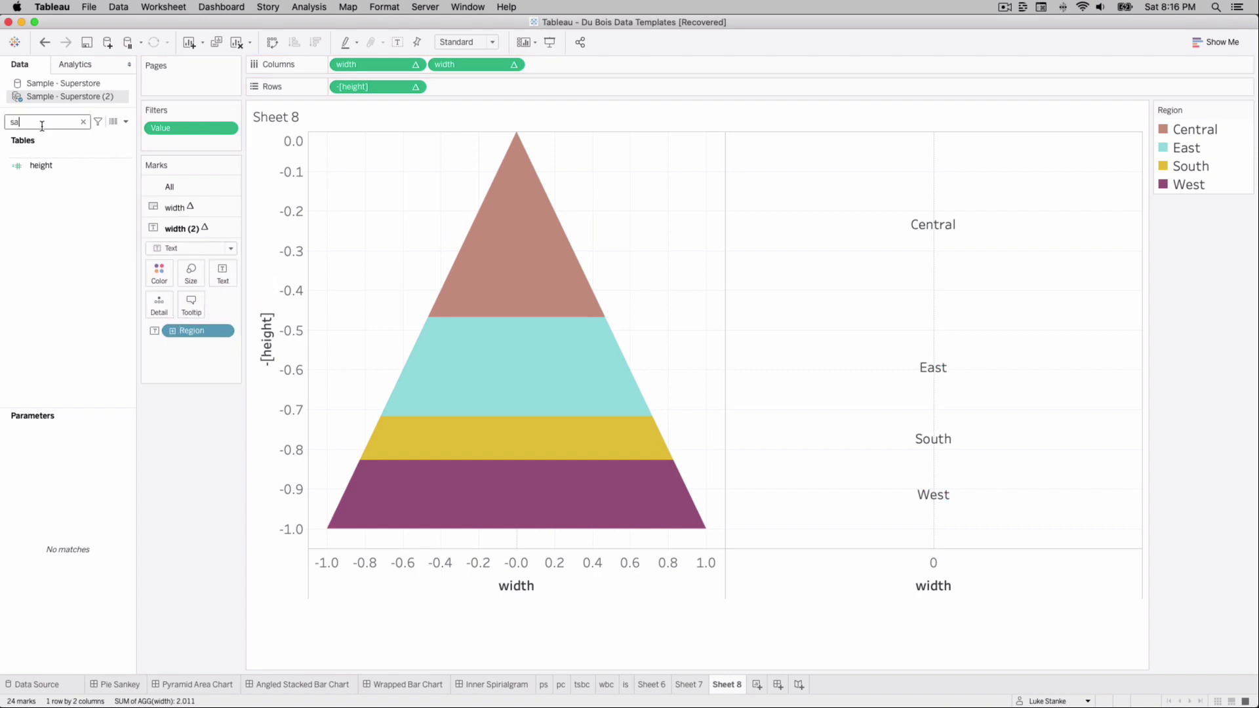
pyautogui.write('sa')
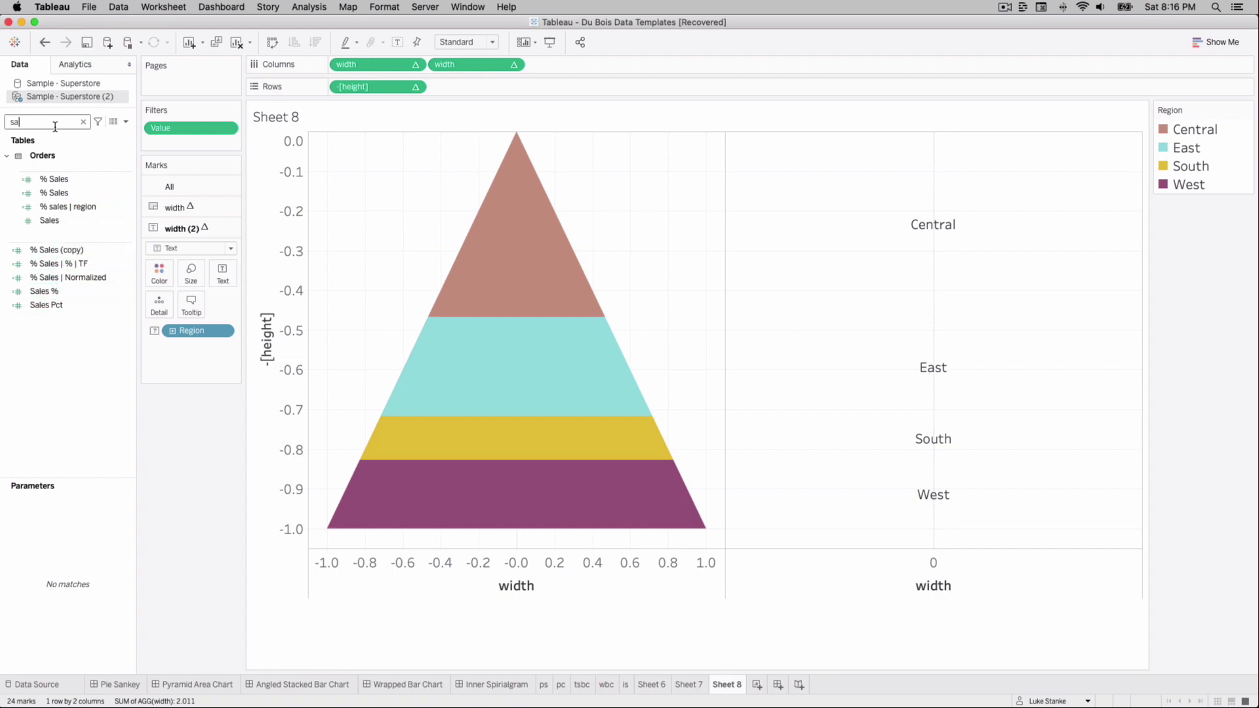
pyautogui.moveTo(49, 220); pyautogui.dragTo(217, 271)
# - Edit the text label so that a bold <Region> line comes above <SUM(Sales)>
pyautogui.click(218, 271)
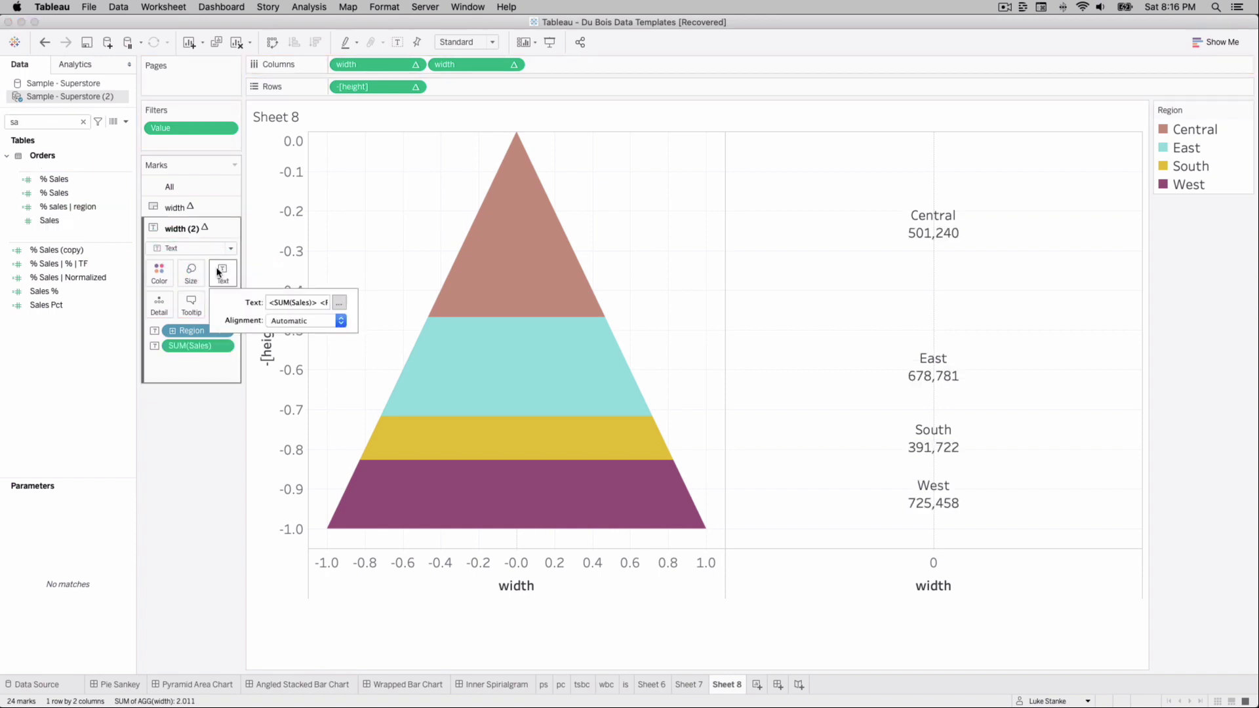
pyautogui.click(338, 303)
pyautogui.doubleClick(699, 353)
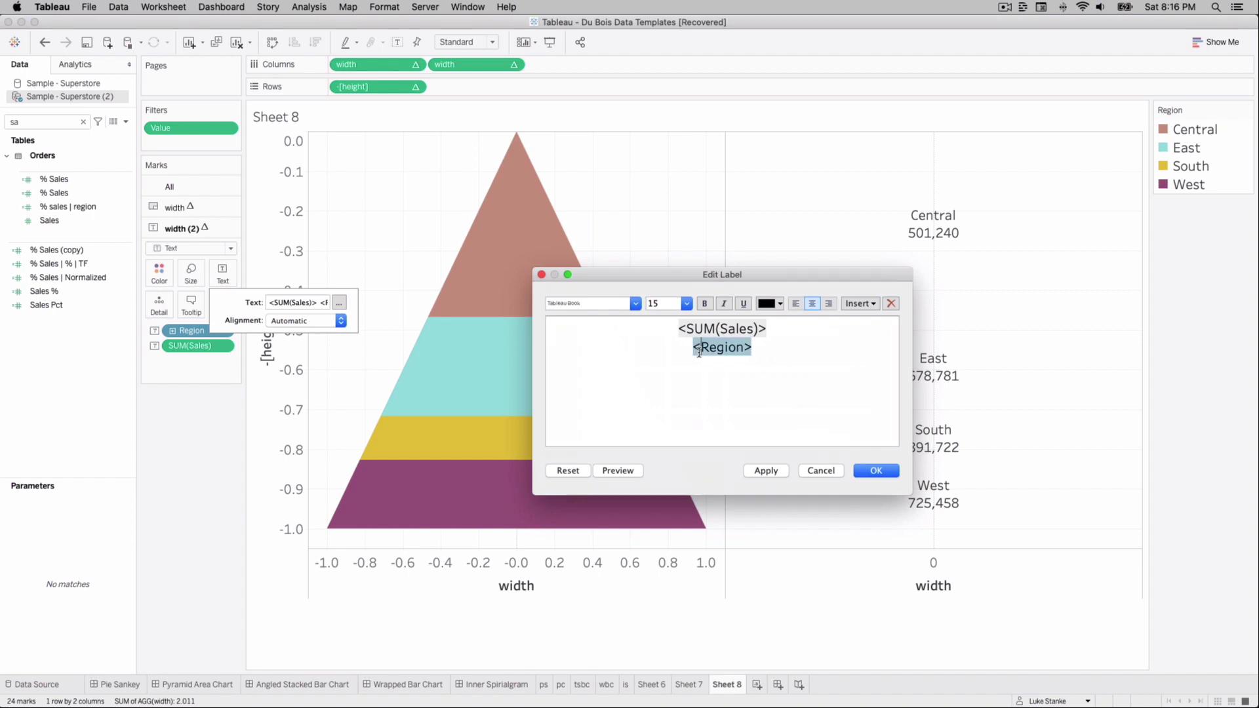
pyautogui.press('BackSpace')
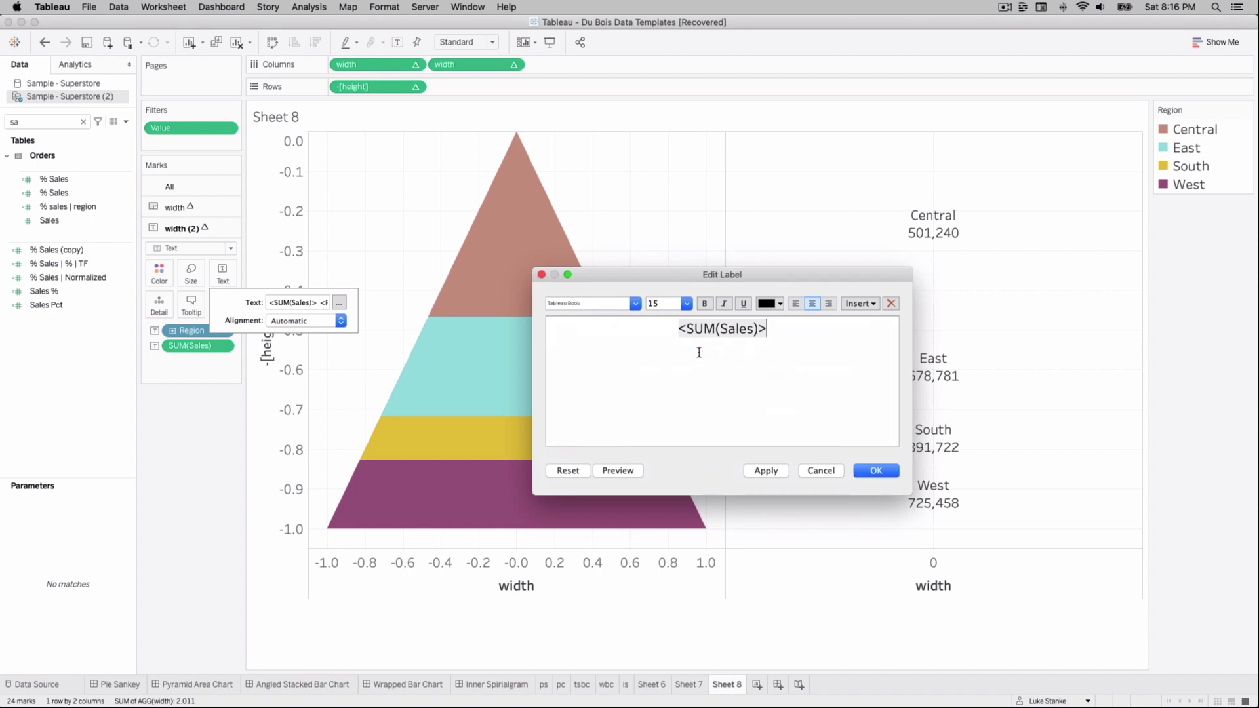
pyautogui.press('super+z')
pyautogui.press('super+z')
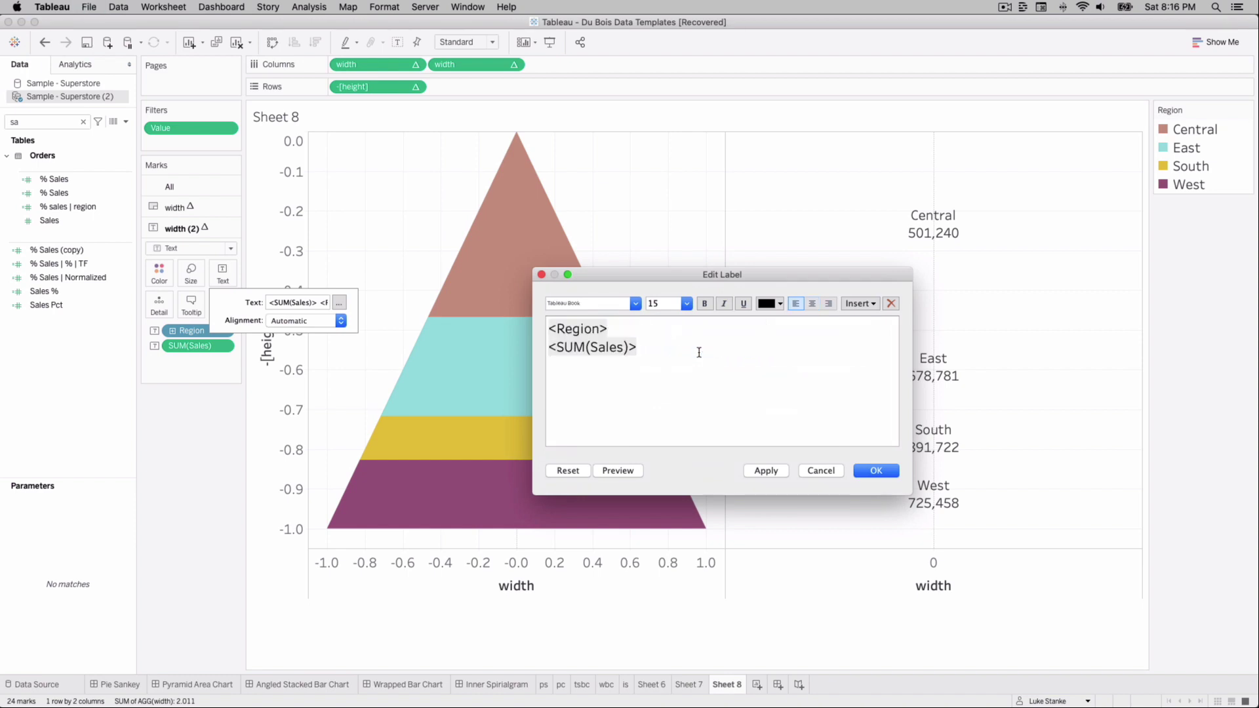
pyautogui.press('super+z')
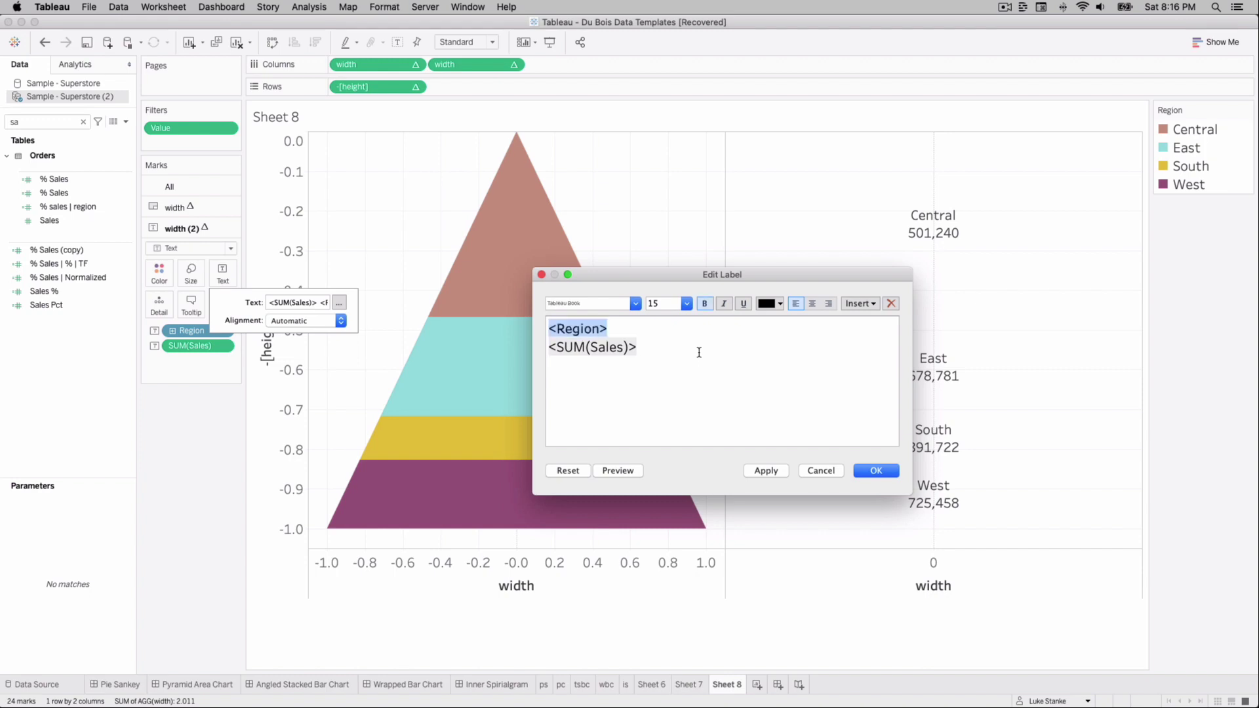
# - Center both label lines and apply the label changes
pyautogui.click(812, 303)
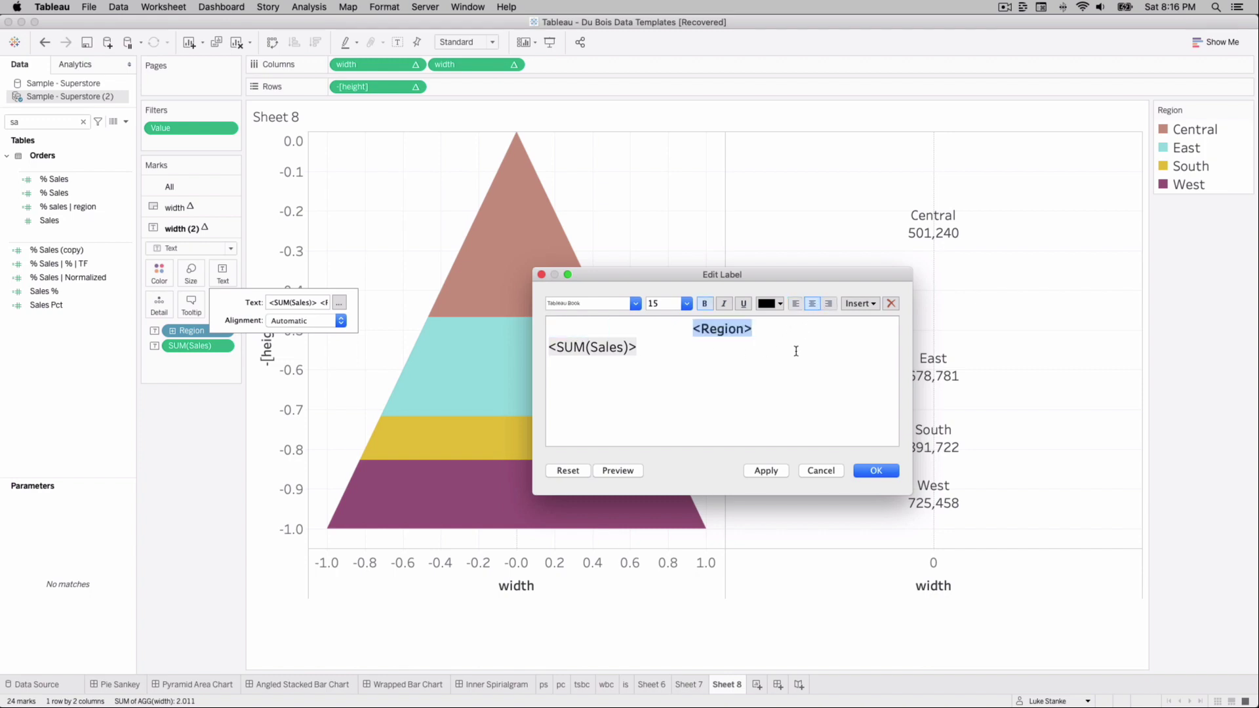
pyautogui.press('super+a')
pyautogui.click(813, 303)
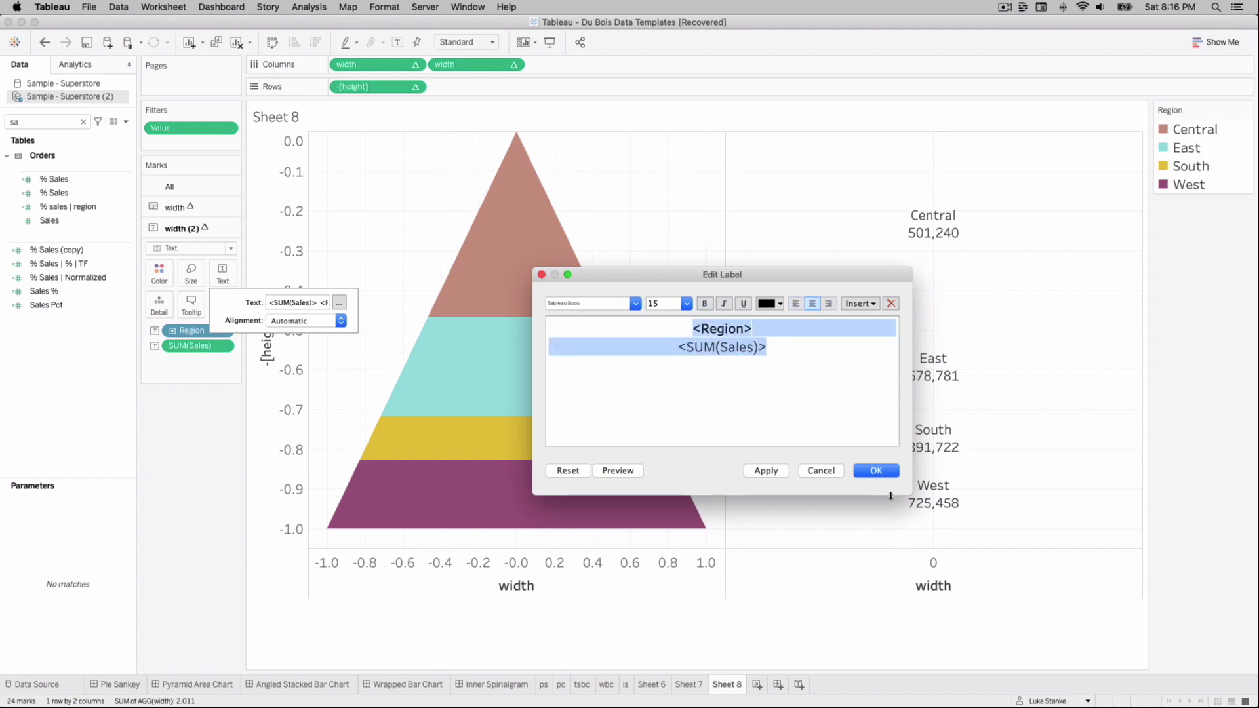
pyautogui.click(876, 471)
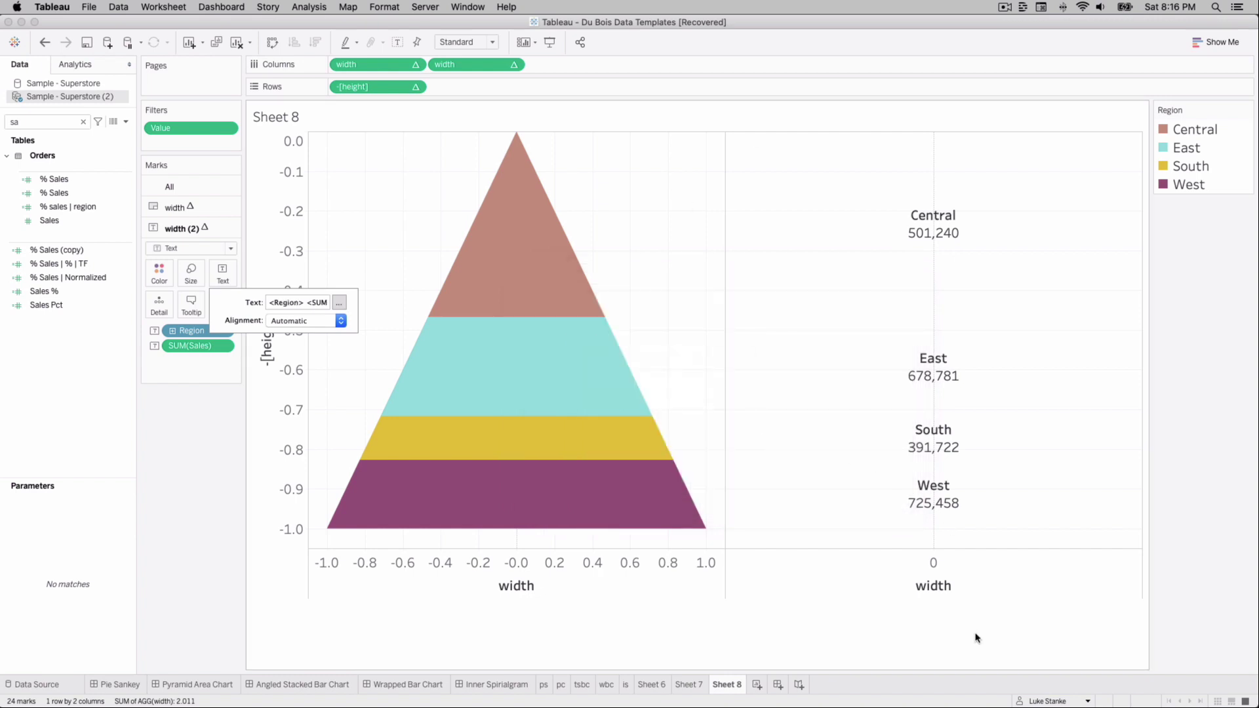
# - Combine the two width axes into a dual axis and synchronize them
pyautogui.click(877, 564)
pyautogui.rightClick(879, 565)
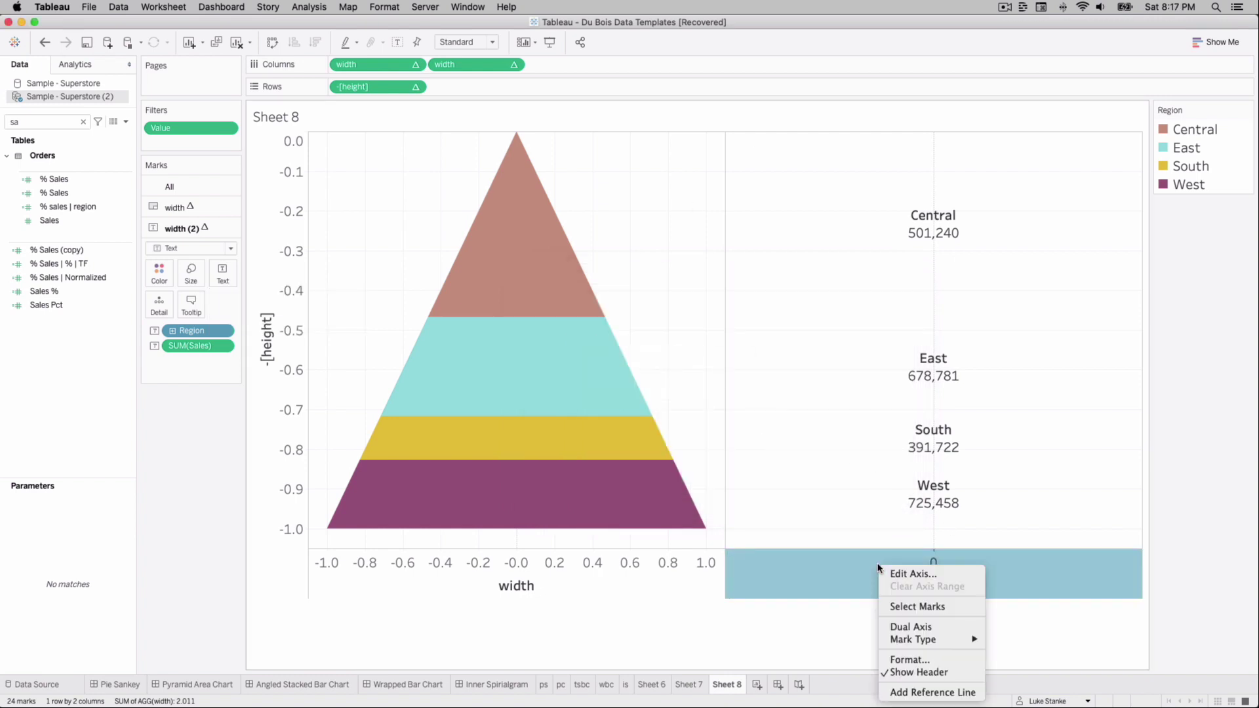
pyautogui.click(910, 629)
pyautogui.rightClick(645, 644)
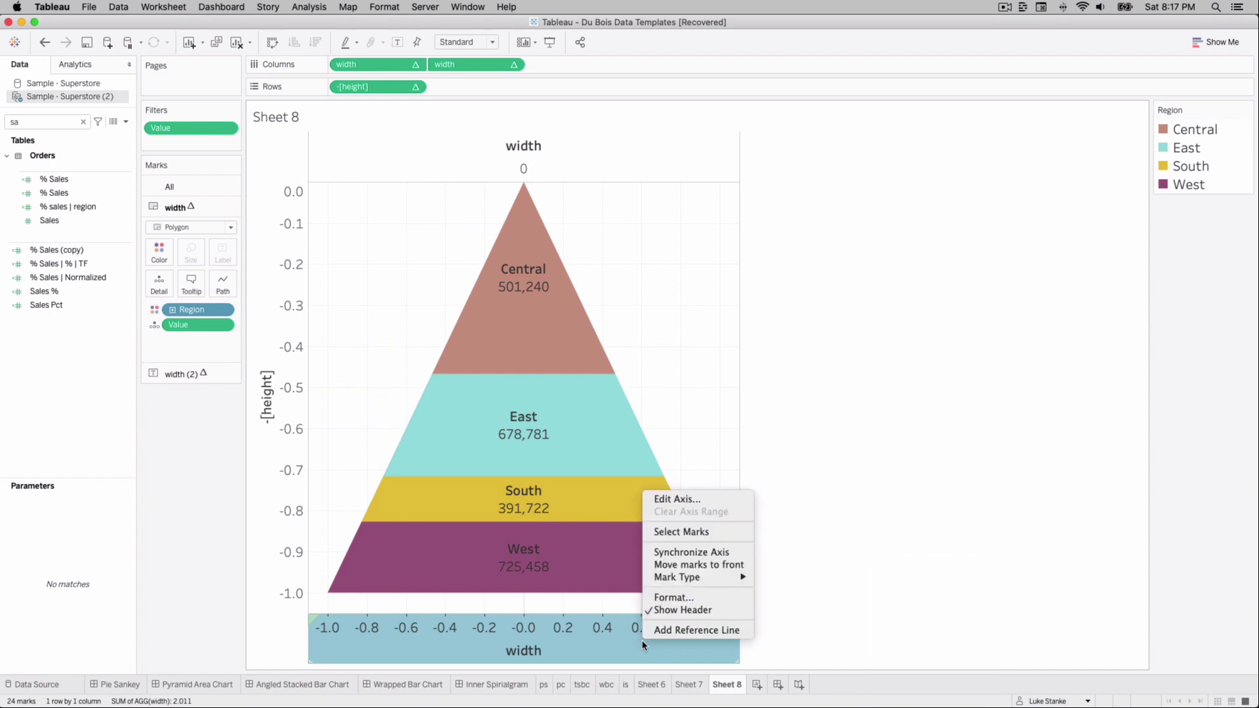
pyautogui.click(656, 552)
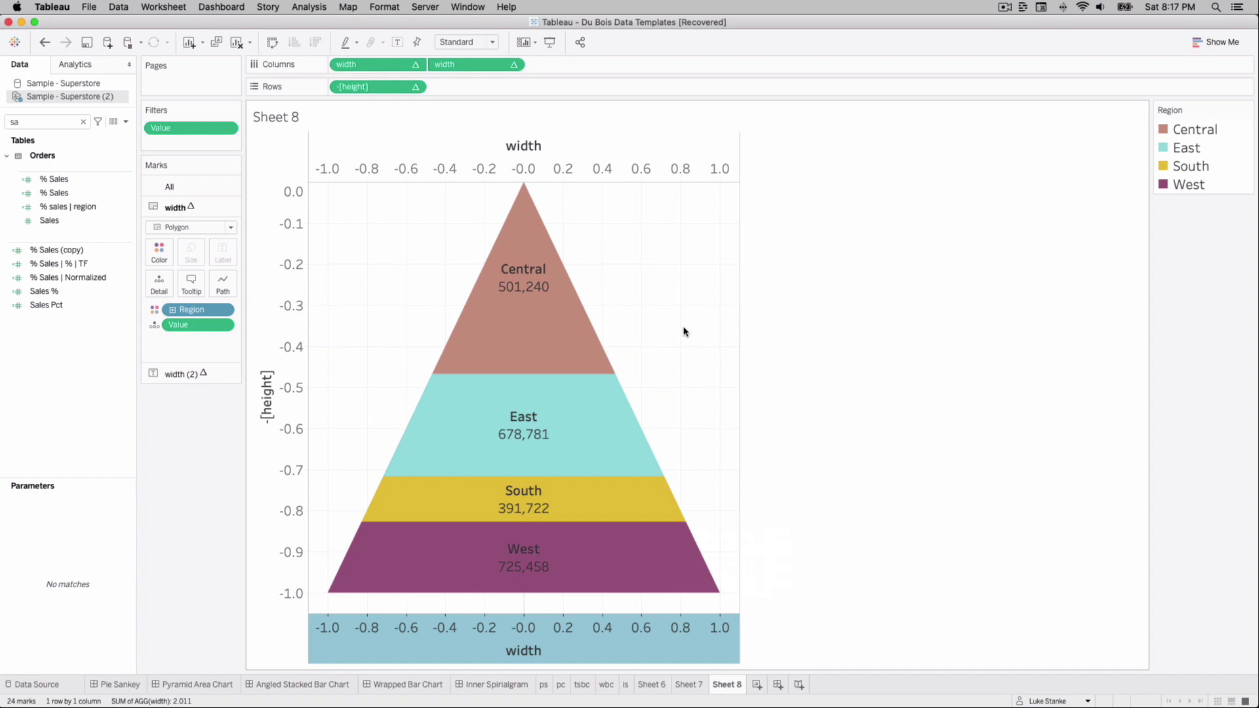
# - Remove the worksheet's pane borders by setting both the row divider and column divider panes to None
pyautogui.rightClick(683, 332)
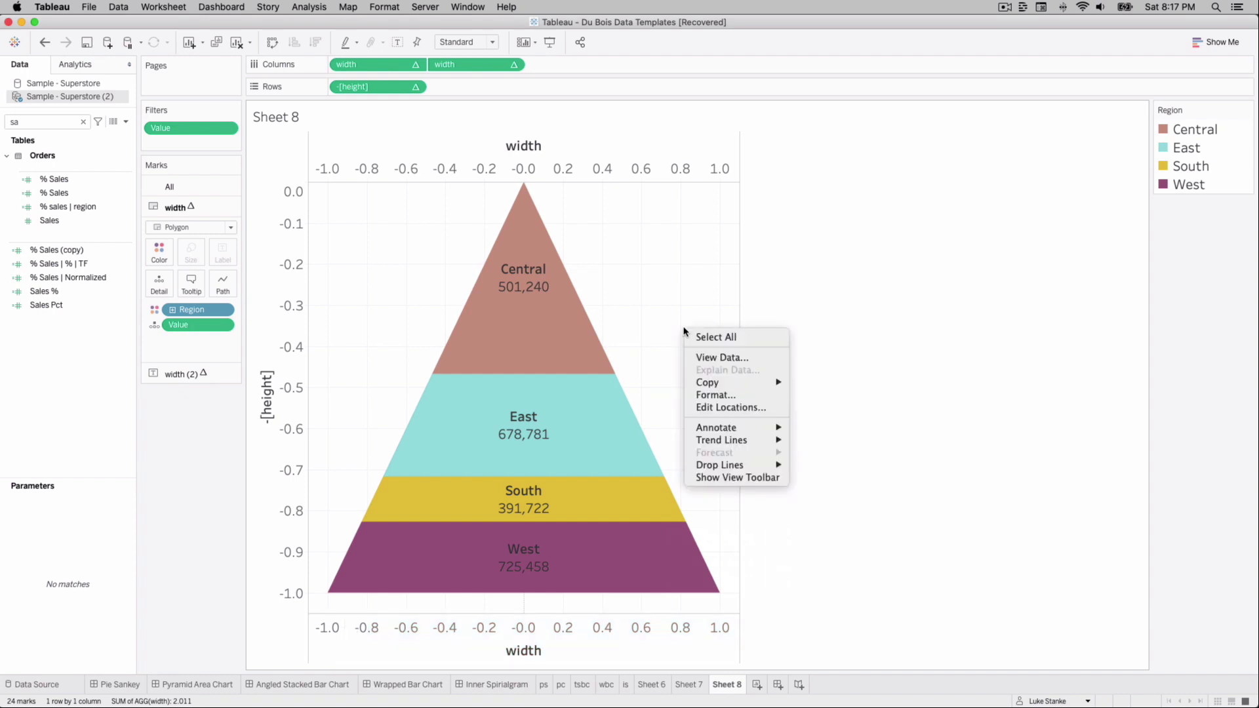
pyautogui.click(706, 394)
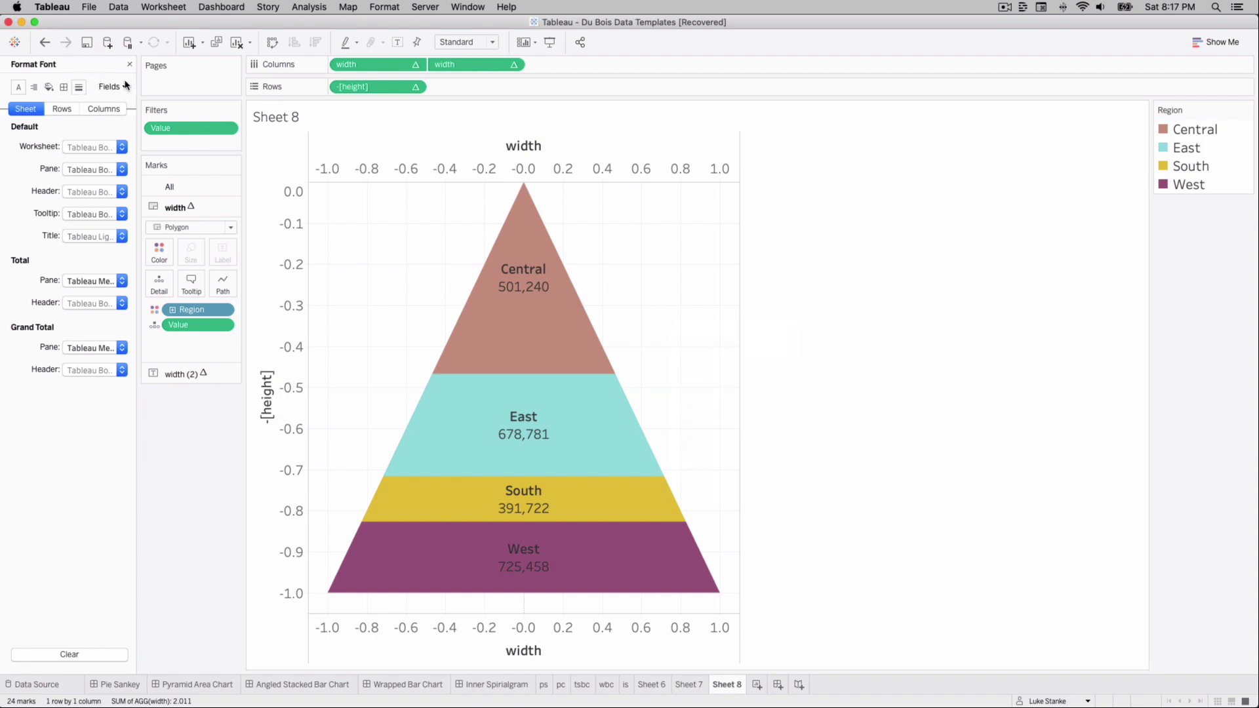
pyautogui.rightClick(610, 236)
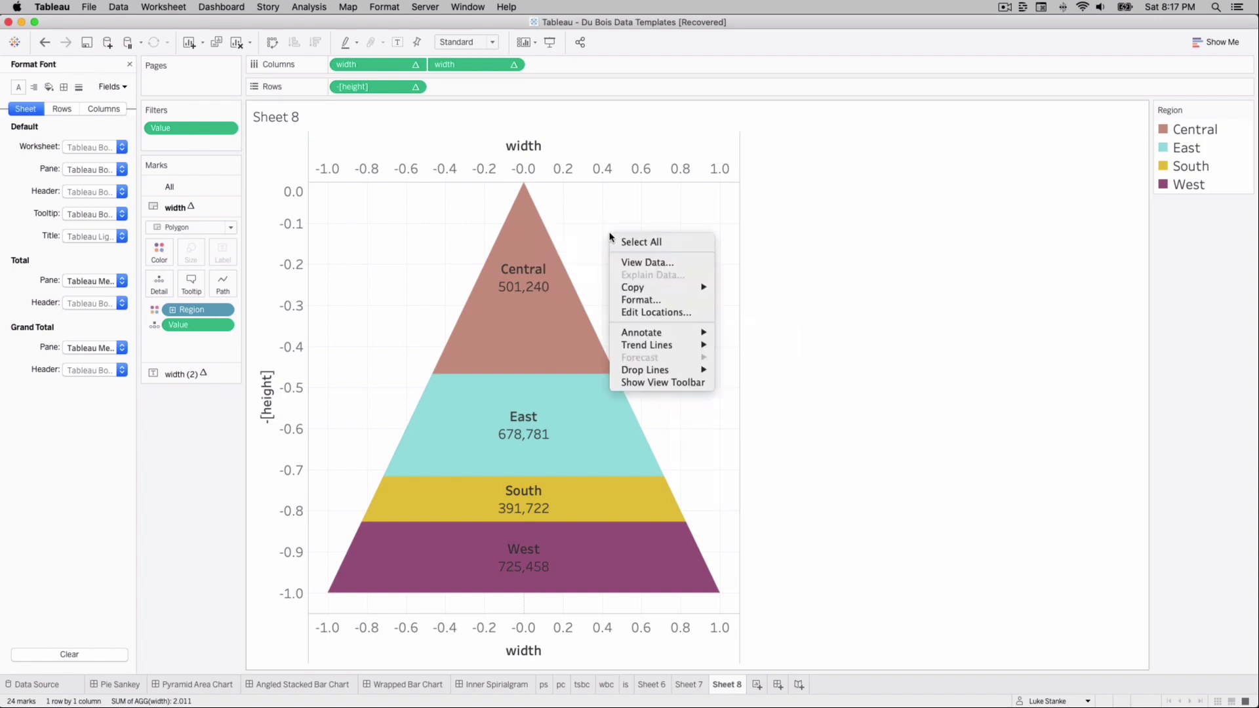
pyautogui.click(660, 304)
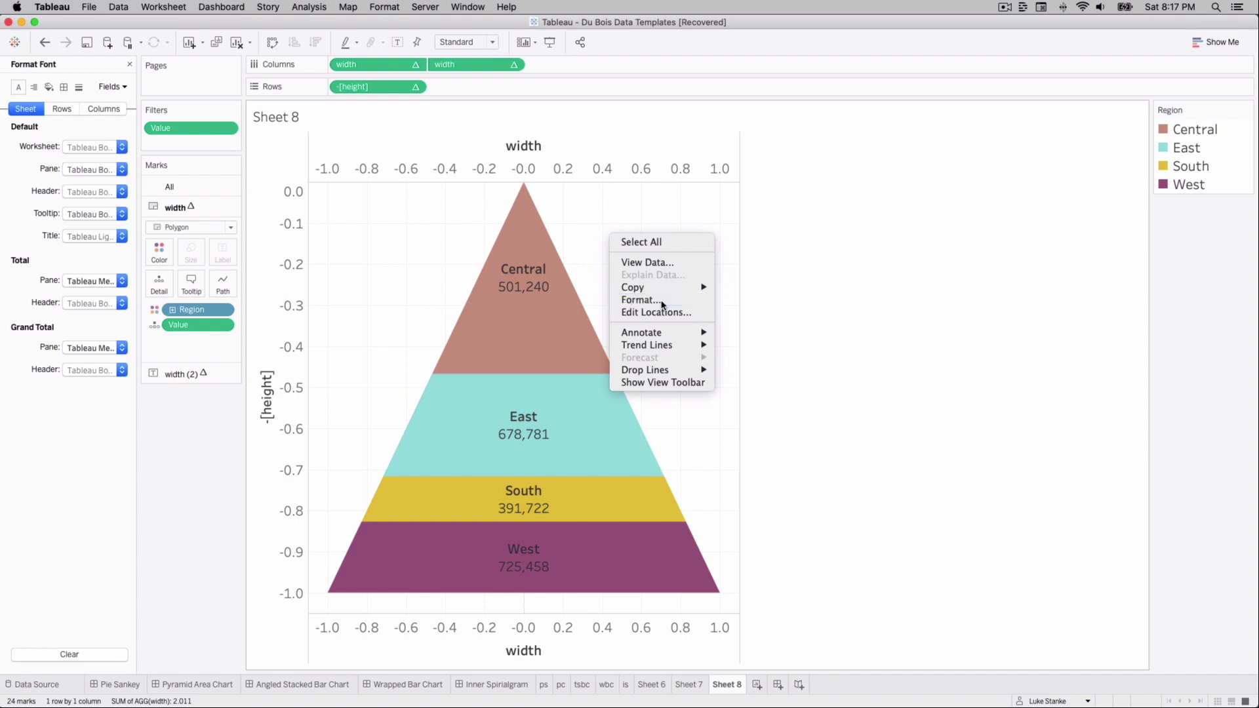
pyautogui.click(63, 88)
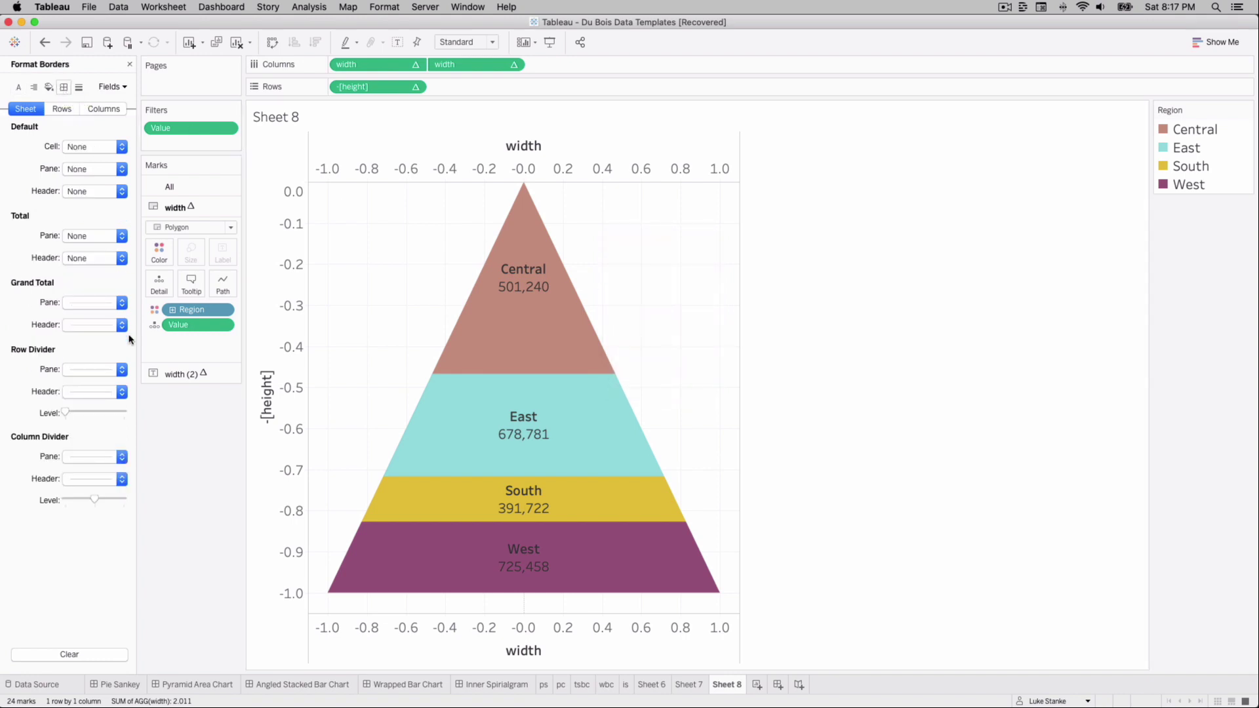
pyautogui.click(110, 371)
pyautogui.click(105, 388)
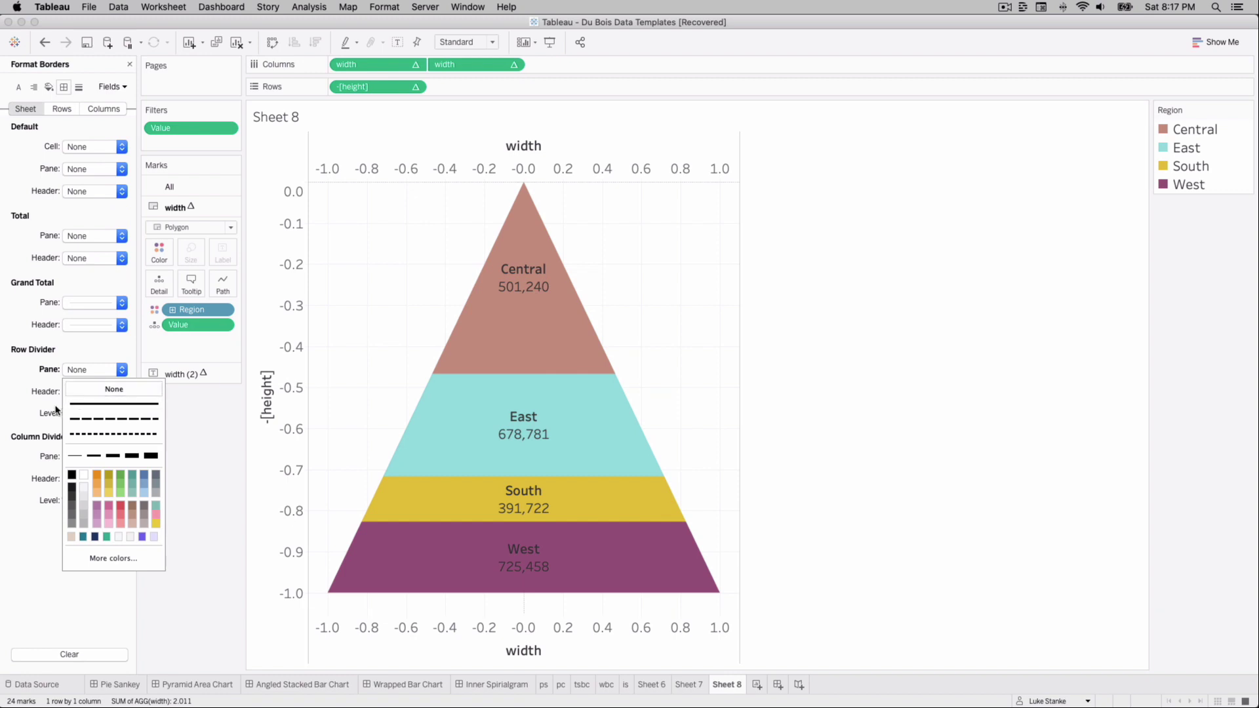
pyautogui.click(99, 456)
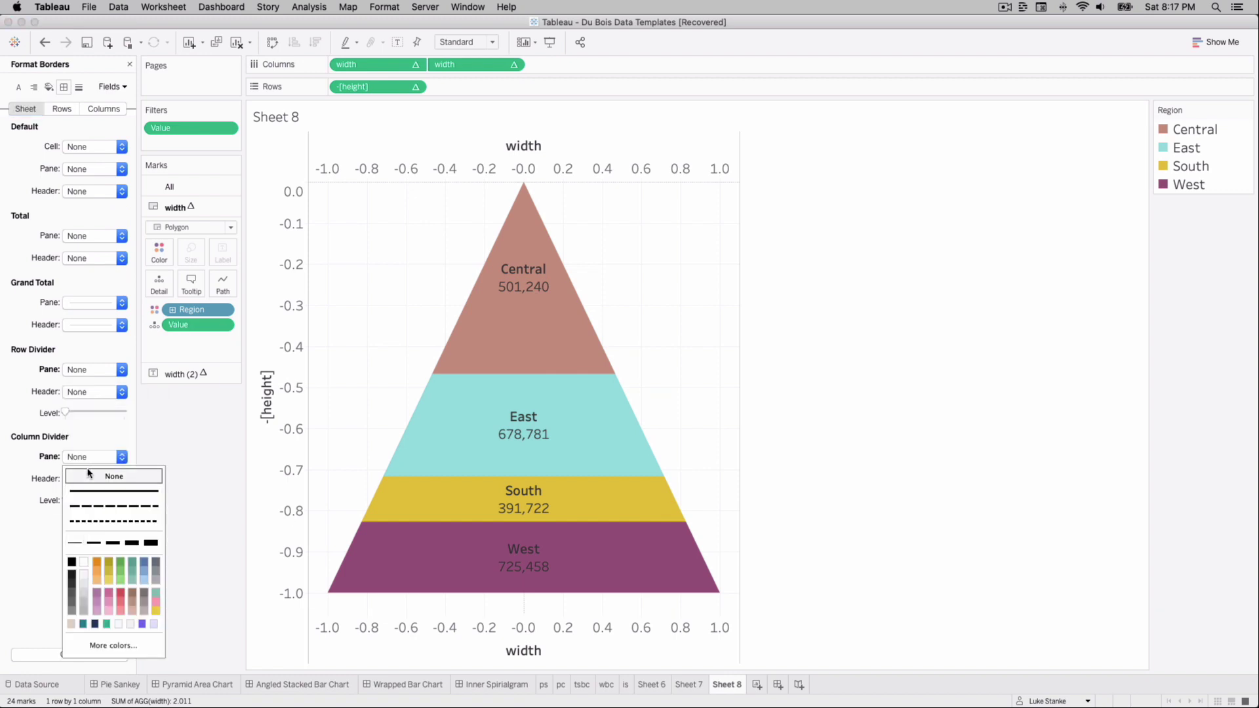
pyautogui.click(113, 477)
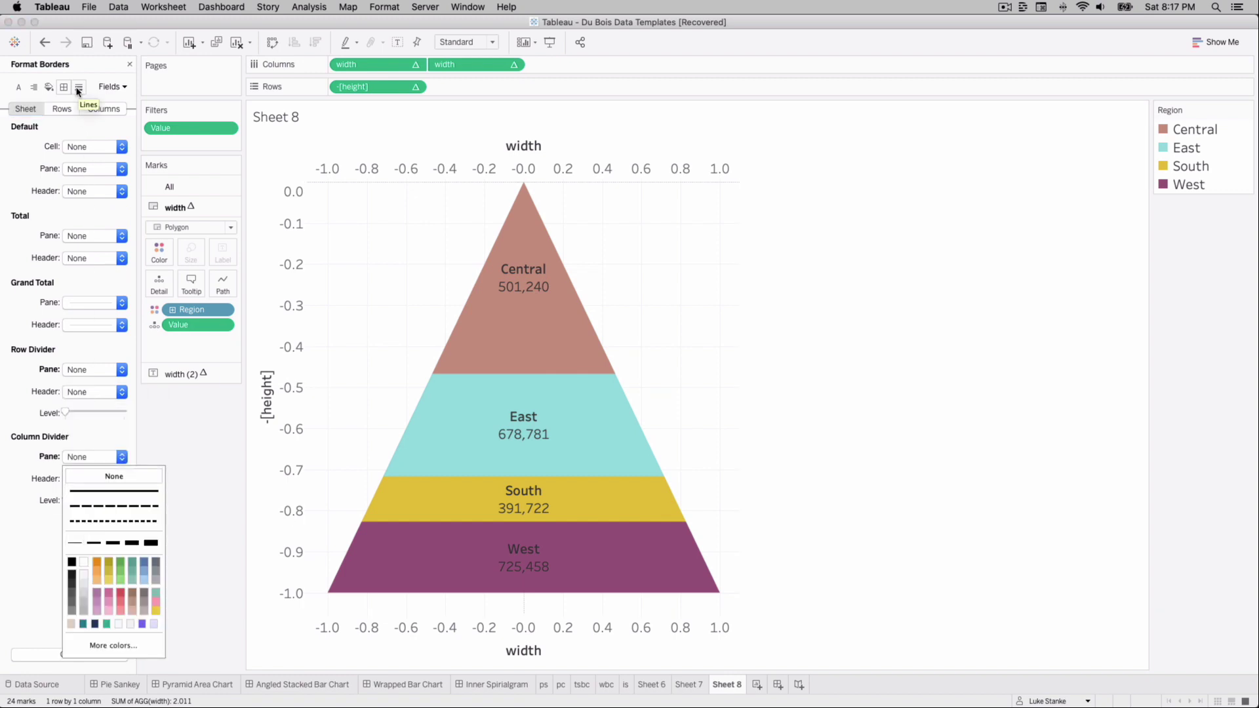
# - Set the sheet's grid lines and zero lines to None
pyautogui.click(79, 87)
pyautogui.click(78, 149)
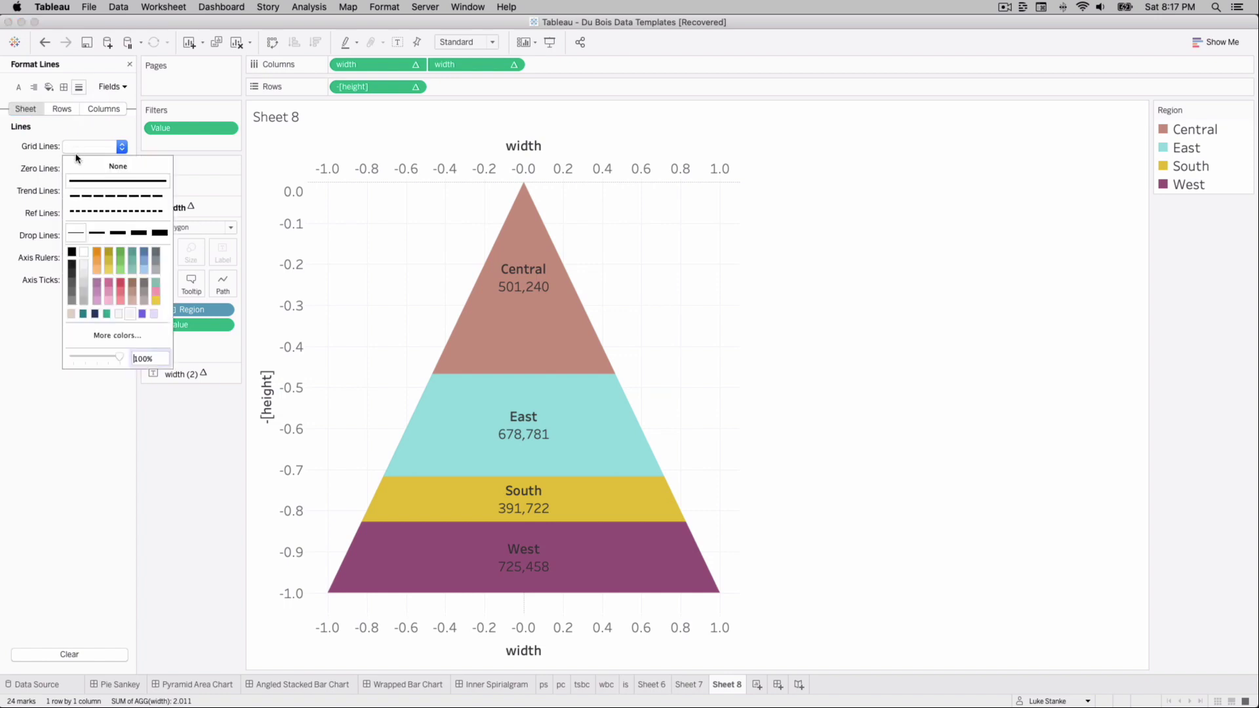
pyautogui.click(105, 160)
pyautogui.click(105, 169)
pyautogui.click(51, 169)
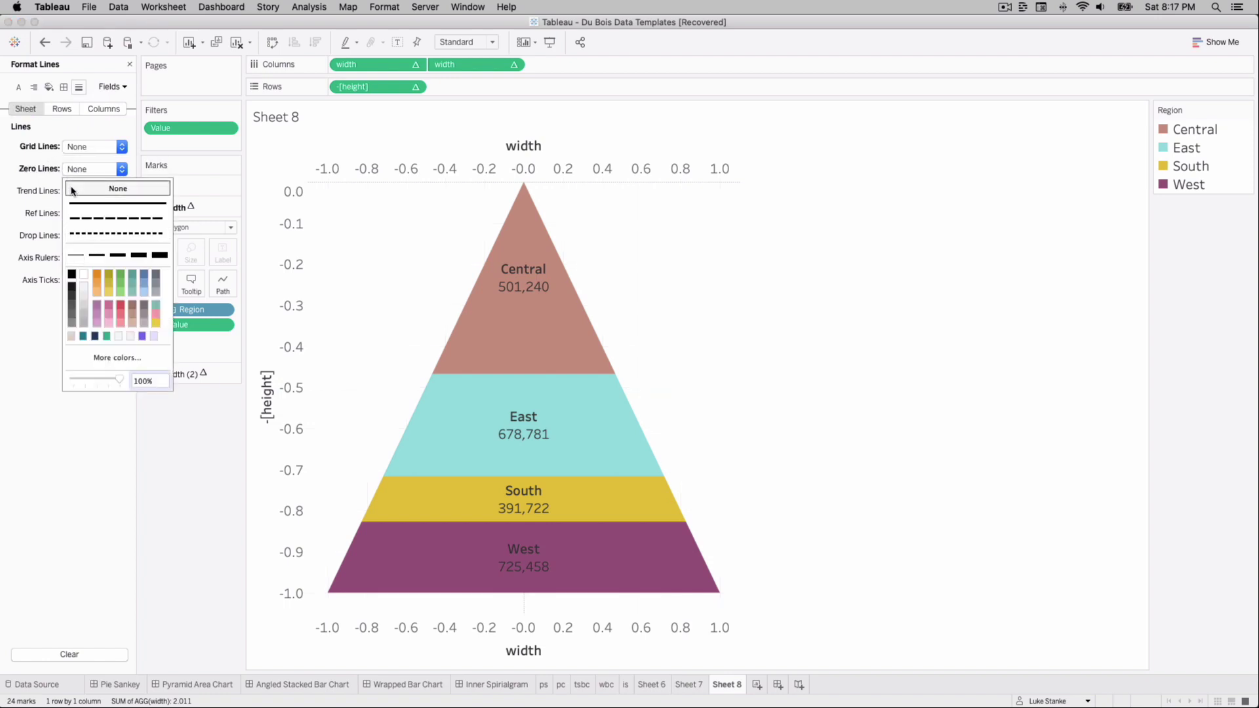
pyautogui.click(118, 189)
# - Set the sheet's axis rulers and axis ticks to None
pyautogui.click(72, 261)
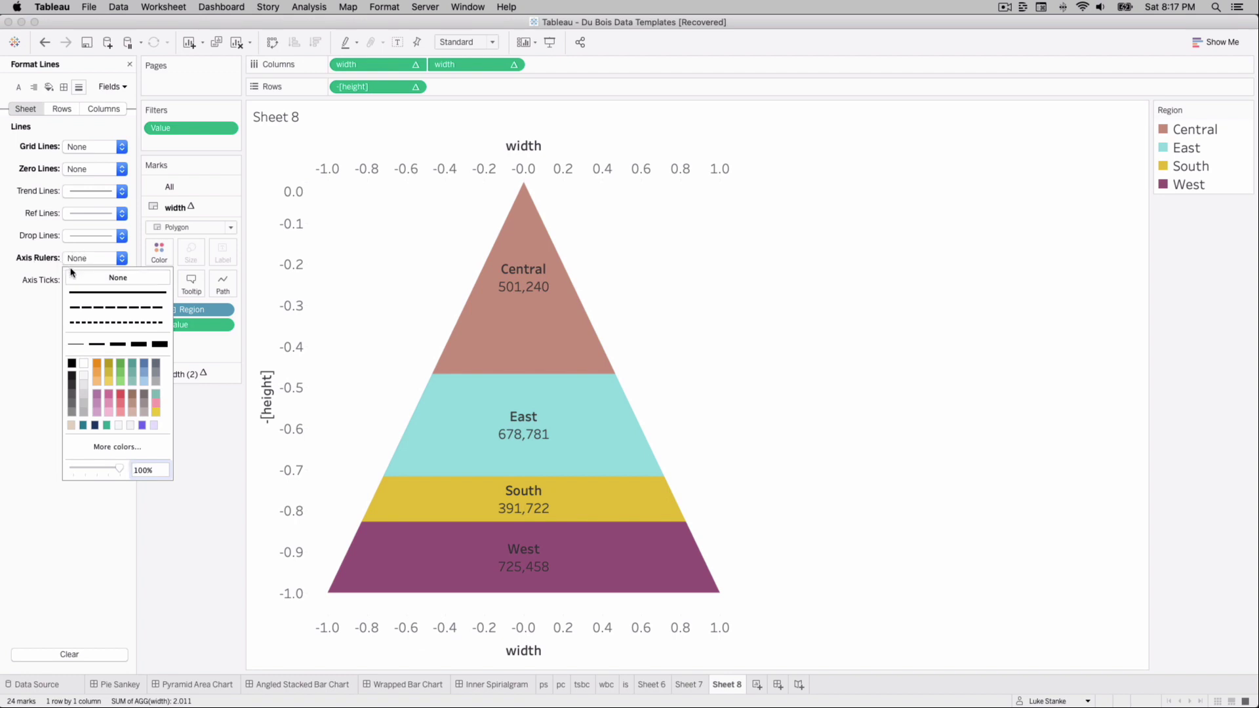
pyautogui.click(47, 270)
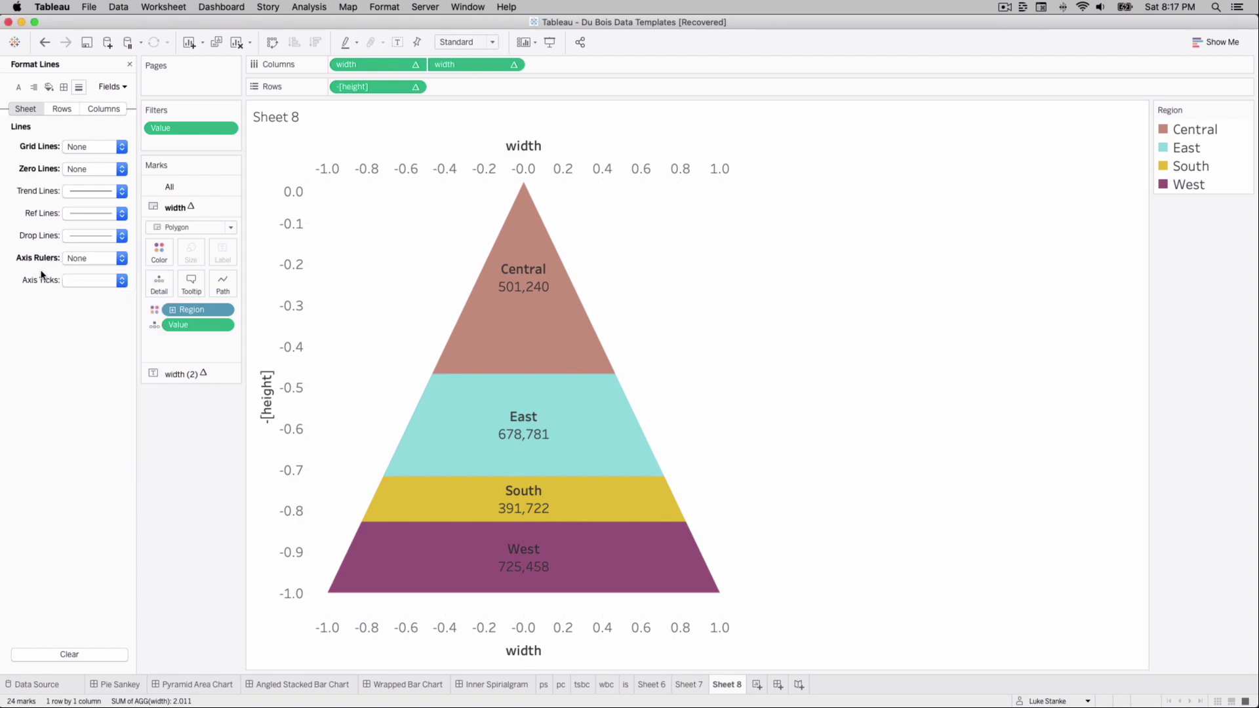
pyautogui.click(92, 280)
pyautogui.click(87, 303)
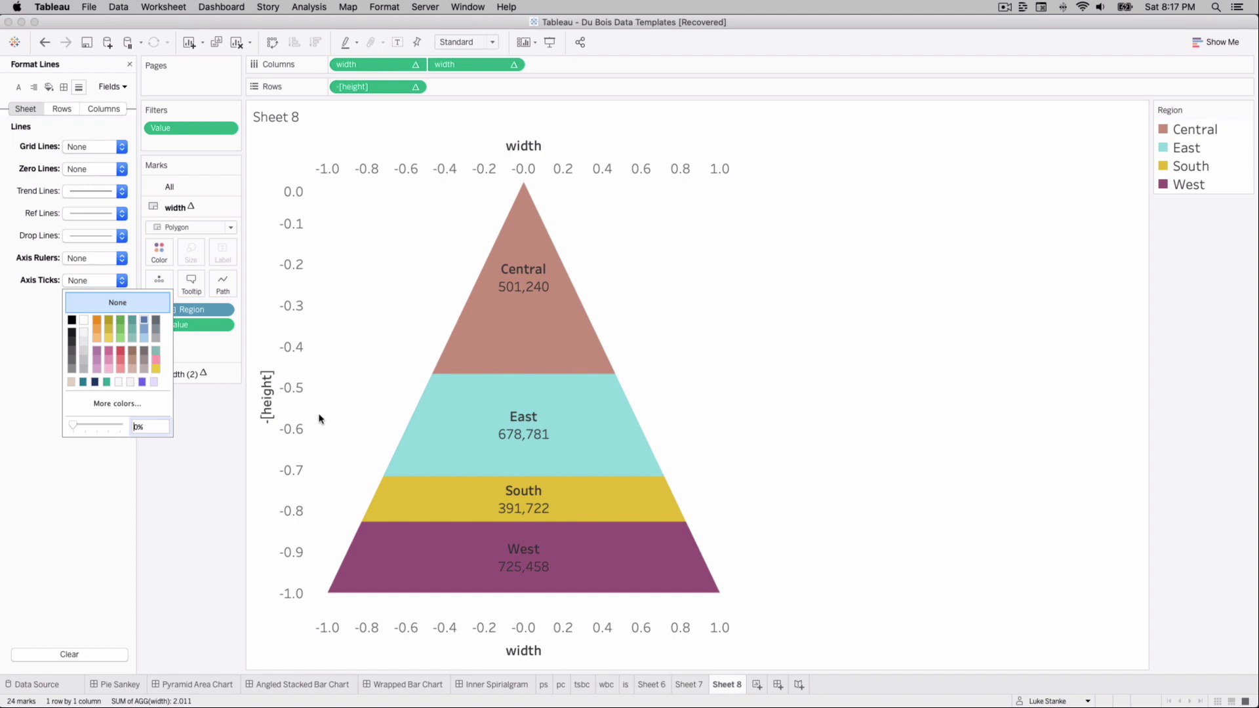
# - Hide the headers of the width axes and the -[height] axis
pyautogui.click(457, 631)
pyautogui.rightClick(457, 631)
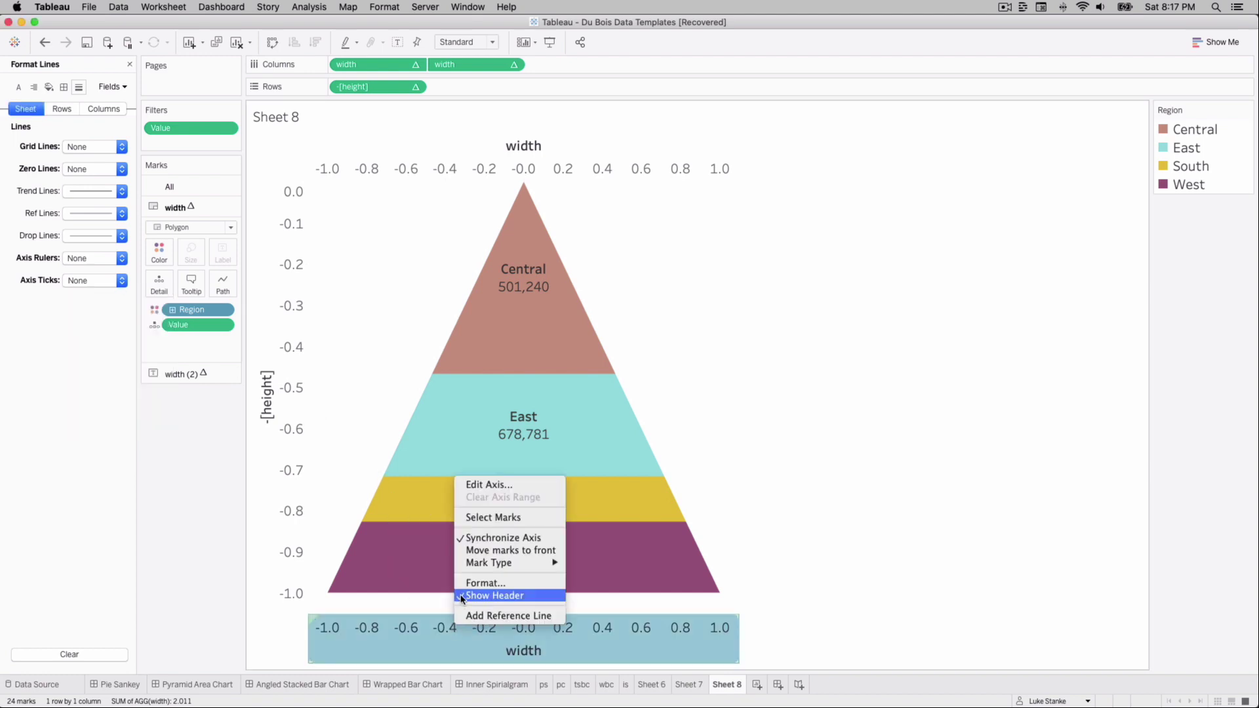
pyautogui.click(462, 596)
pyautogui.rightClick(279, 501)
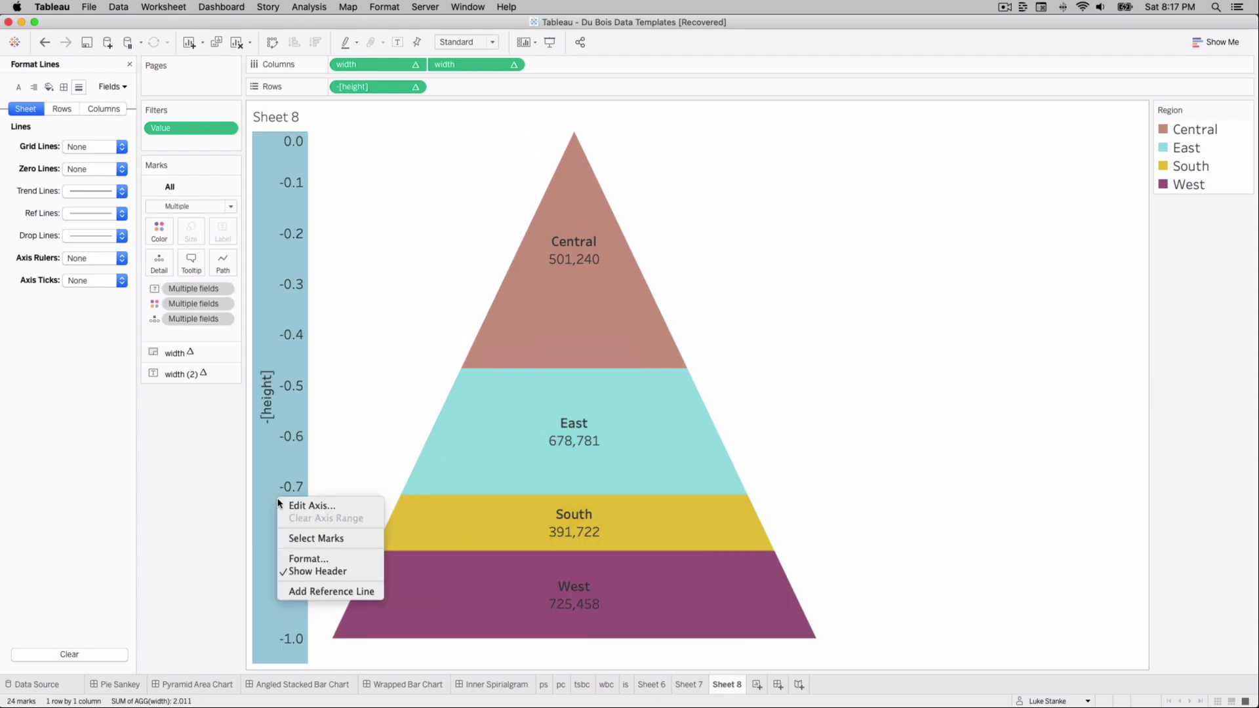
pyautogui.click(304, 573)
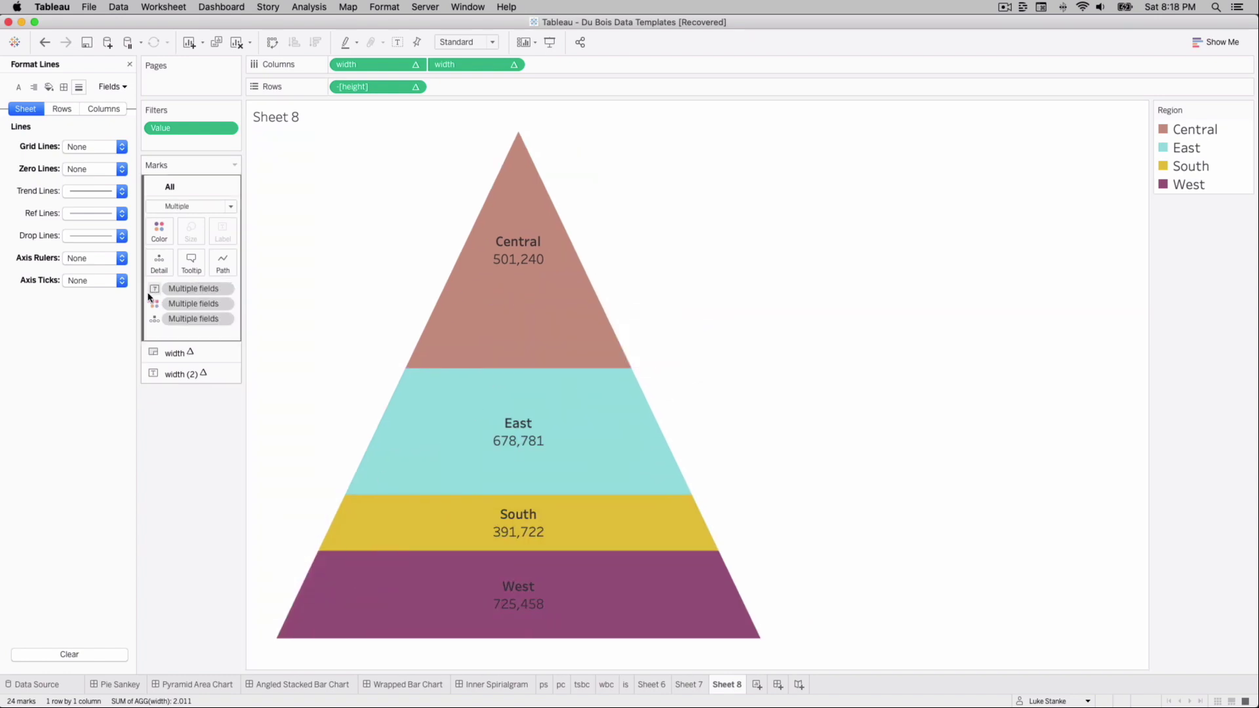
# - Sort Region on the polygon marks by the Sales field, ascending, with Sum aggregation
pyautogui.click(175, 346)
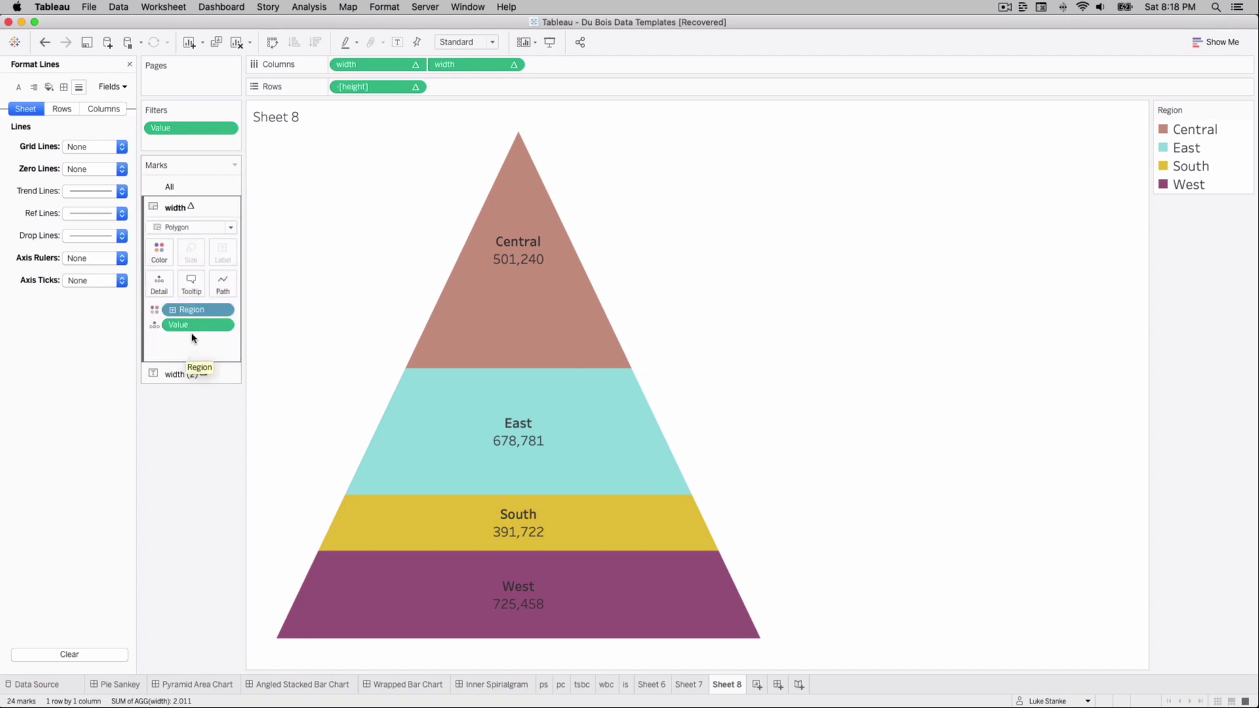
pyautogui.rightClick(207, 310)
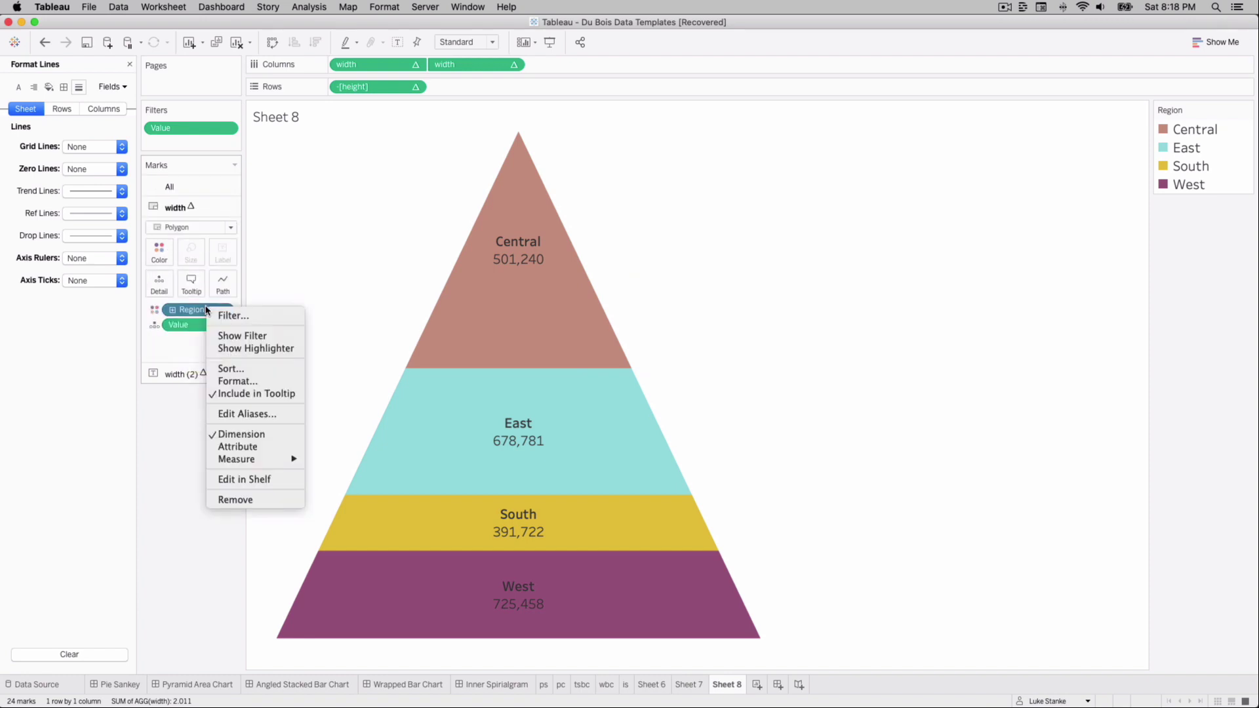
pyautogui.rightClick(200, 310)
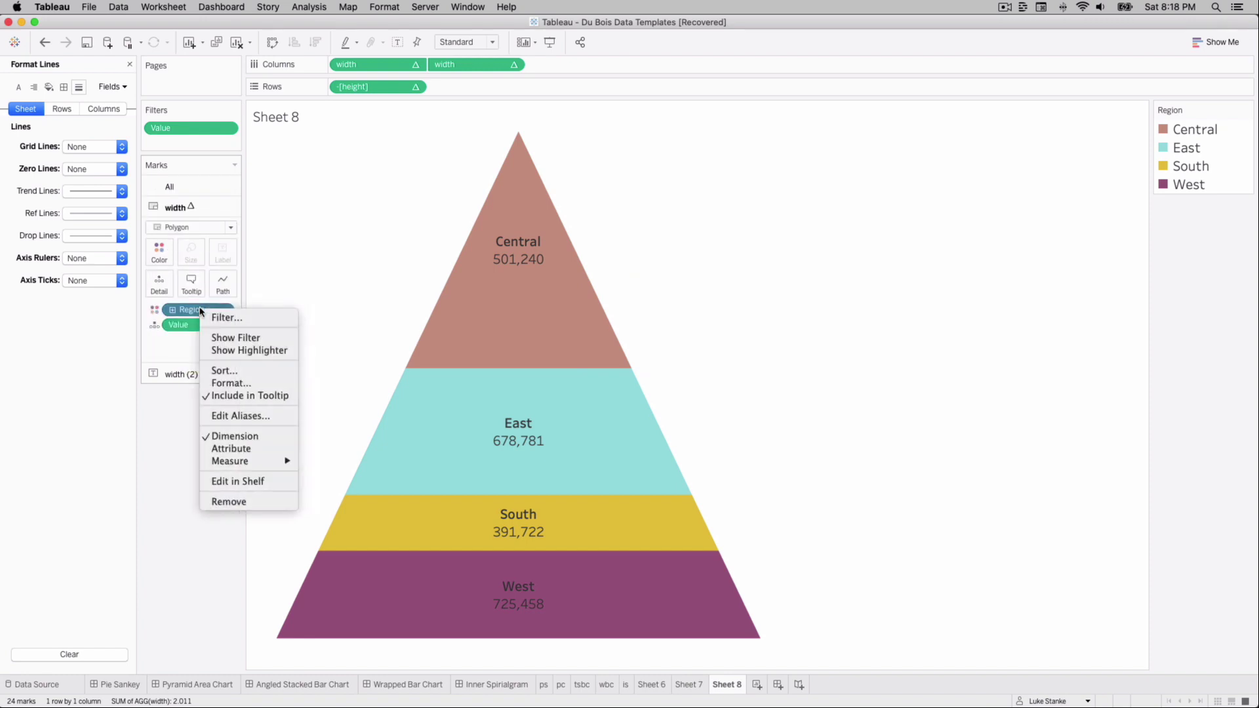
pyautogui.click(221, 371)
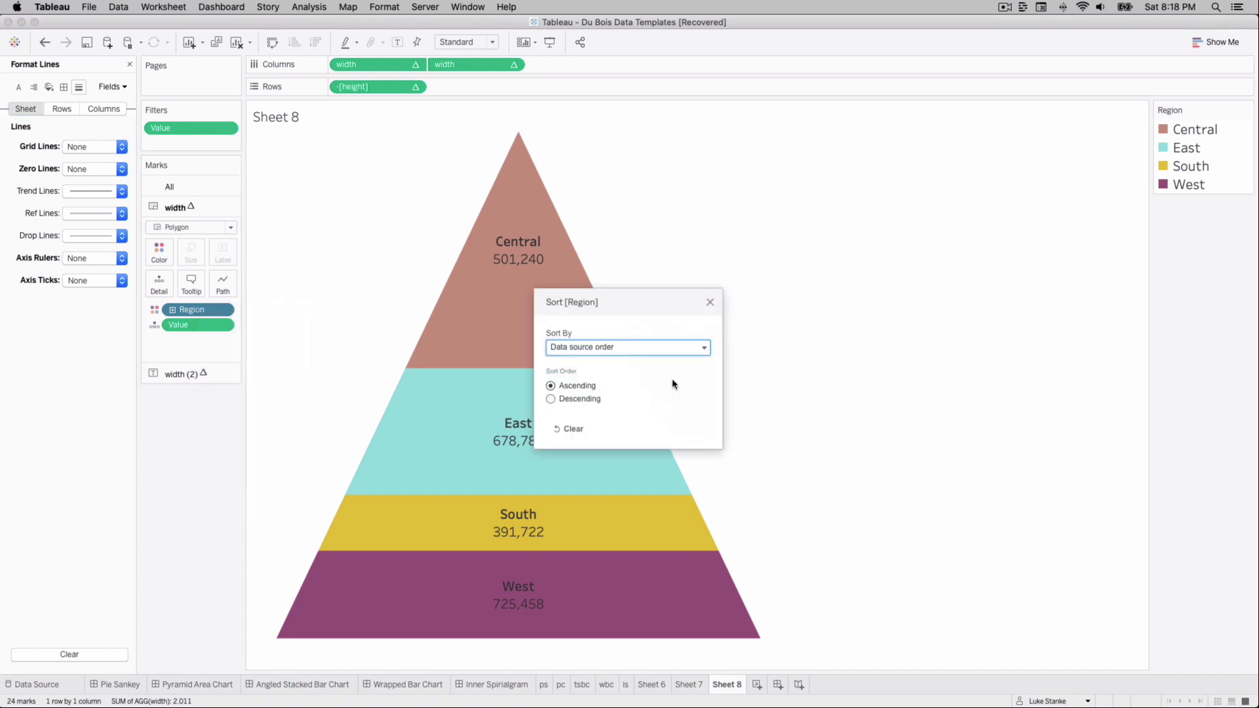
pyautogui.click(636, 343)
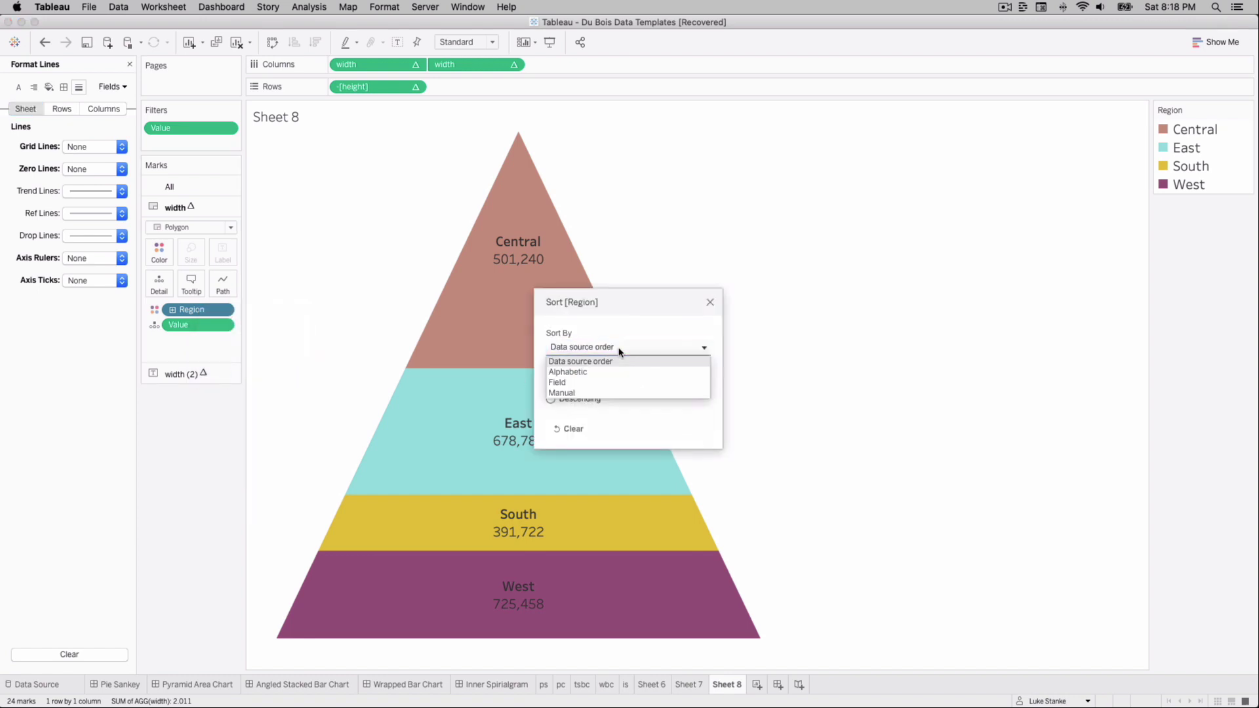
pyautogui.click(573, 383)
pyautogui.click(581, 438)
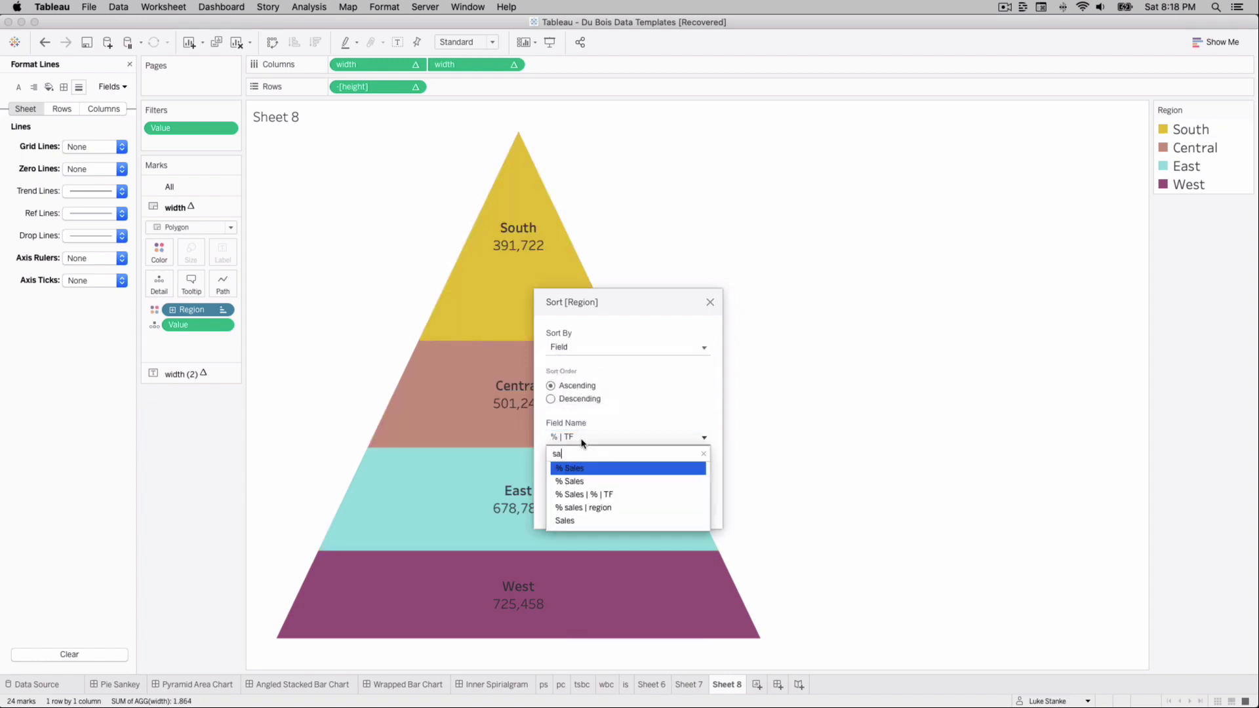
pyautogui.write('sa')
pyautogui.click(570, 521)
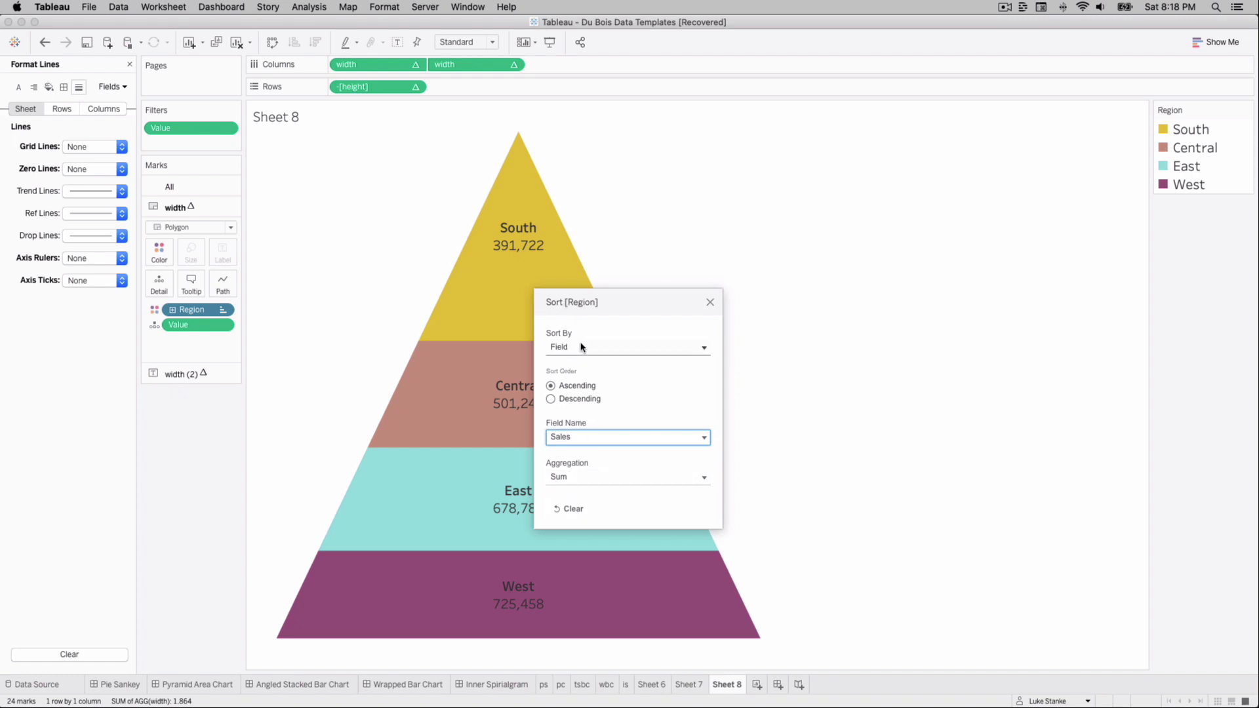
pyautogui.click(711, 303)
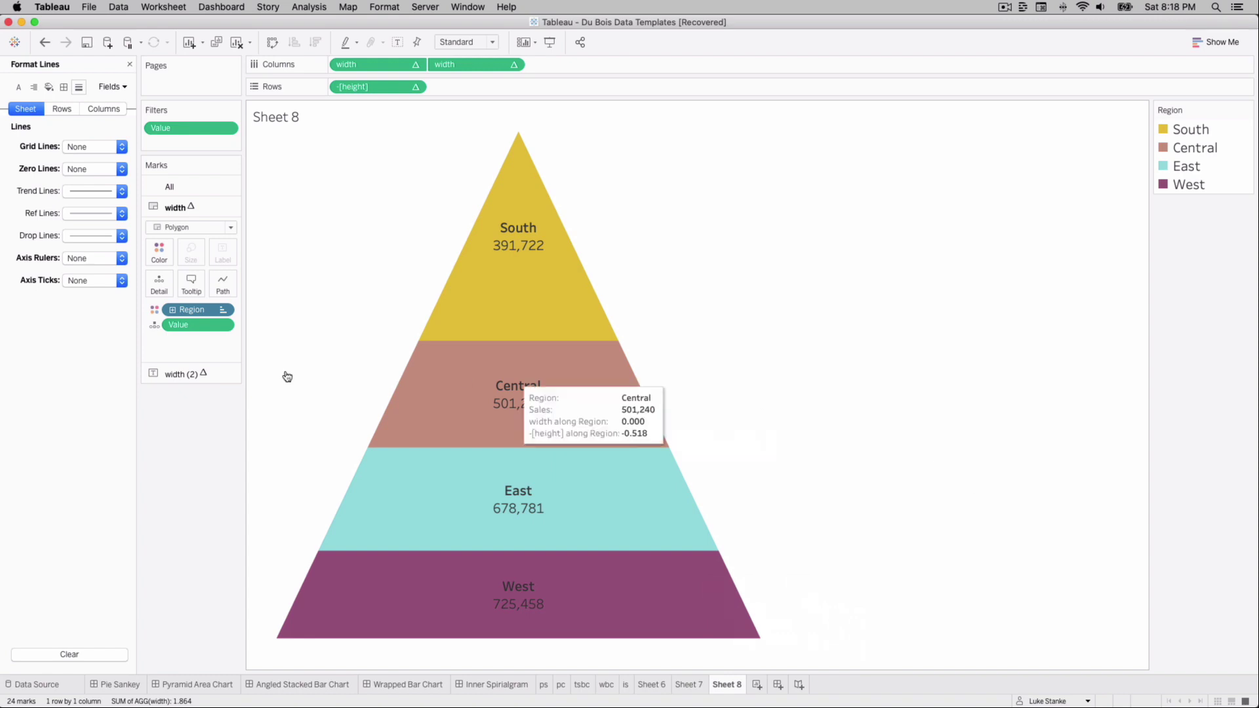
# - Give the pyramid's polygon marks a white border
pyautogui.click(166, 187)
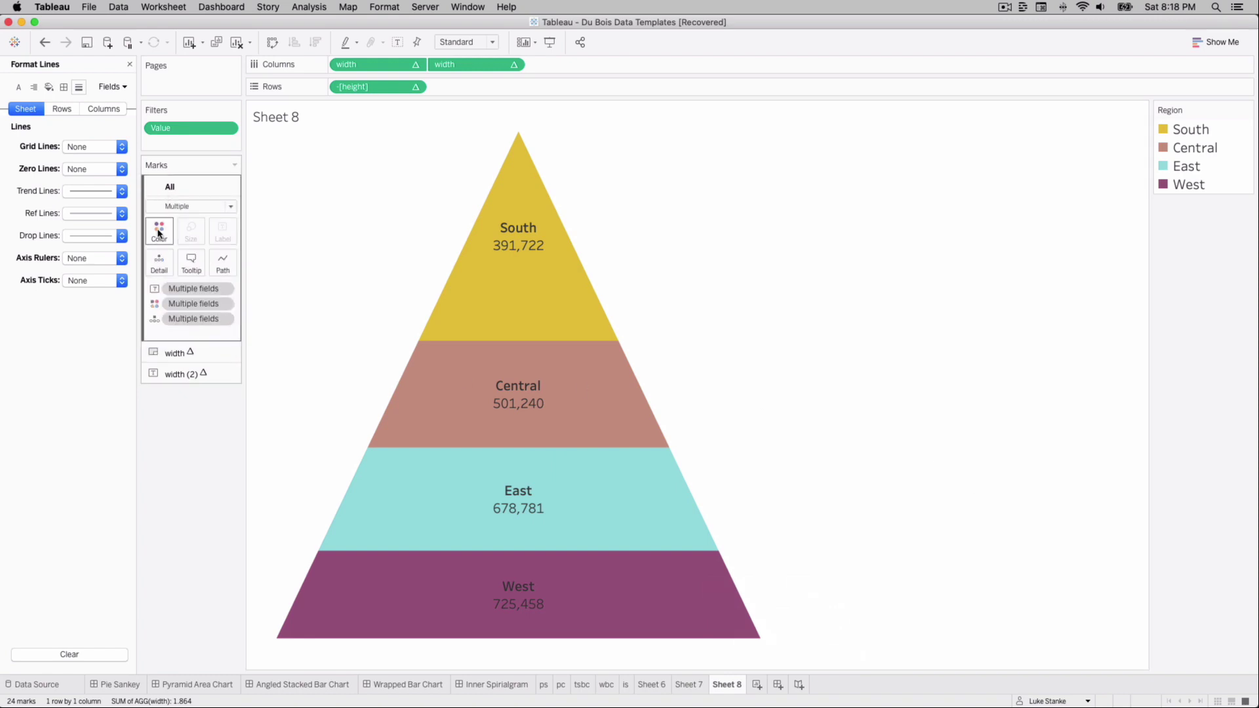
pyautogui.click(172, 353)
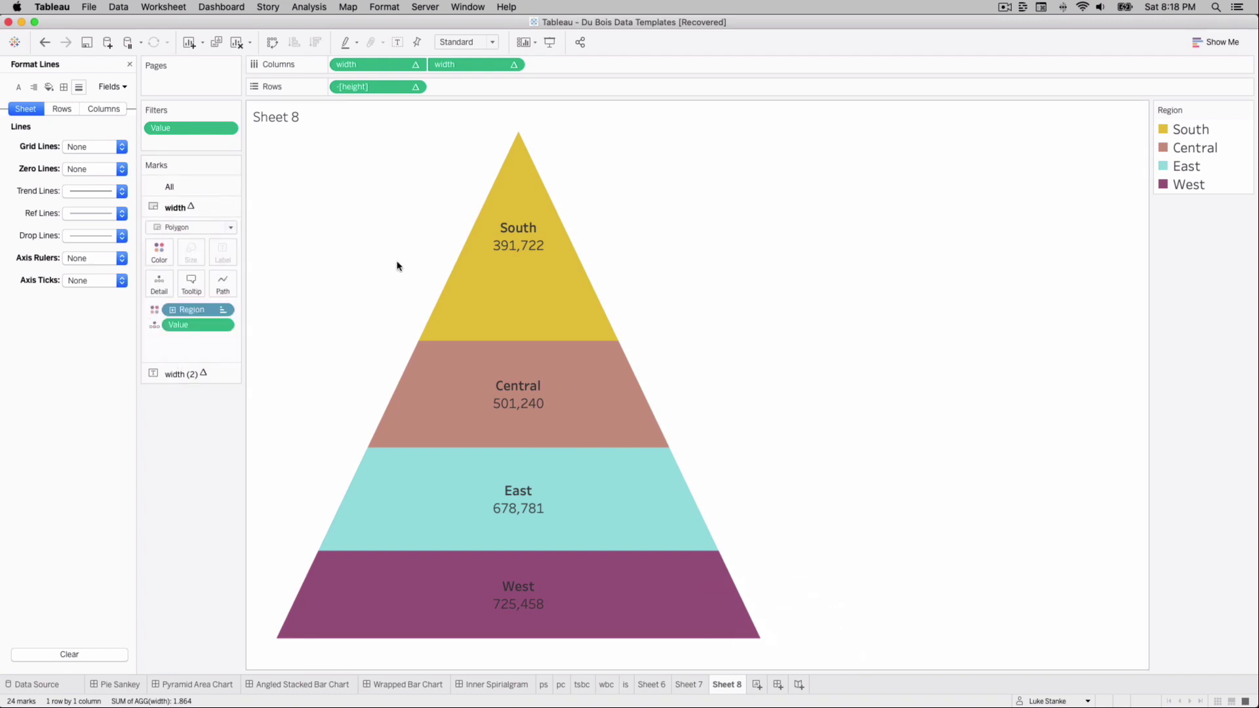
pyautogui.click(170, 260)
pyautogui.click(204, 364)
pyautogui.click(206, 438)
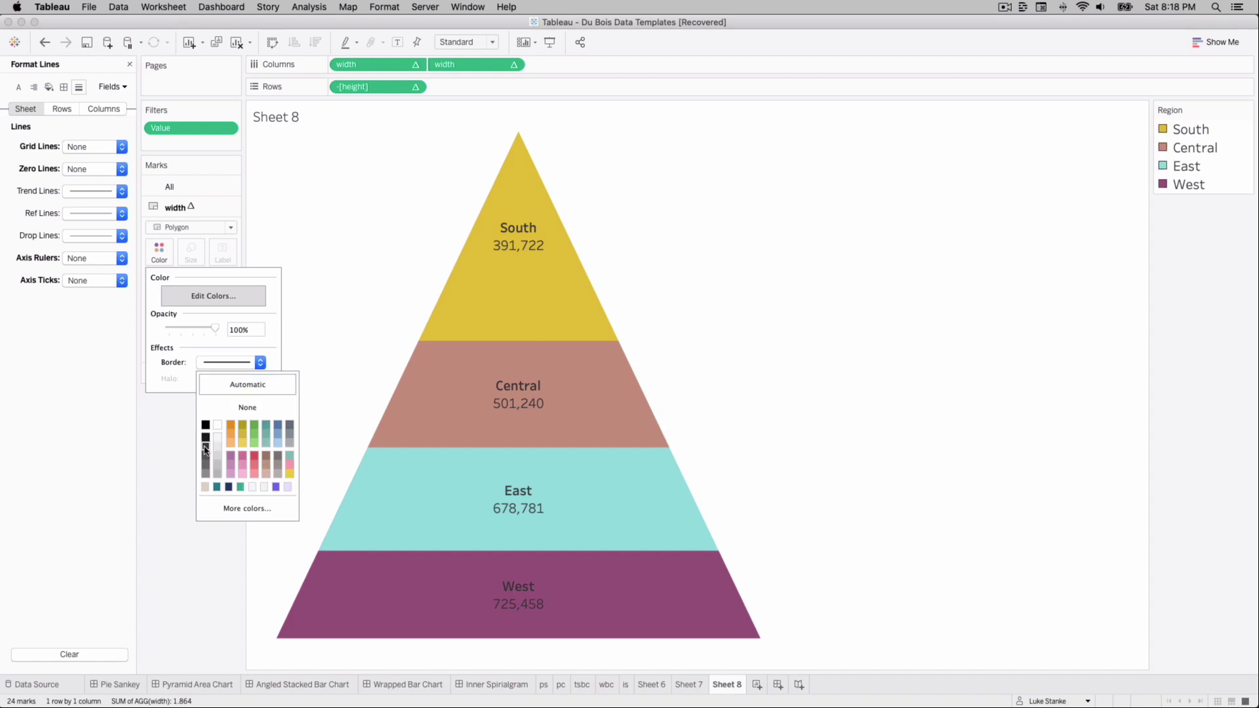
pyautogui.click(217, 426)
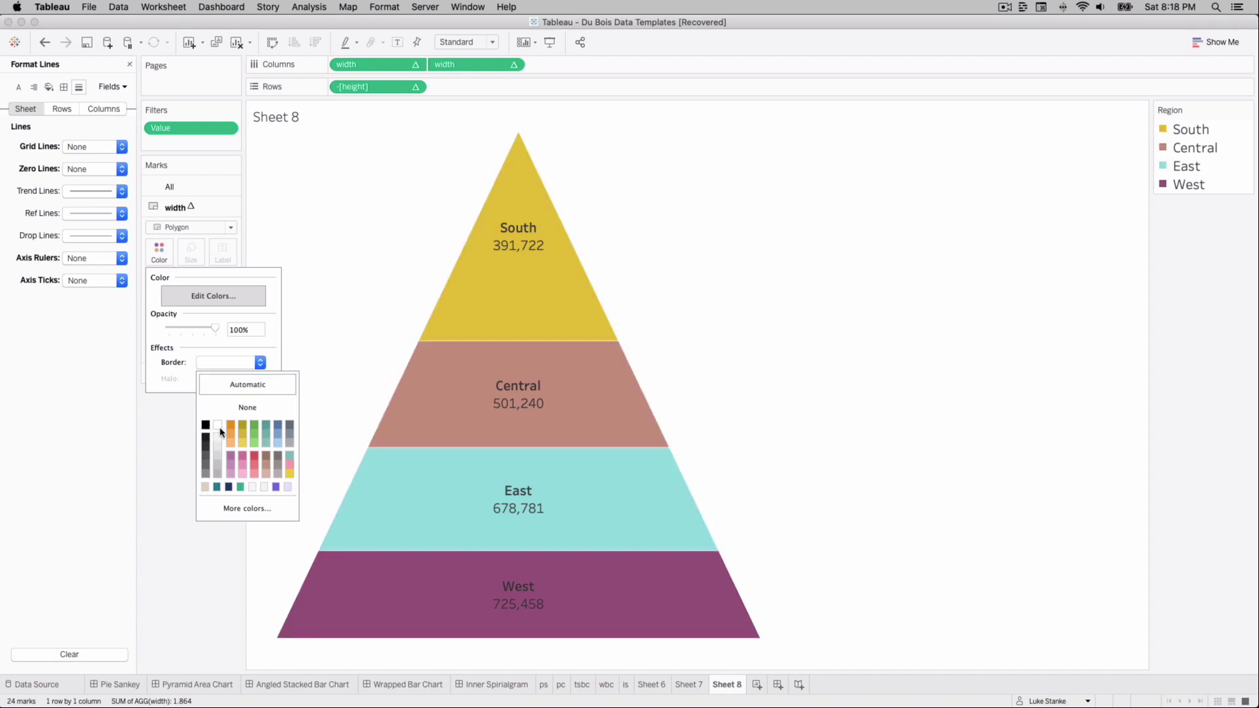